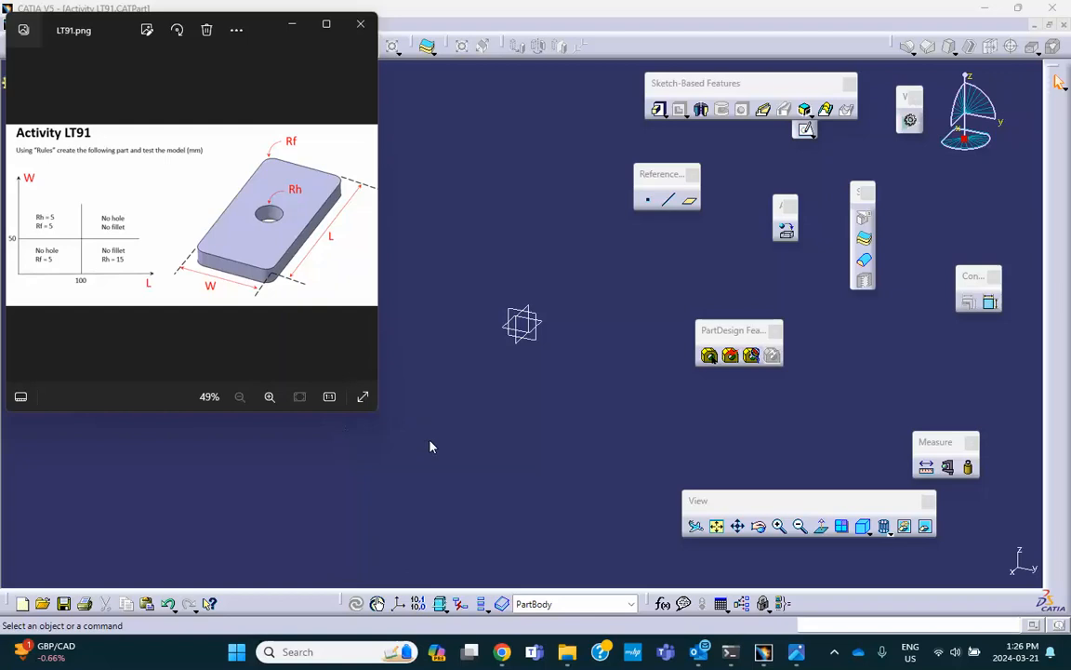
Check the length unit and decimal places in the general parameters and measure options.
click(416, 258)
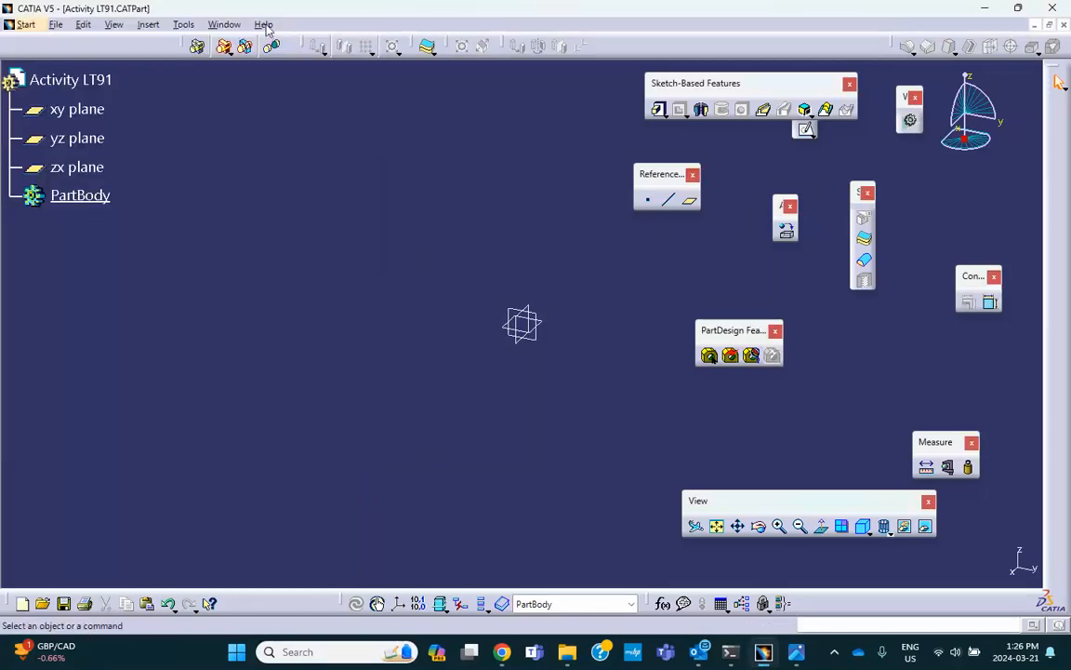
click(182, 24)
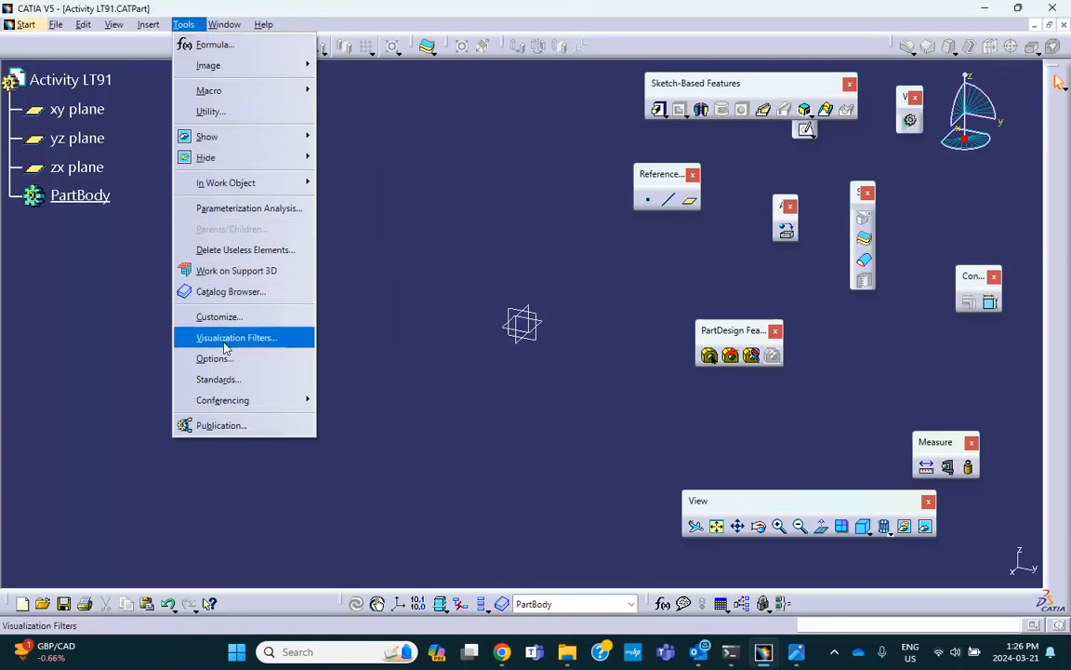
click(215, 358)
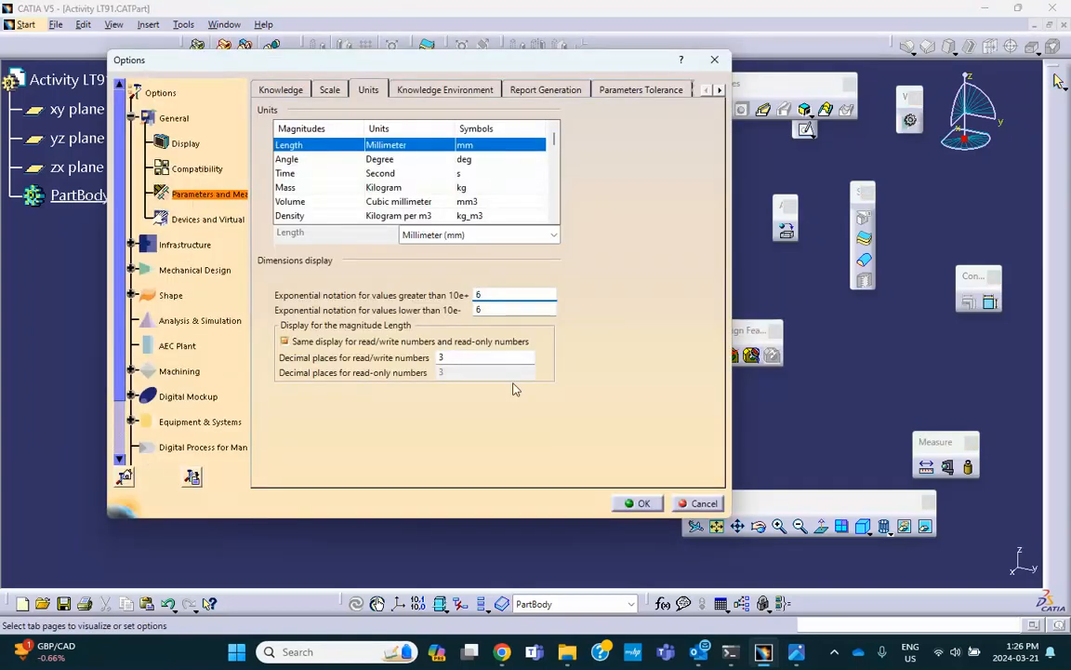
click(638, 503)
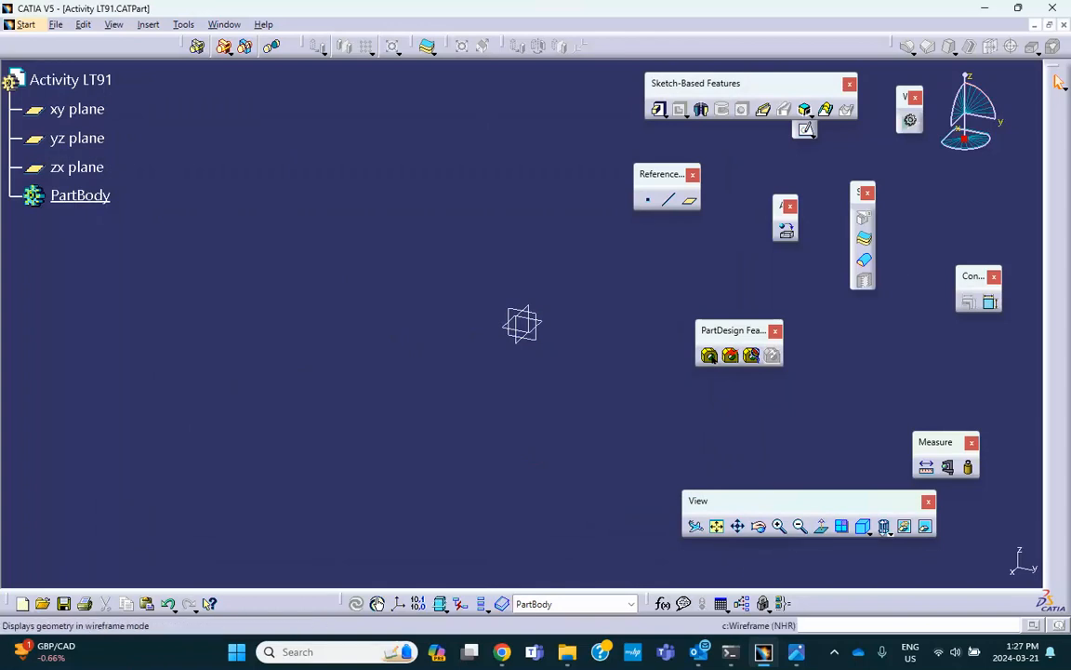
Set the model display style to Shading with Edges without Smooth Edges.
click(886, 528)
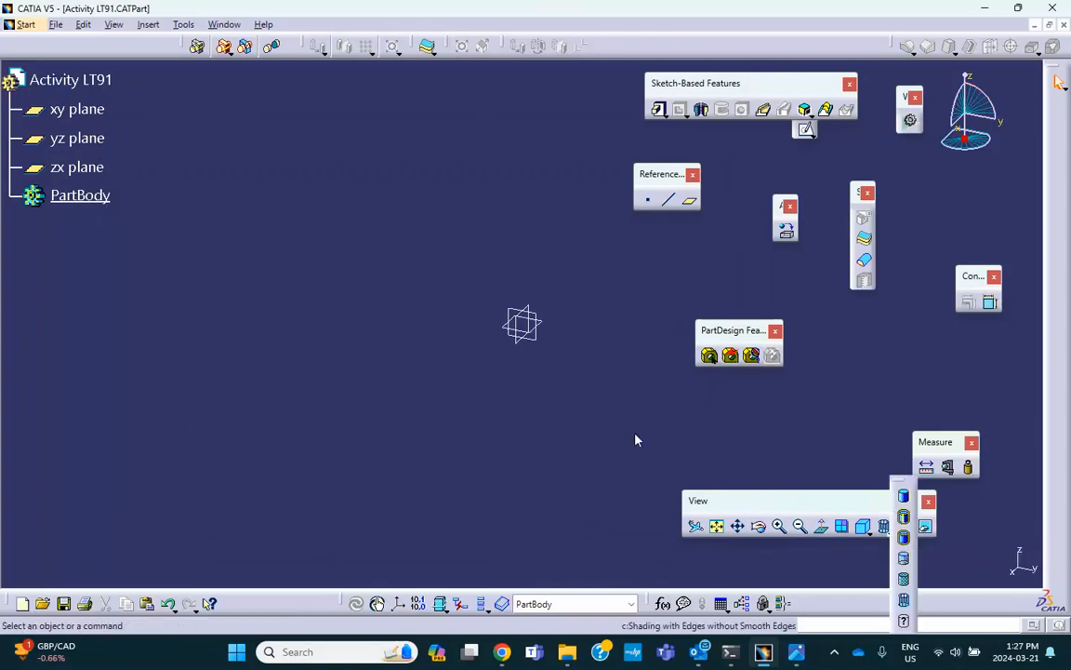
click(903, 538)
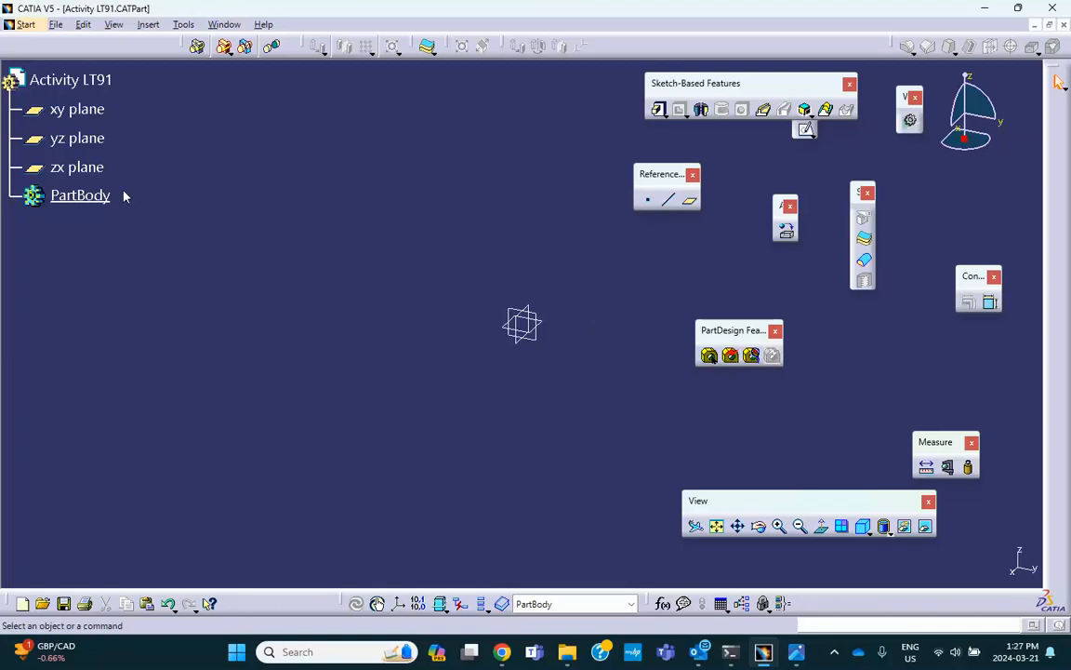
Start a sketch on the xy plane and draw a centered rectangle about 186 by 103 mm around the origin.
click(545, 326)
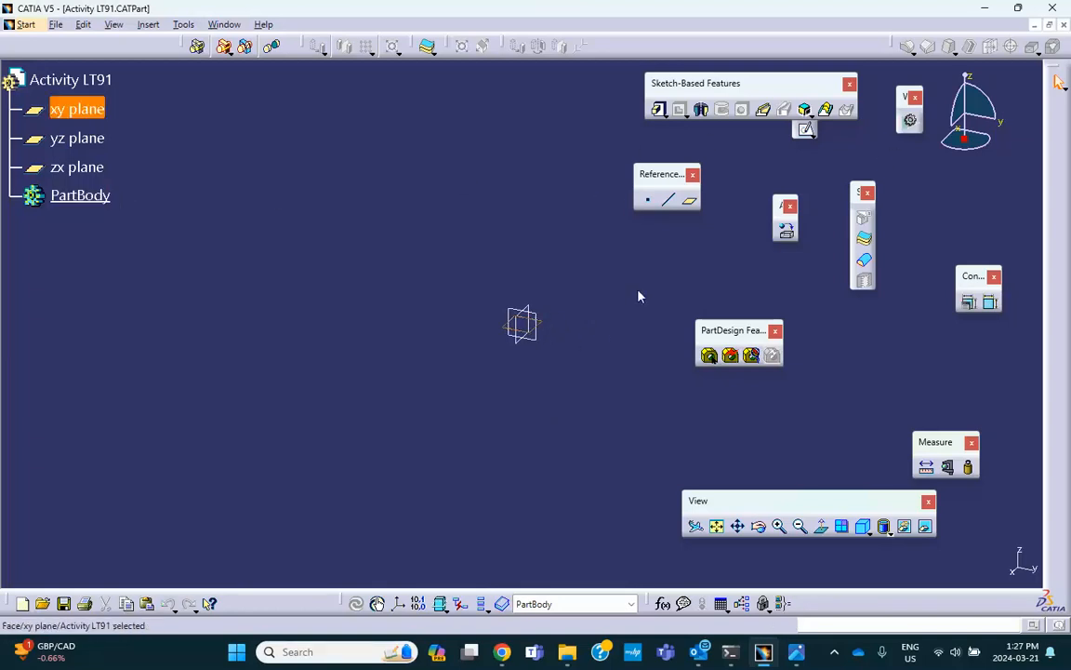
click(804, 129)
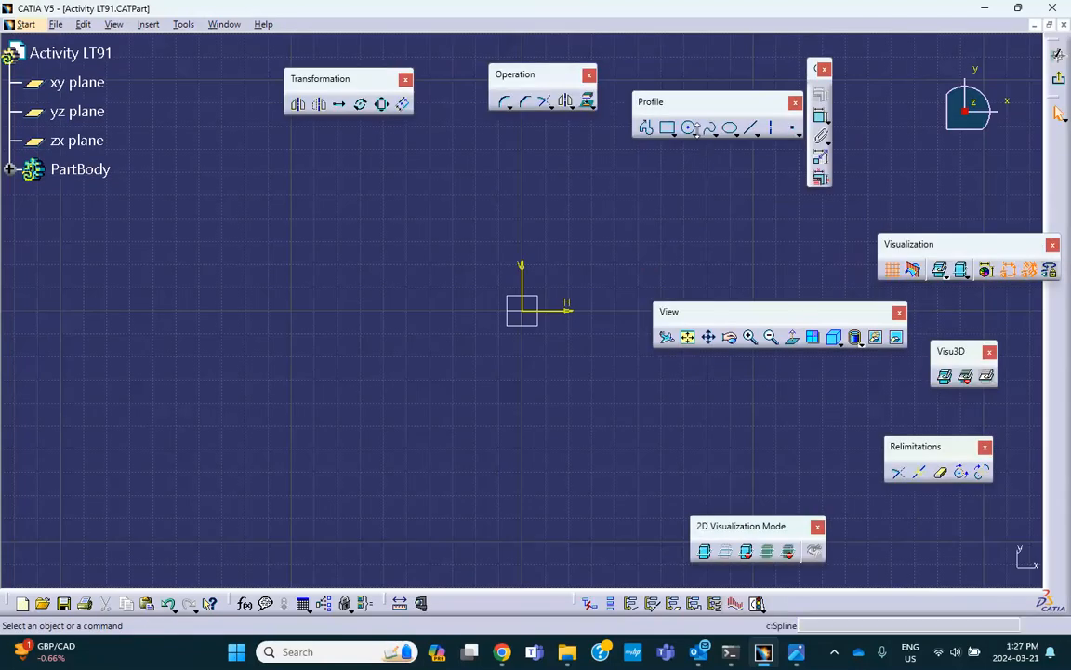
click(677, 137)
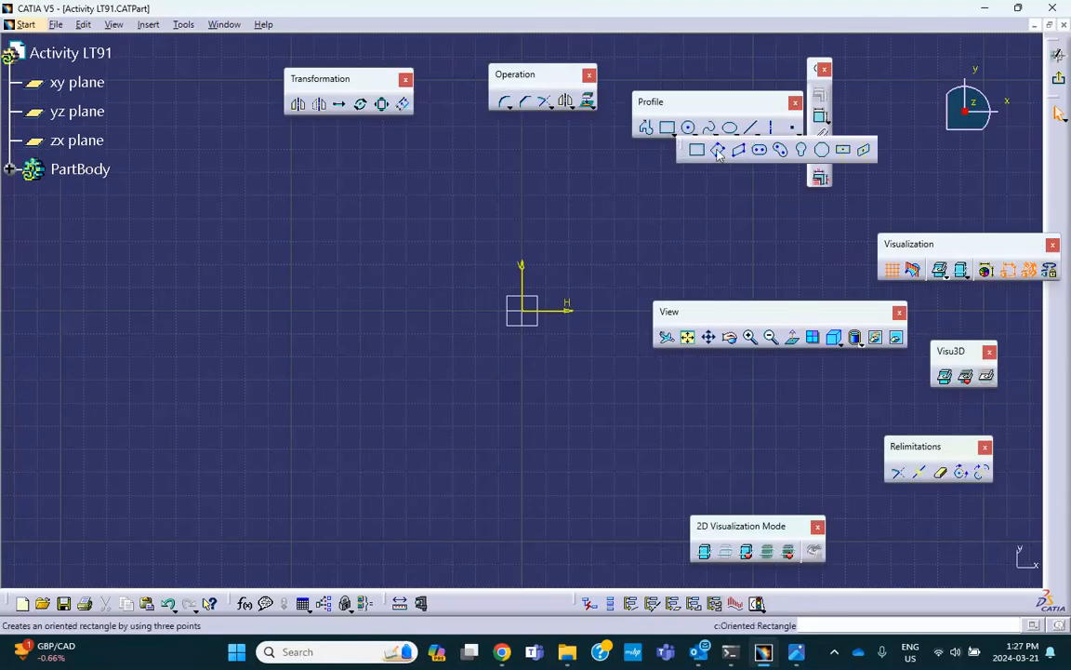
click(843, 149)
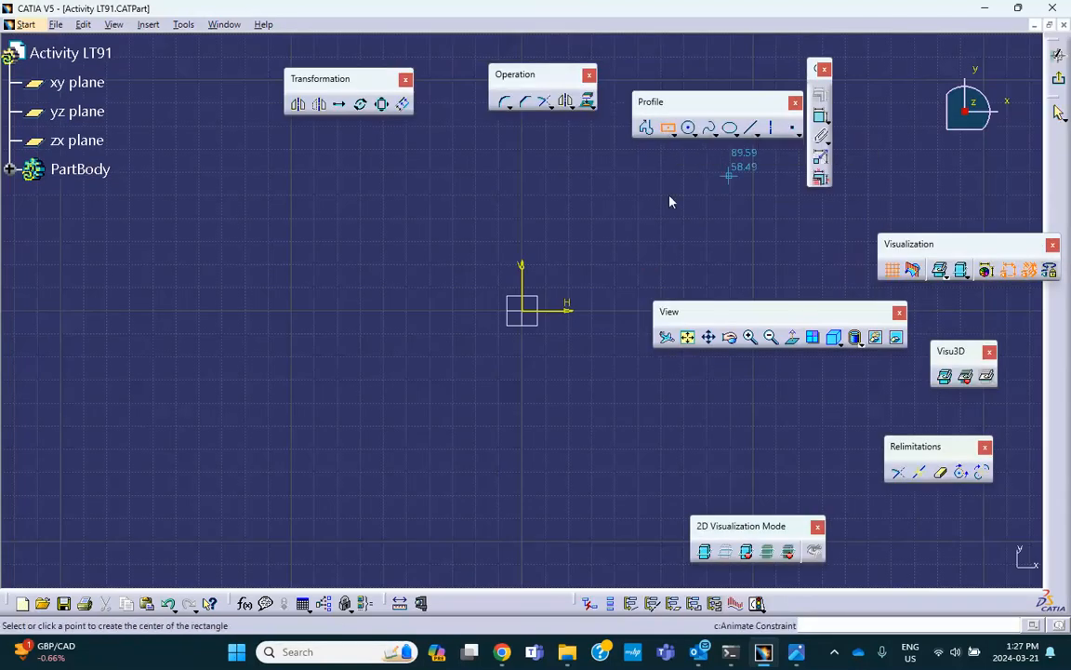
click(521, 311)
click(736, 429)
drag(766, 311, 920, 202)
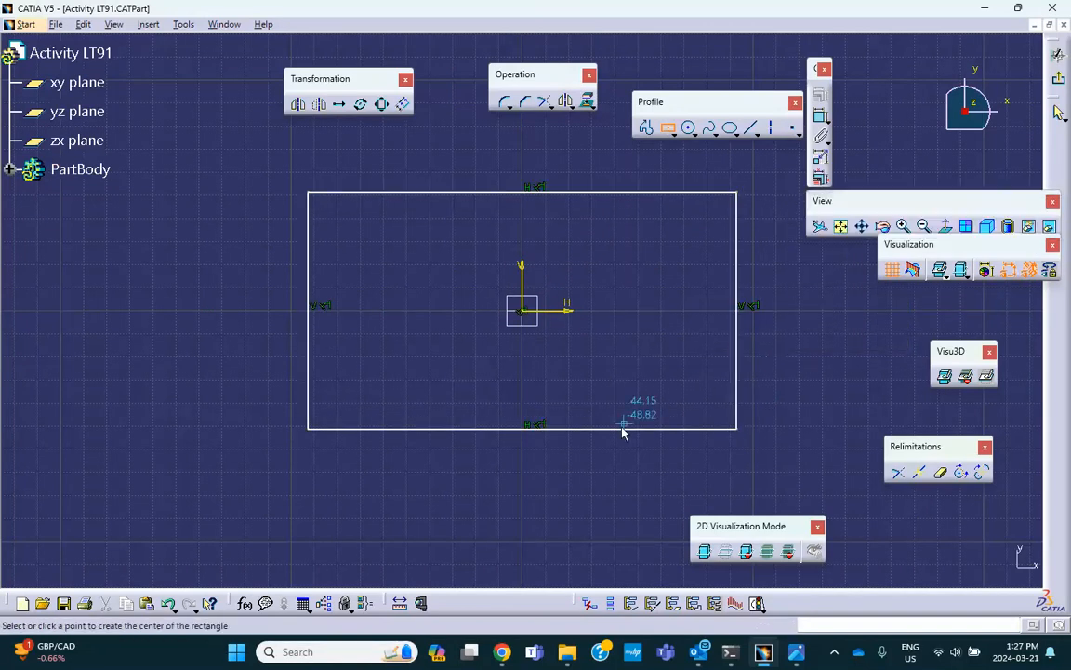
click(607, 449)
key(Escape)
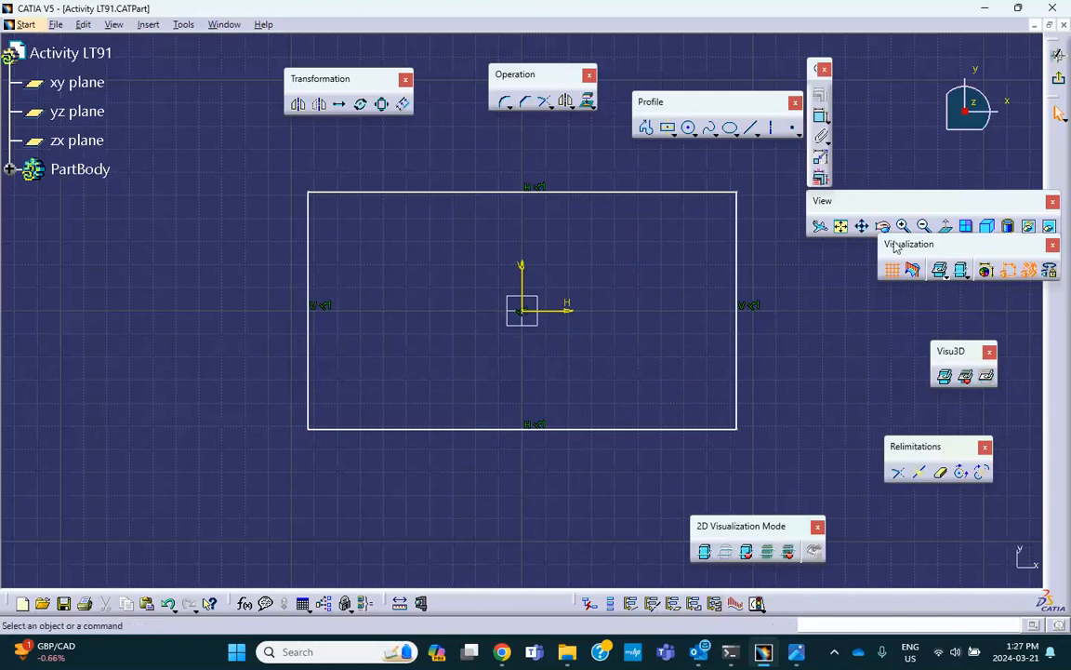
Dimension the rectangle's horizontal length and vertical width, and exit the sketch.
click(821, 116)
click(517, 429)
click(526, 474)
click(312, 284)
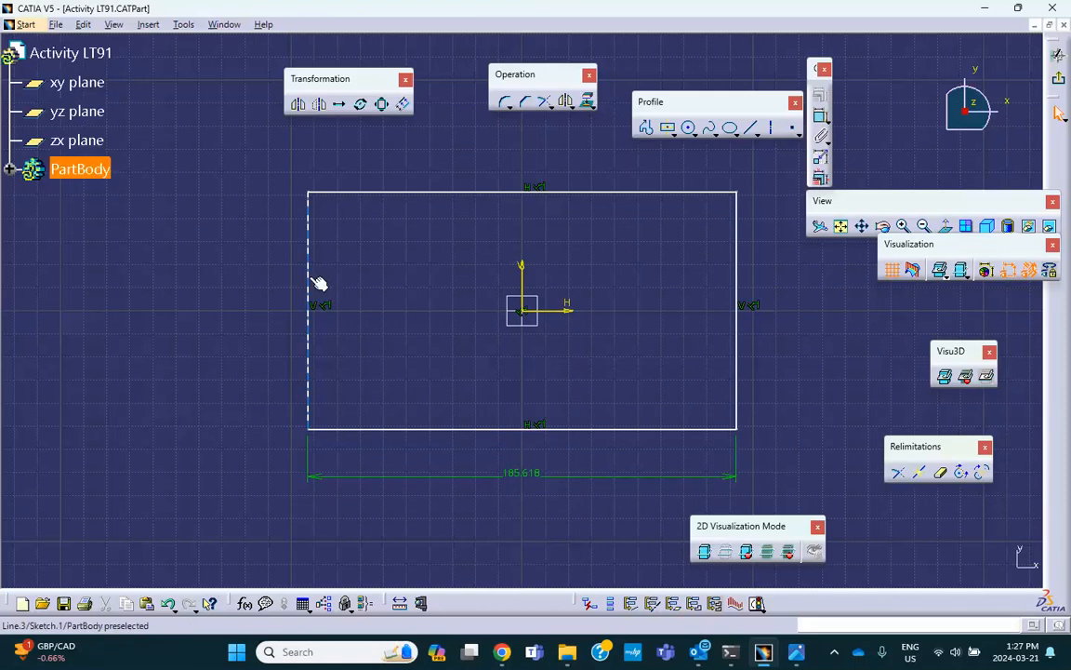
click(821, 116)
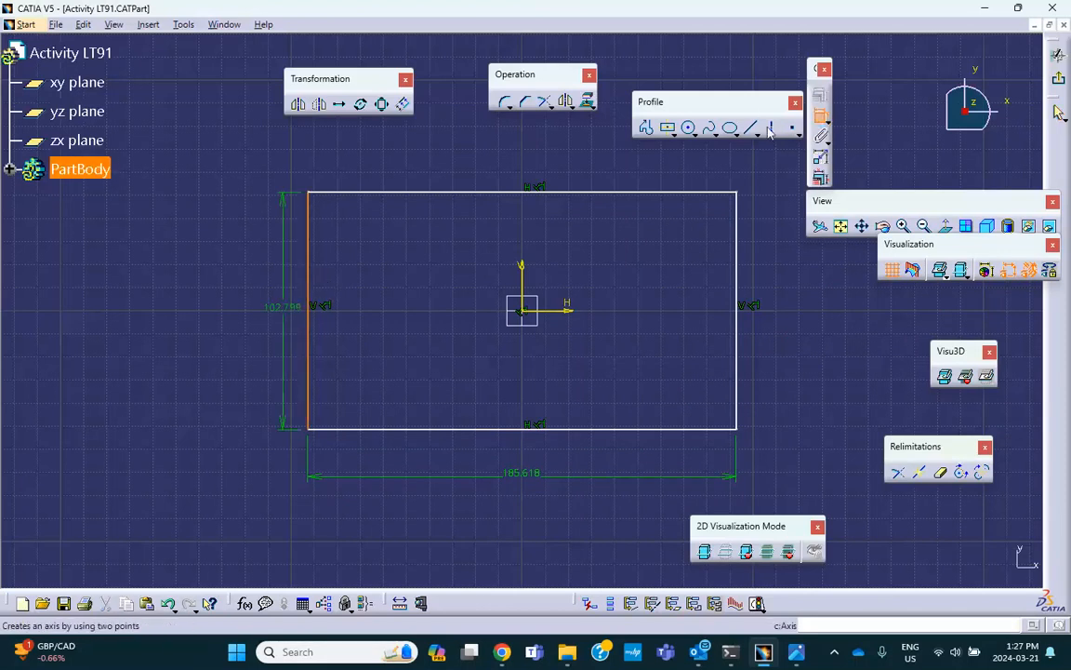
click(270, 279)
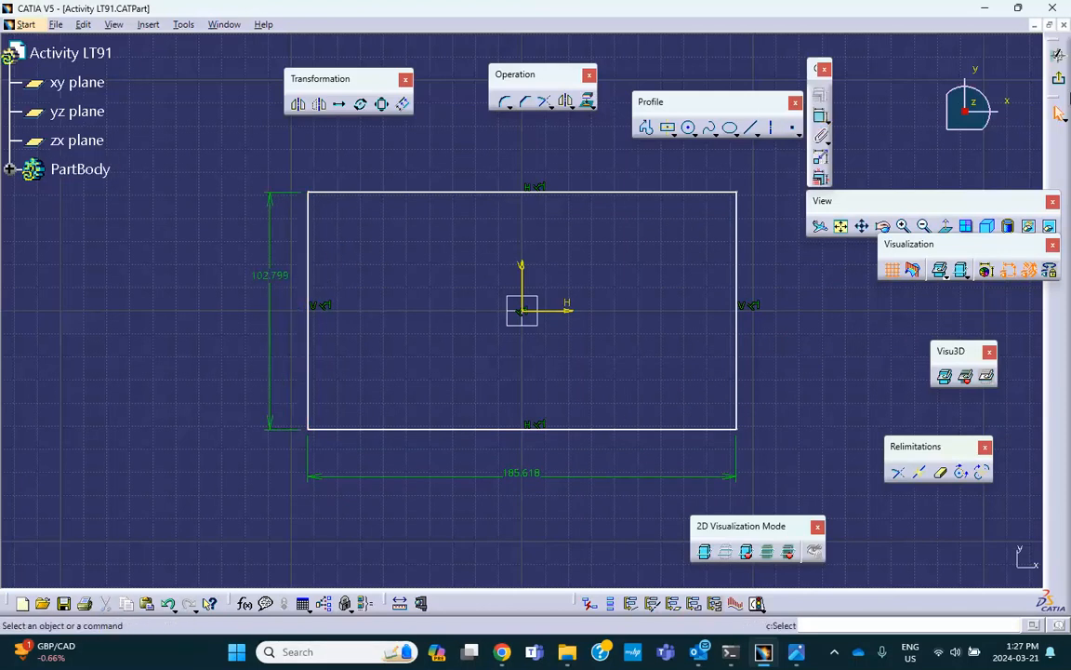
click(1058, 78)
Pad the rectangle sketch to a length of 20 mm.
mouse_move(535, 232)
middle_down()
mouse_move(493, 210)
mouse_move(464, 218)
middle_up()
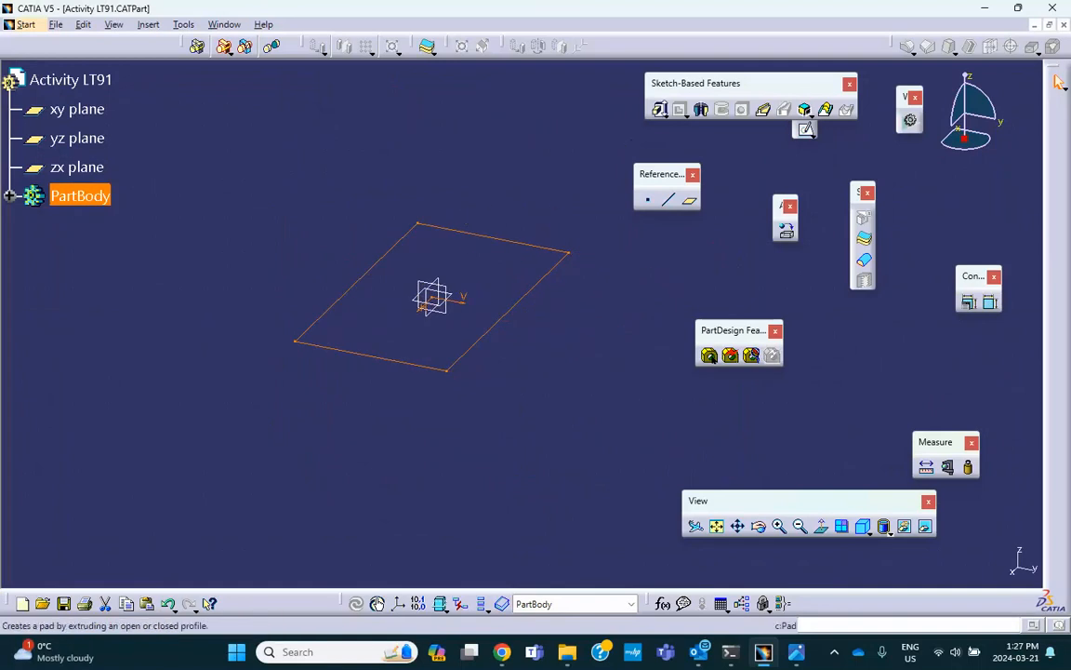
click(660, 112)
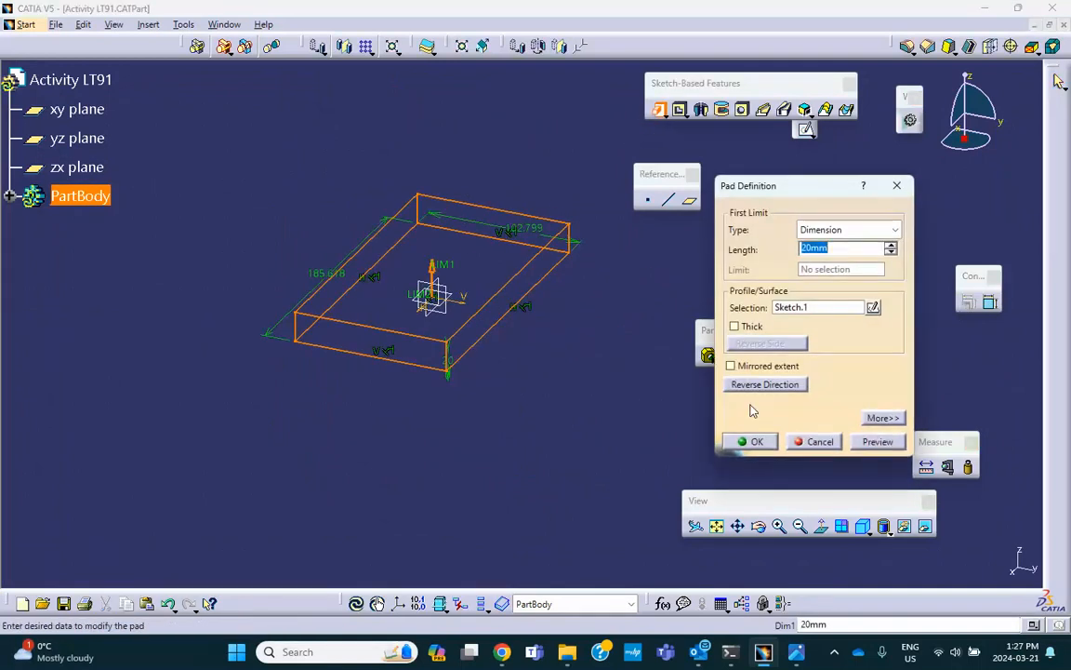
click(758, 443)
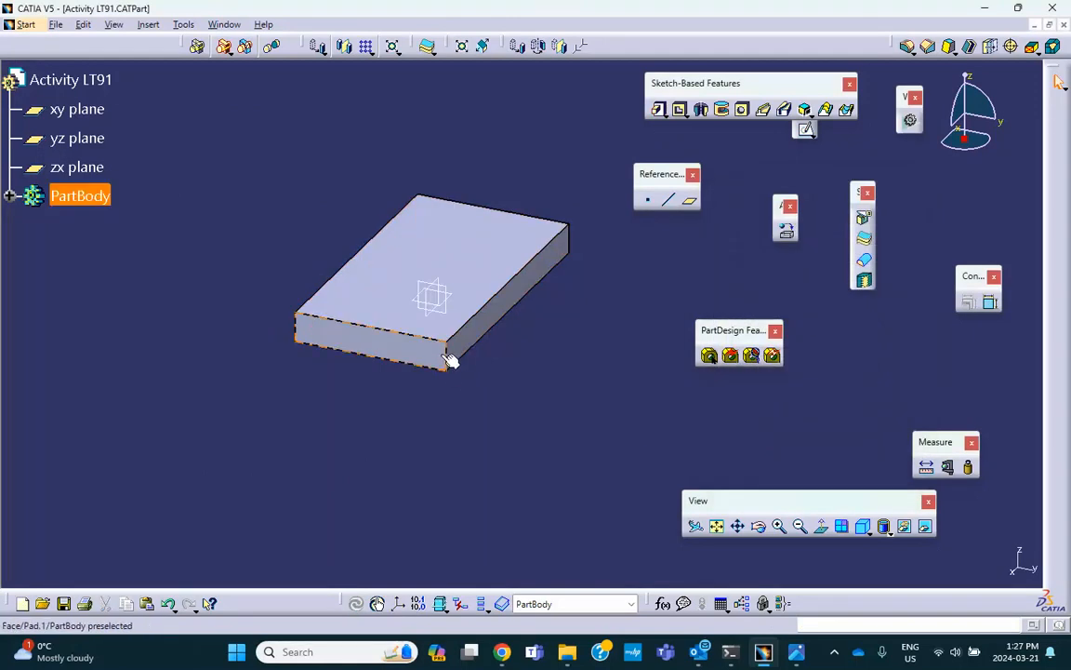
Fillet the four vertical corner edges of the pad with a 7 mm radius.
click(909, 51)
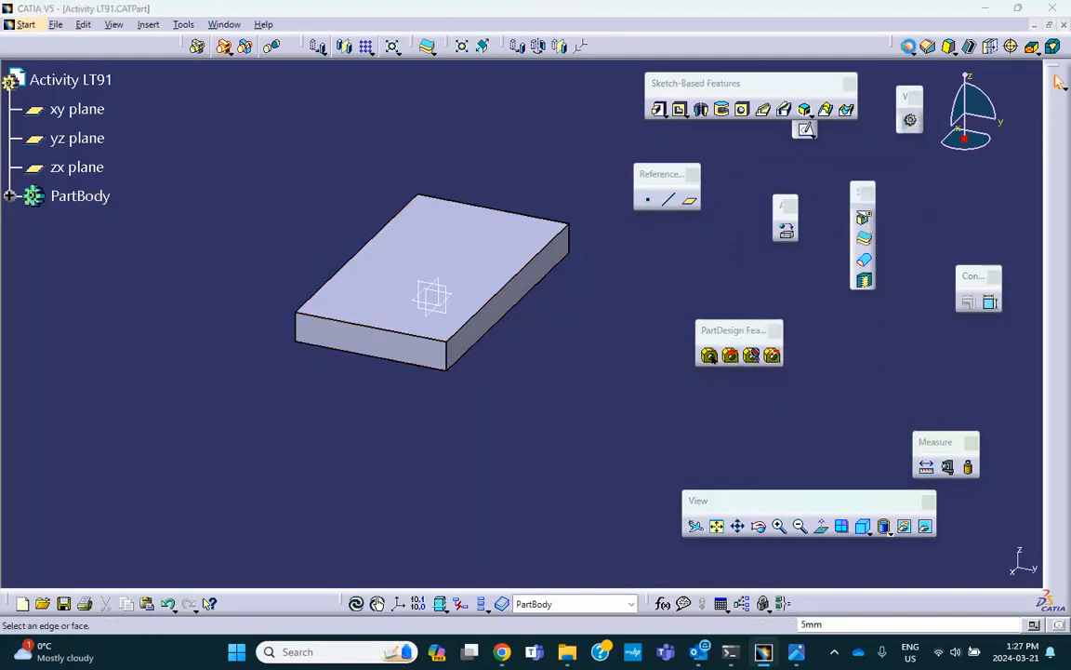
click(450, 358)
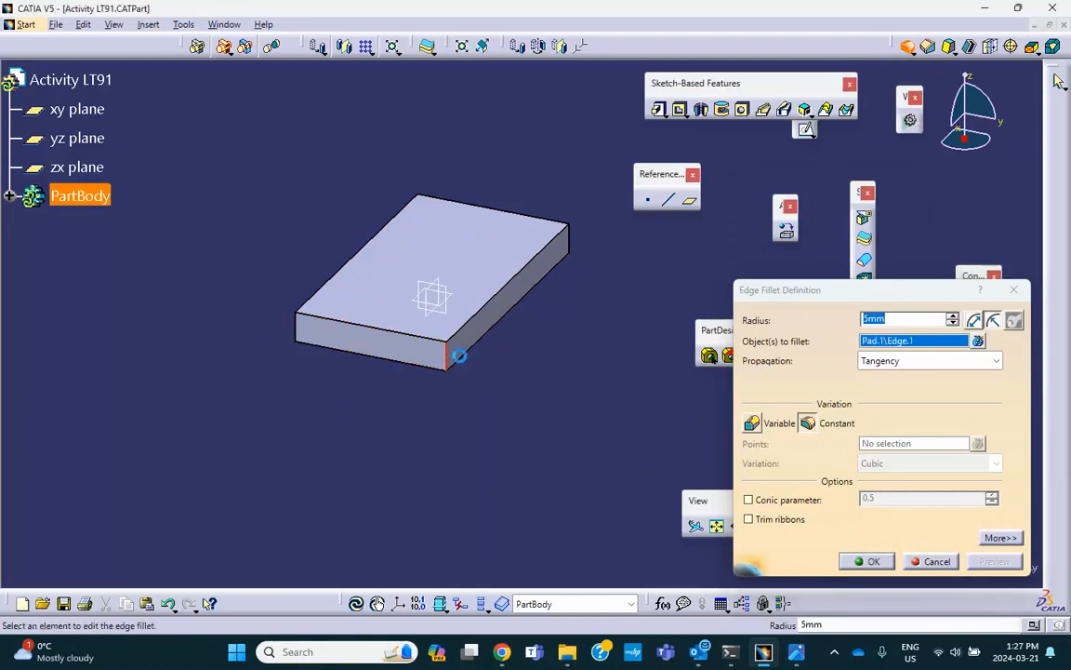
click(575, 239)
middle_drag(617, 263, 372, 367)
middle_drag(583, 323, 514, 478)
middle_drag(632, 353, 516, 544)
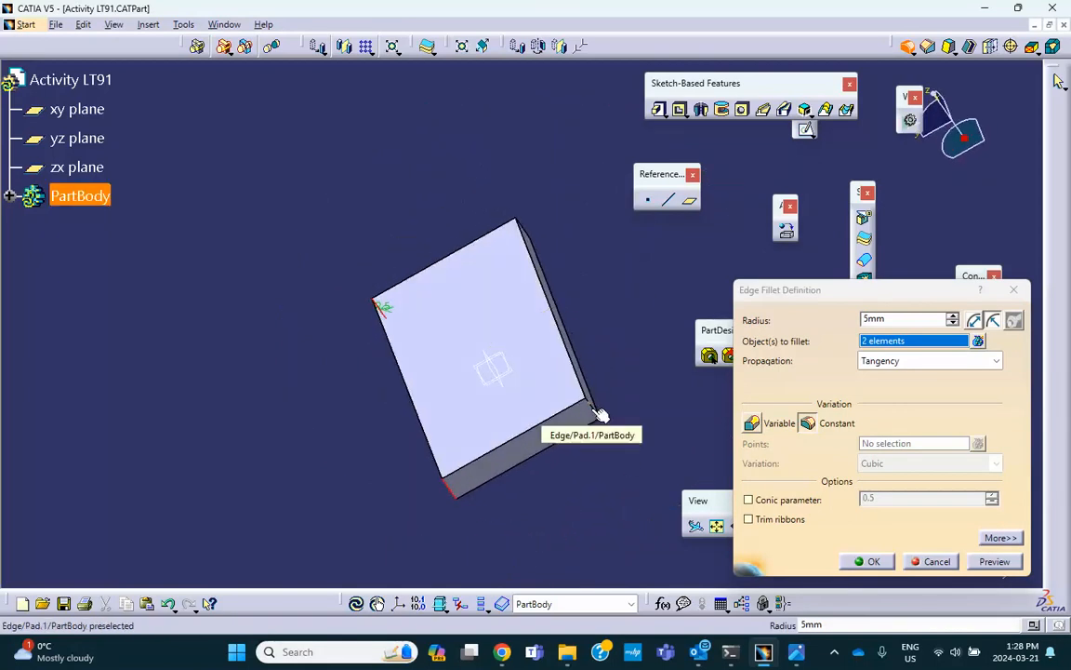
middle_drag(604, 423, 517, 478)
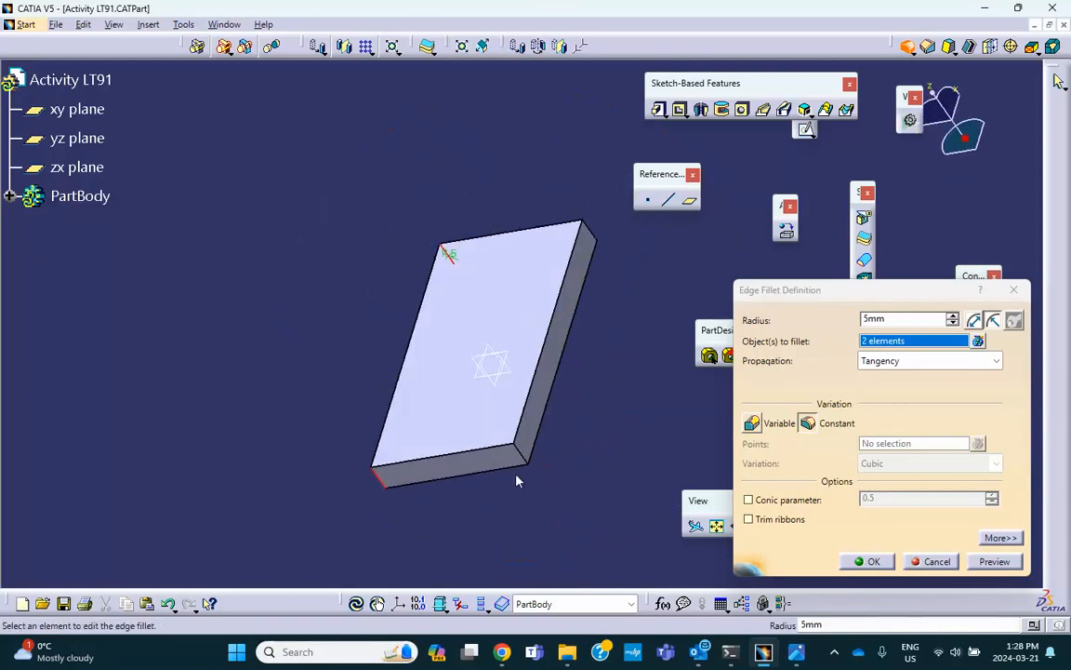
click(527, 458)
click(601, 235)
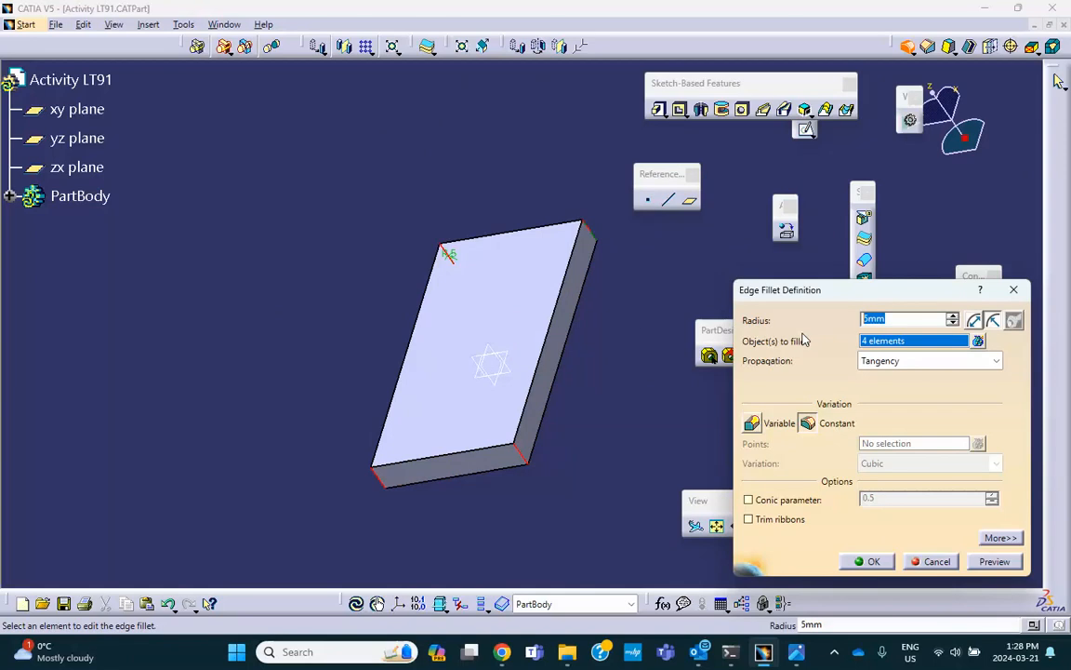
text(7)
click(876, 563)
Show the pad's base sketch in the model, and hide it again.
middle_drag(665, 480, 544, 445)
click(10, 197)
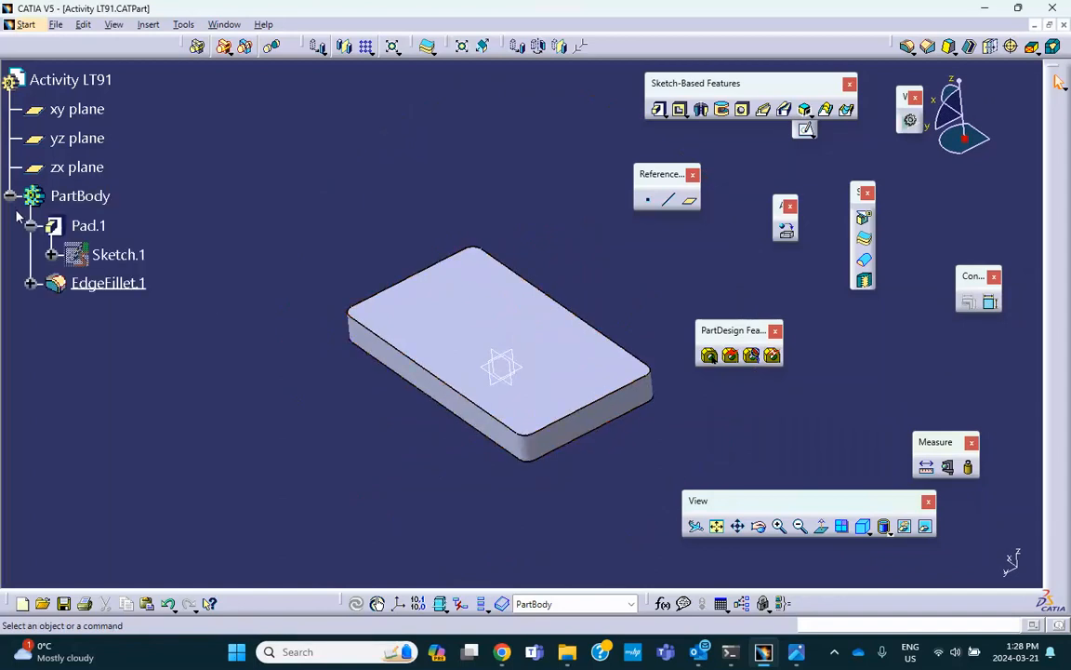
right_click(110, 255)
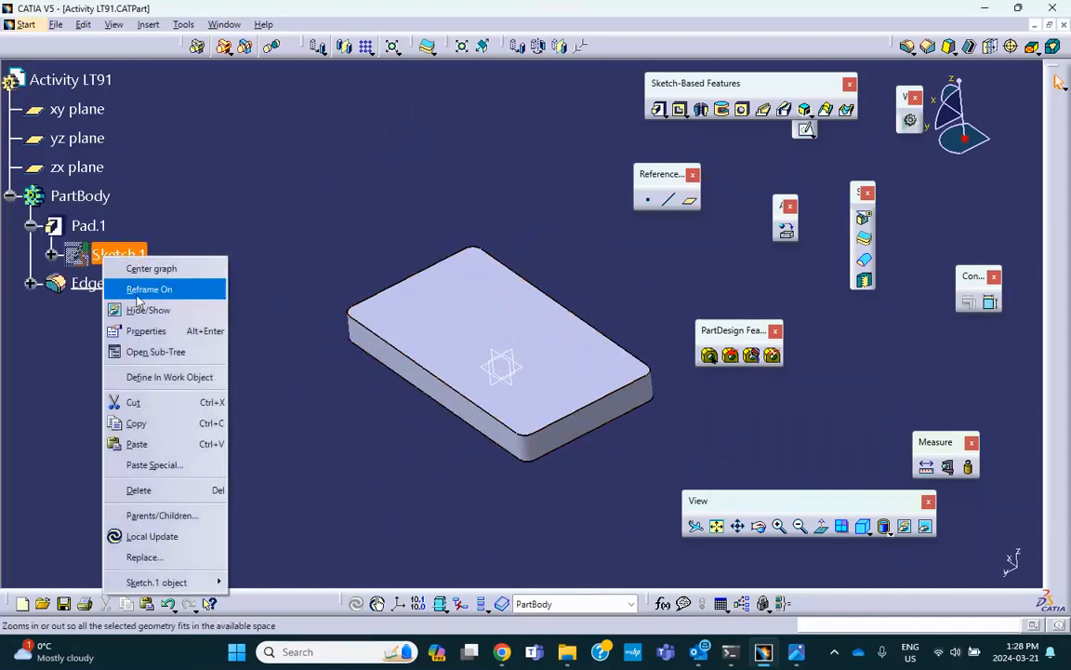
click(146, 310)
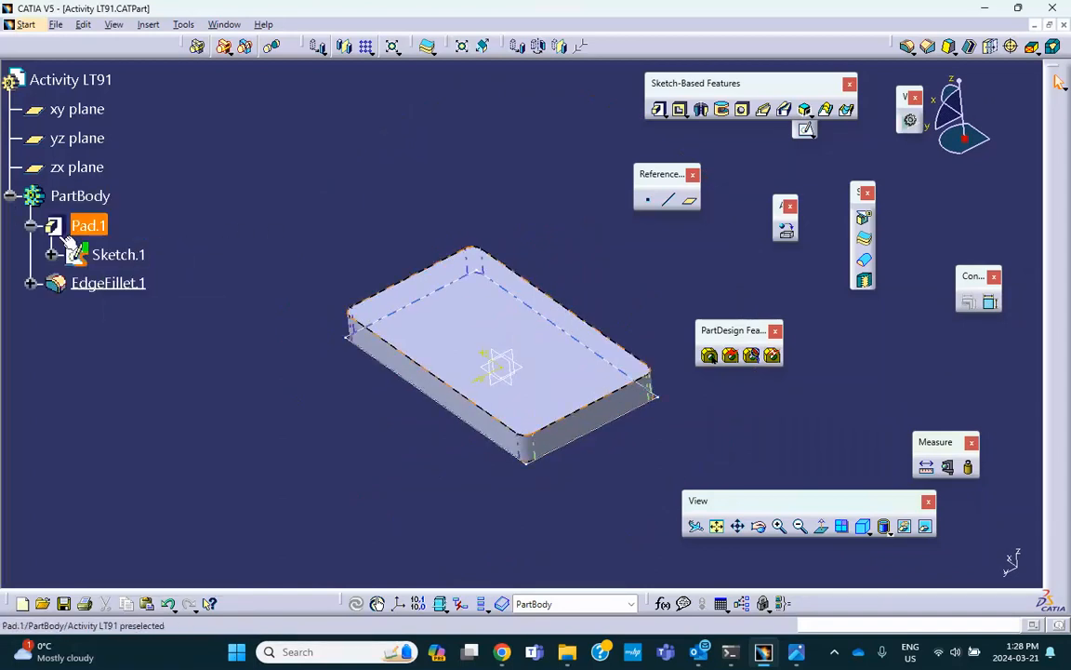
click(31, 225)
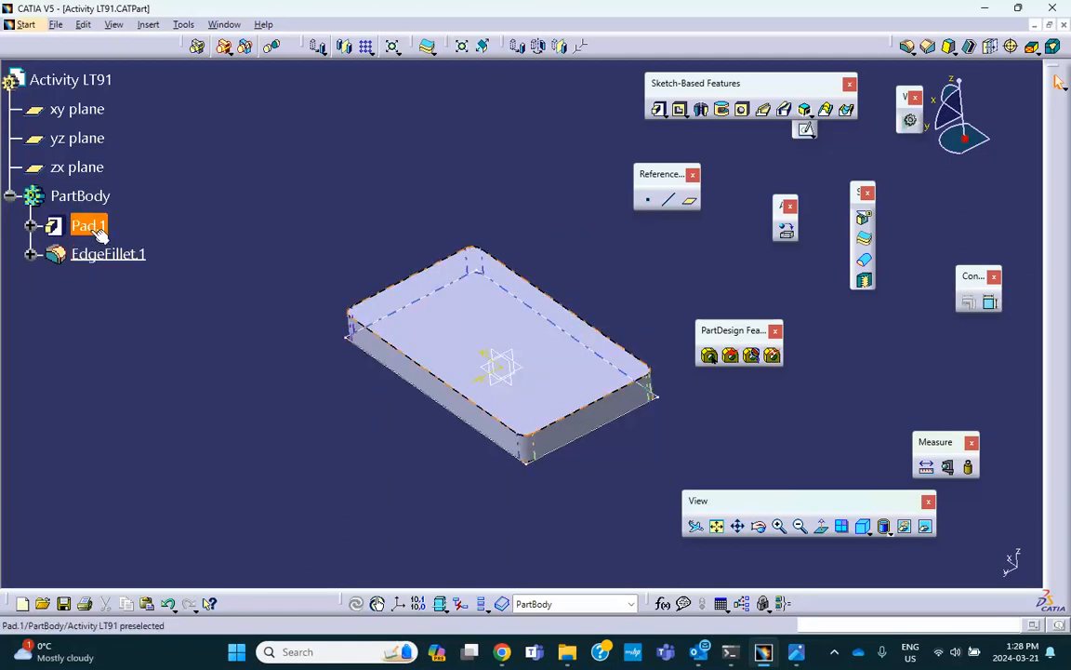
click(30, 225)
right_click(103, 255)
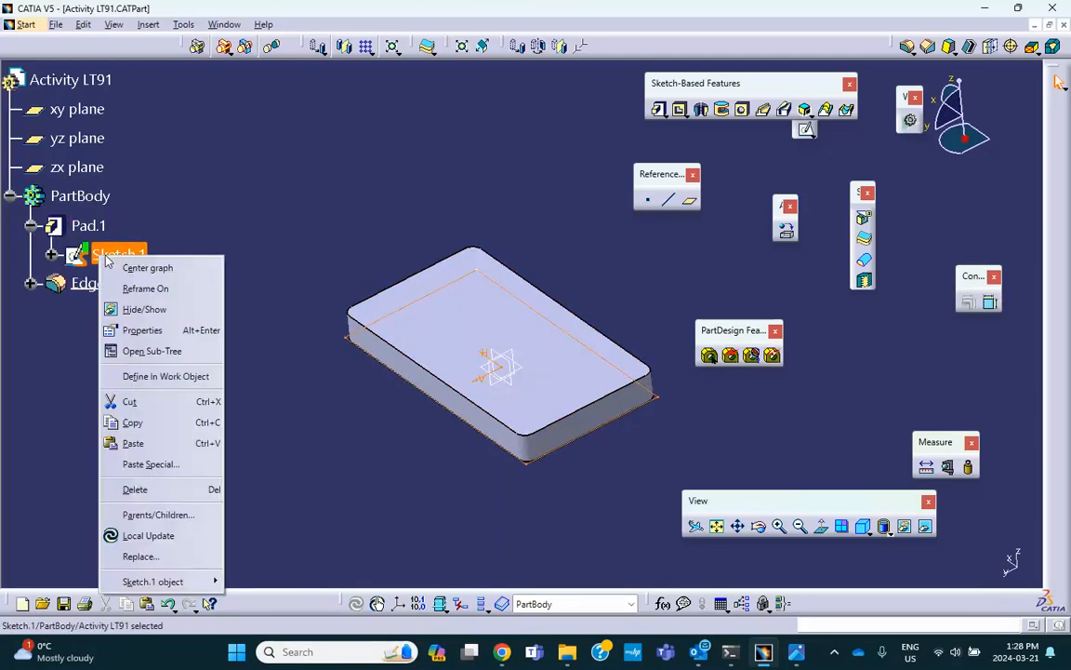
click(131, 310)
click(31, 225)
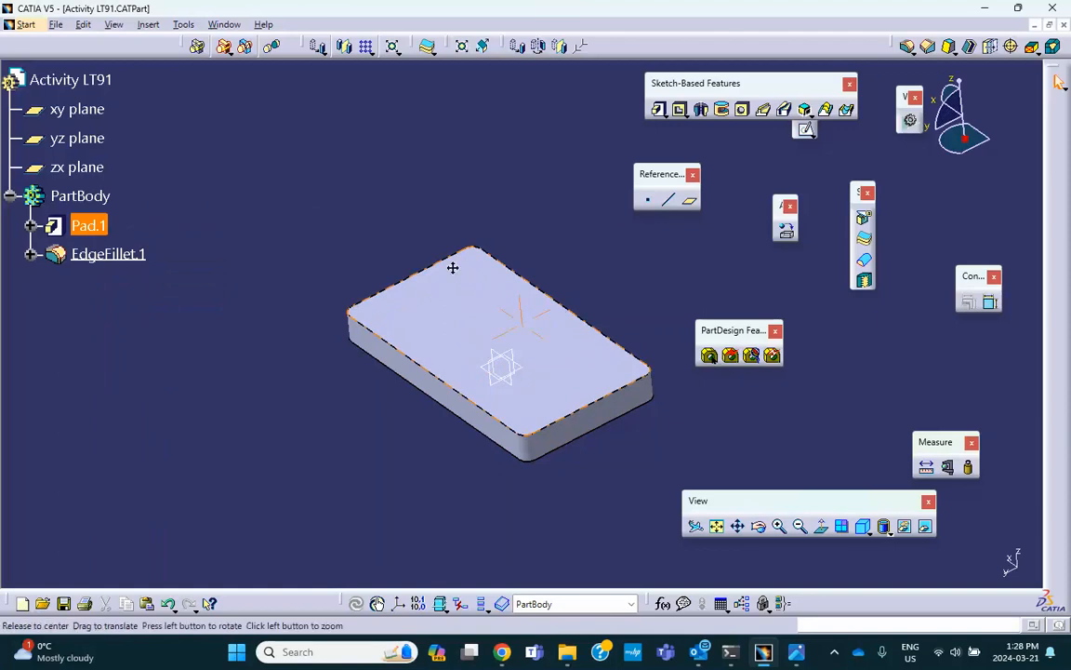
Start a hole on the plate's top face and open its positioning sketch.
middle_drag(469, 276, 376, 234)
middle_drag(496, 332, 603, 290)
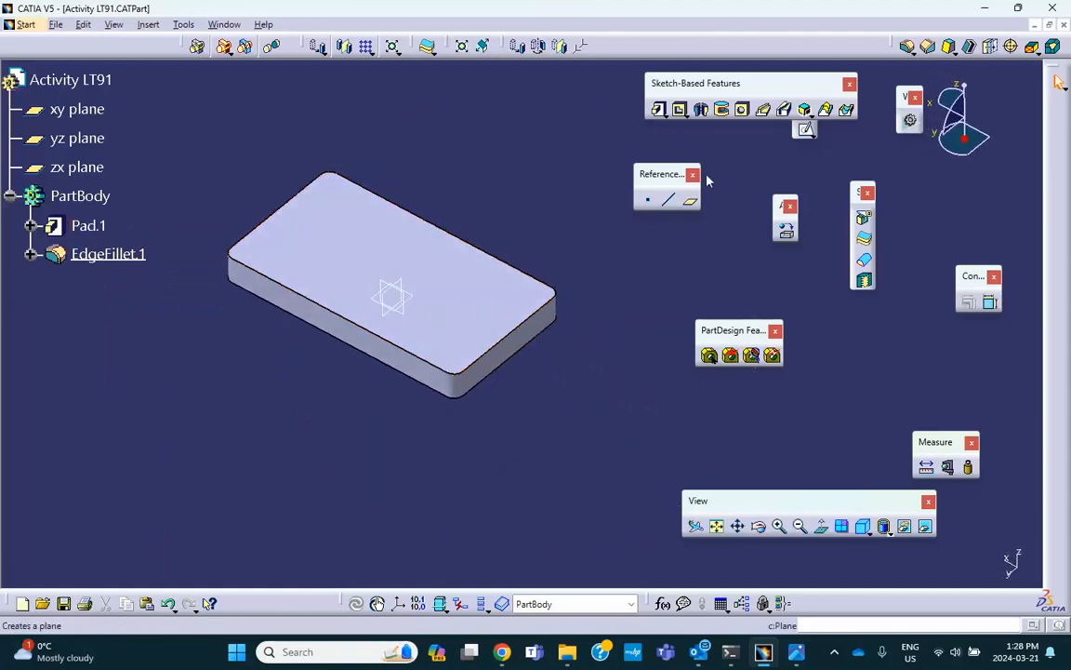
click(743, 111)
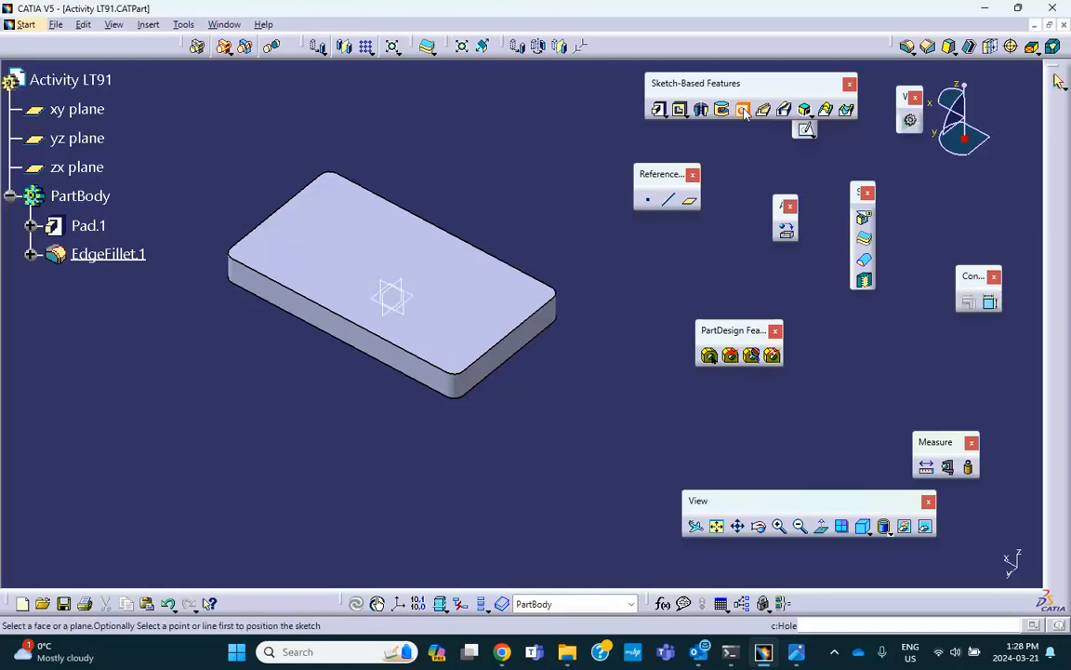
click(397, 272)
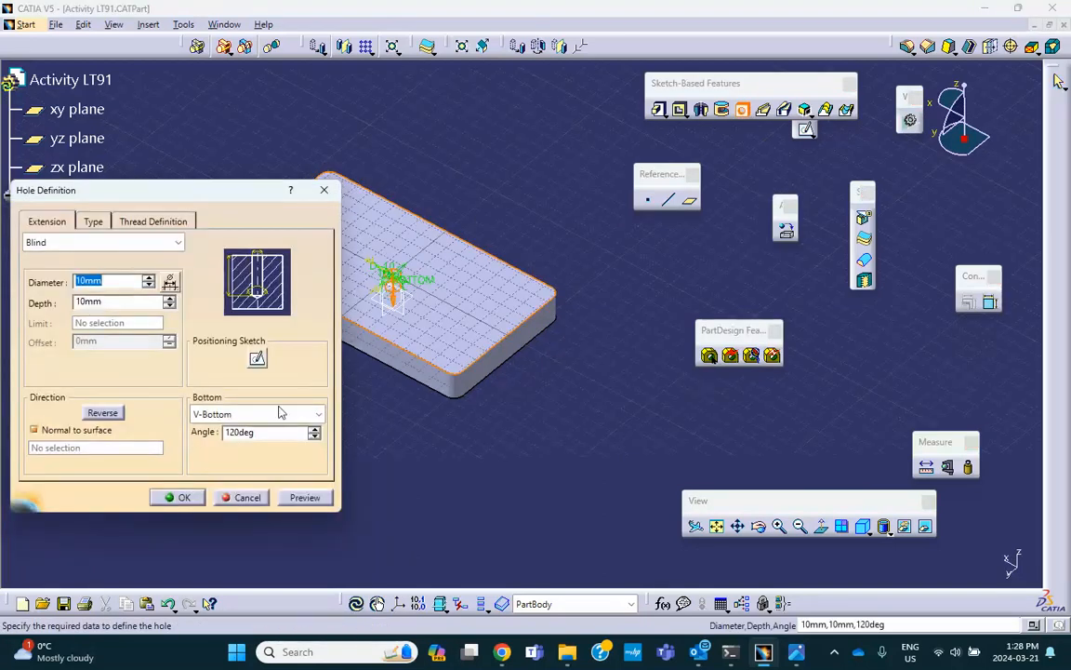
click(258, 360)
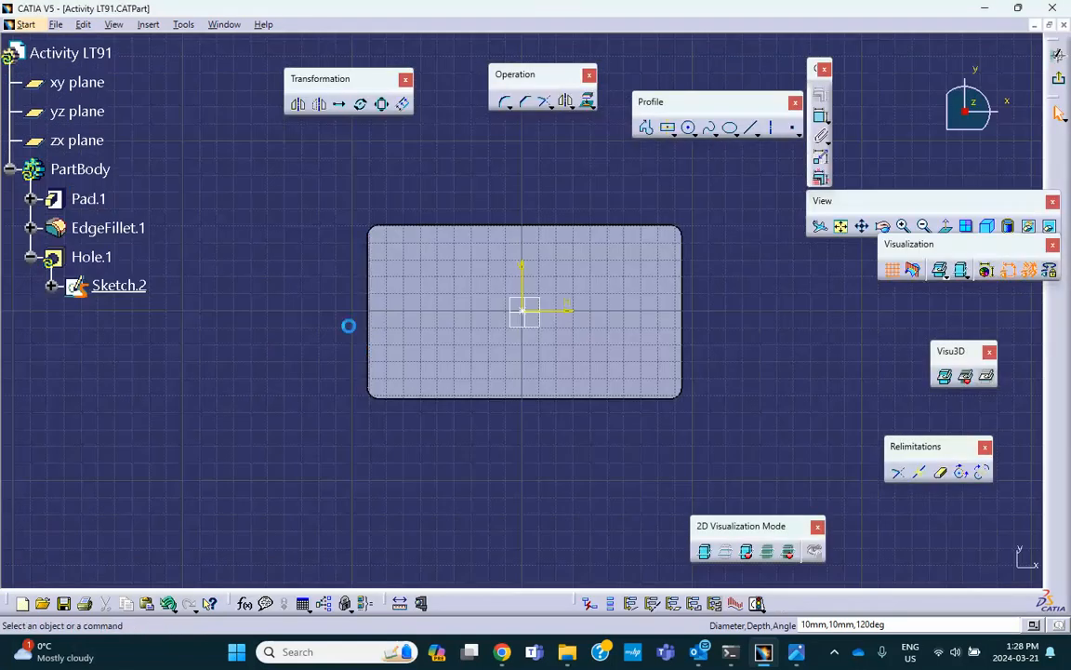
mouse_move(434, 338)
middle_down()
mouse_move(435, 235)
mouse_move(412, 210)
mouse_move(381, 232)
middle_up()
click(746, 548)
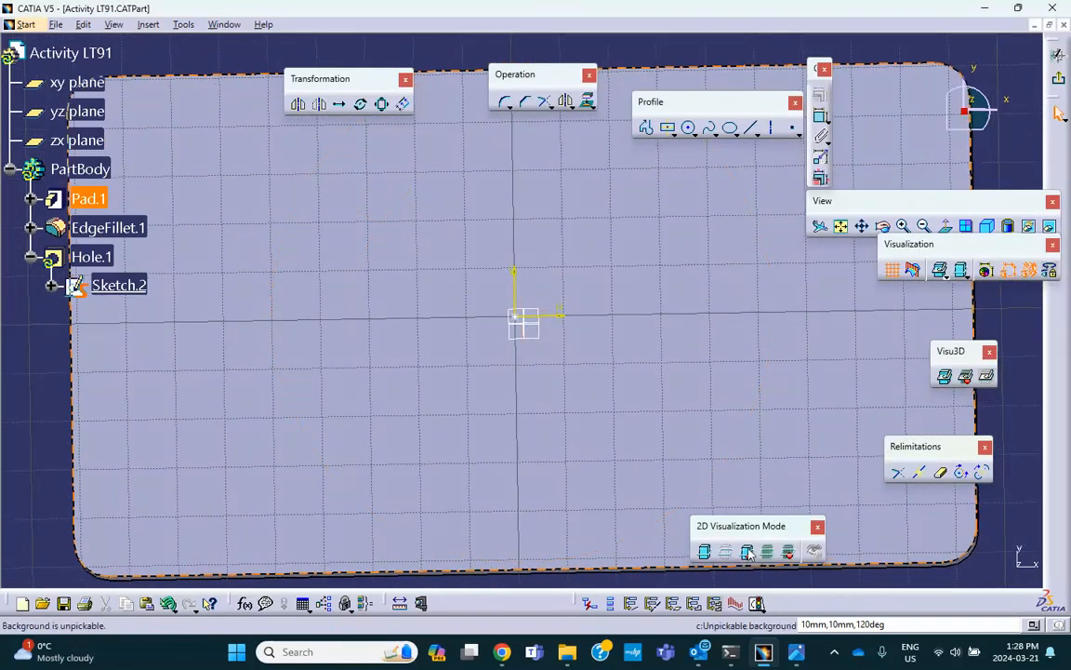
click(944, 226)
mouse_move(692, 370)
middle_down()
mouse_move(680, 348)
mouse_move(680, 372)
middle_up()
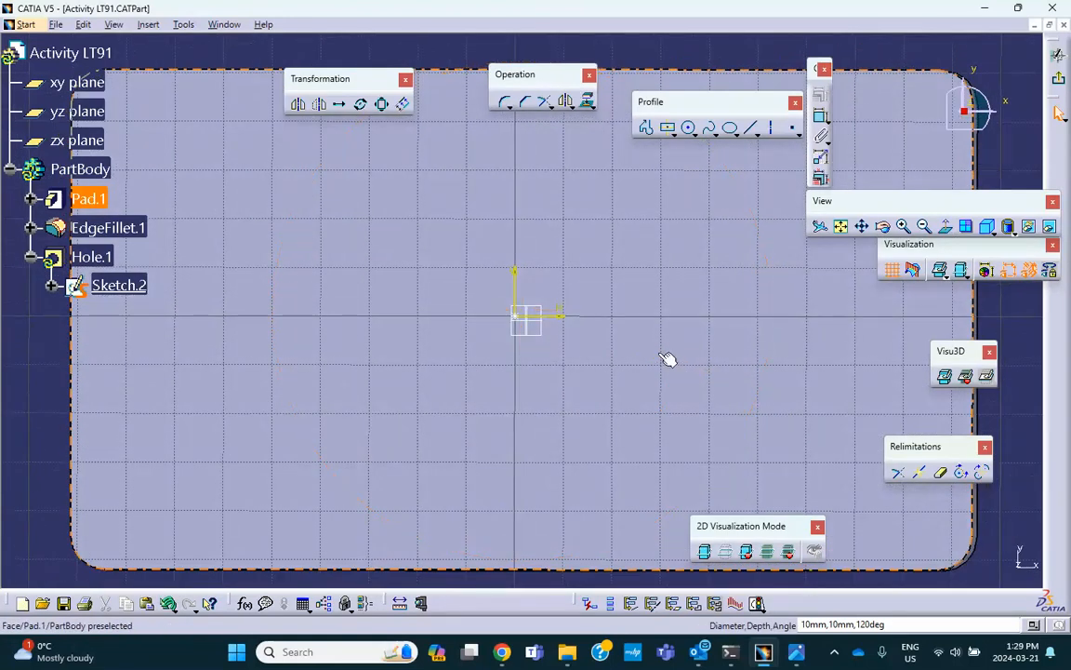
middle_drag(726, 296, 732, 339)
middle_drag(832, 335, 833, 336)
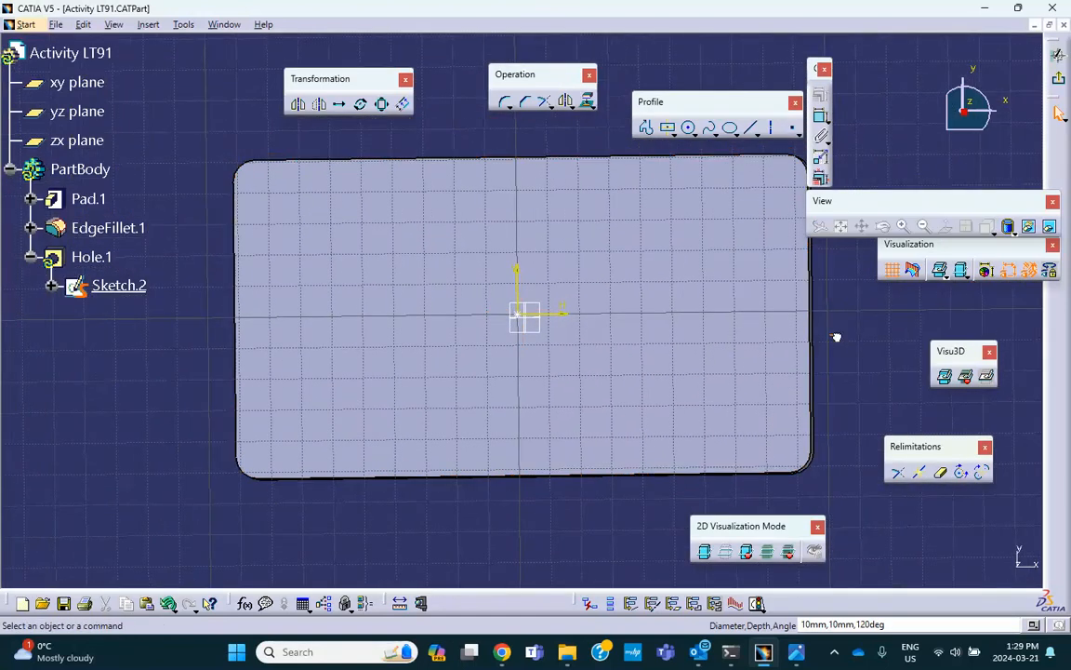
click(521, 315)
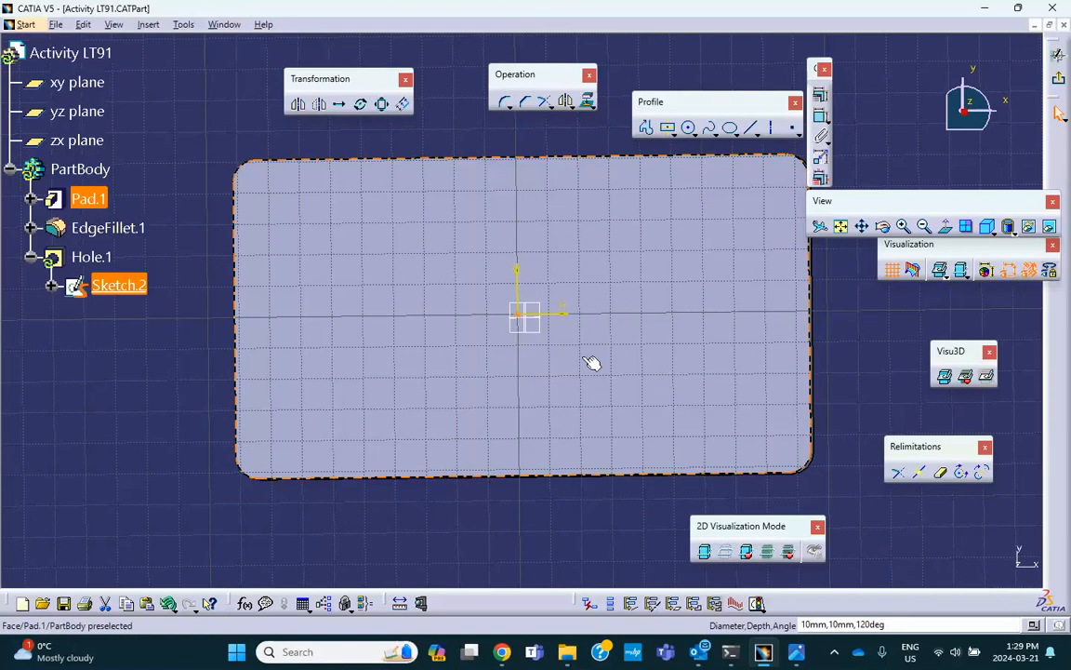
click(233, 292)
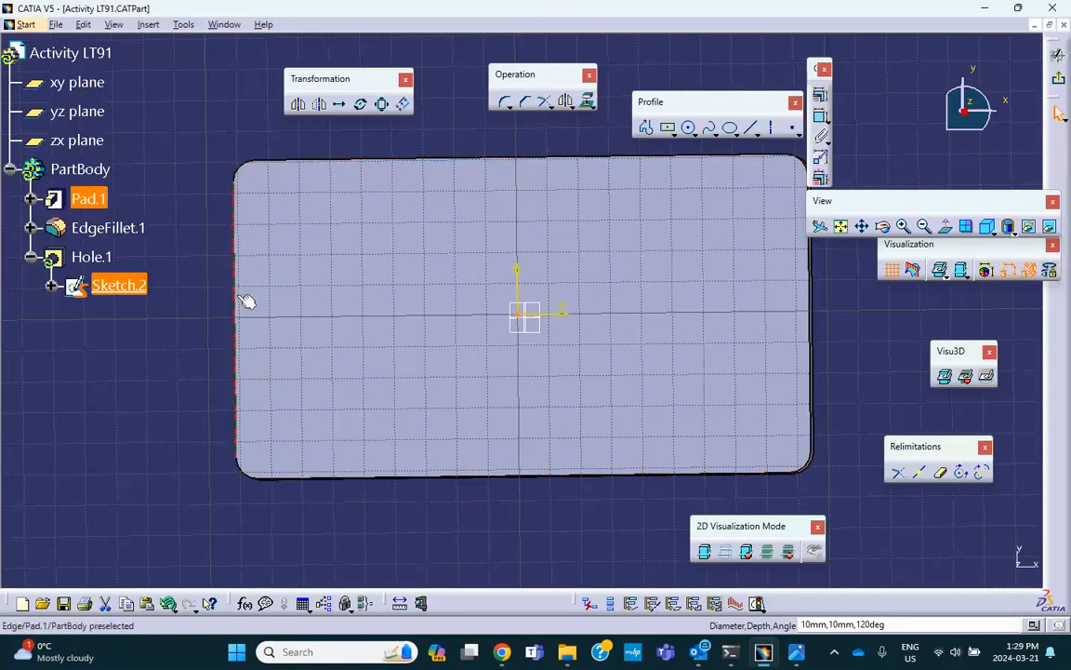
click(811, 295)
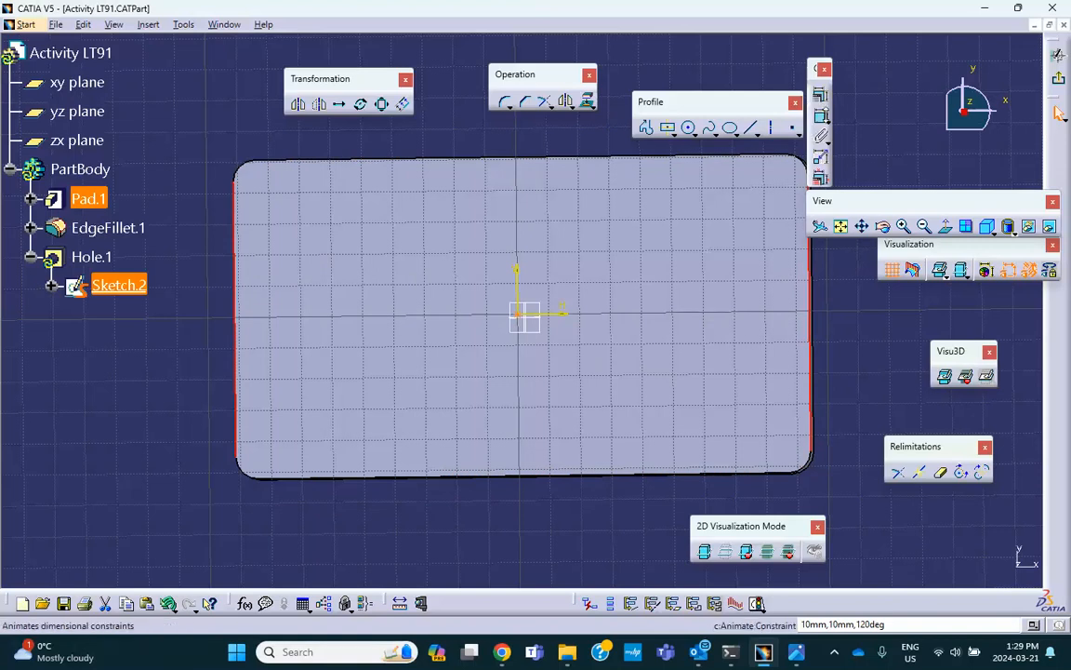
click(819, 97)
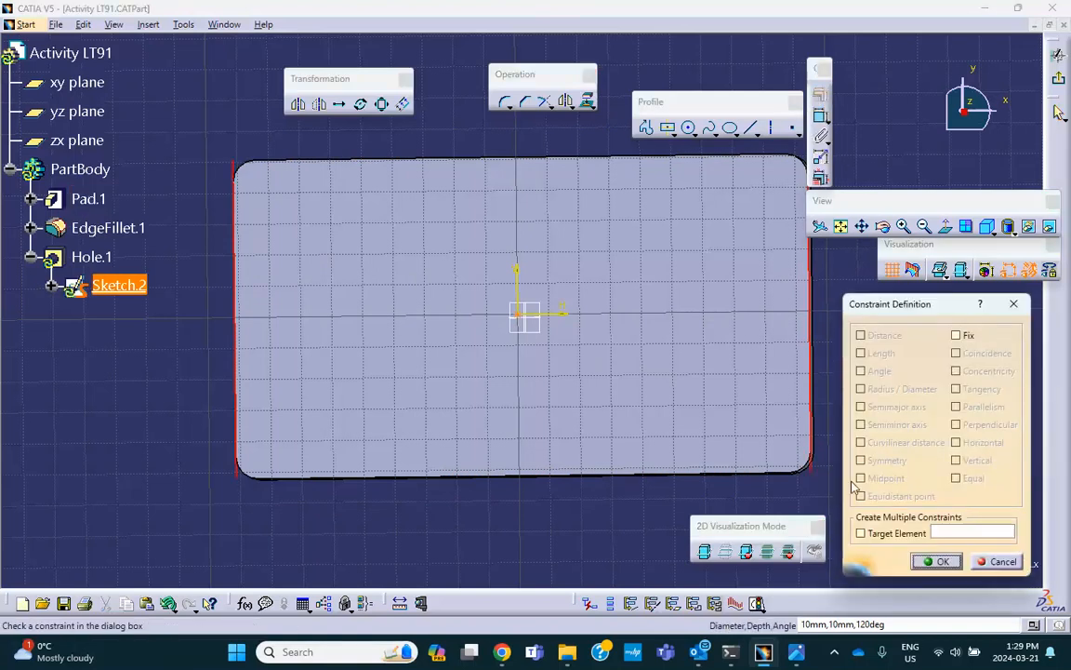
click(1002, 566)
click(112, 472)
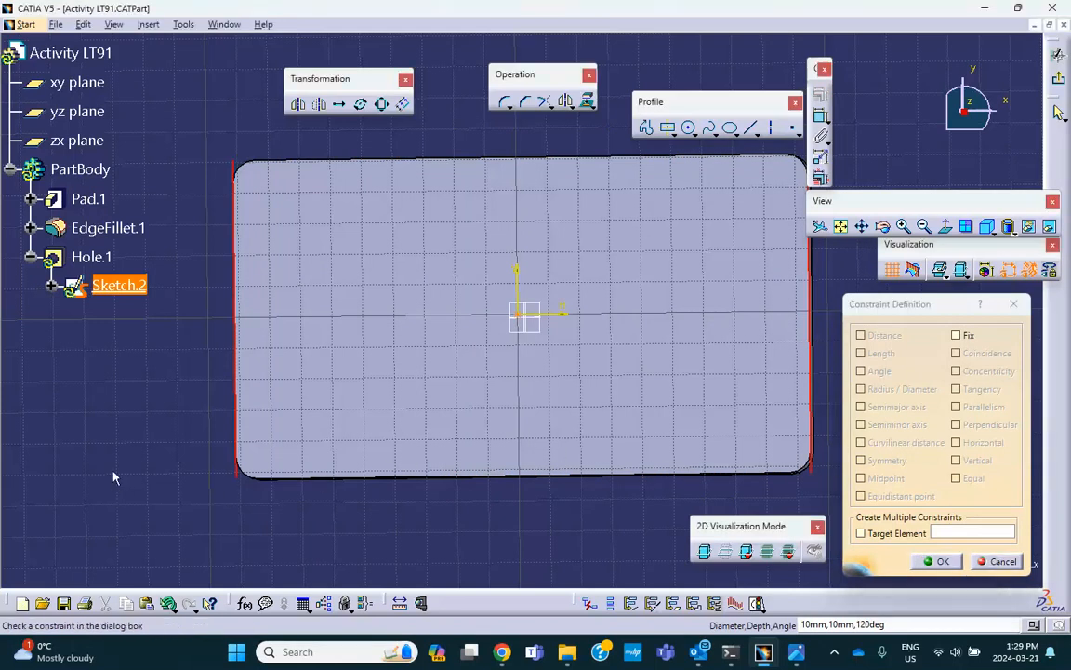
click(1010, 564)
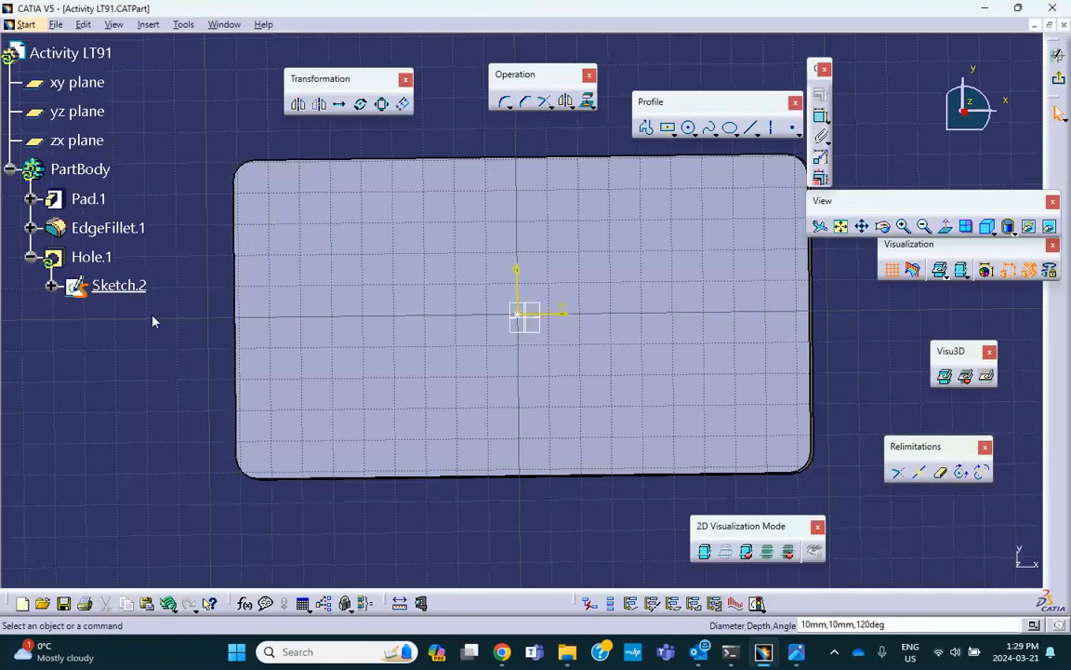
Constrain the hole's centre point as equidistant from the plate's two short edges.
click(946, 228)
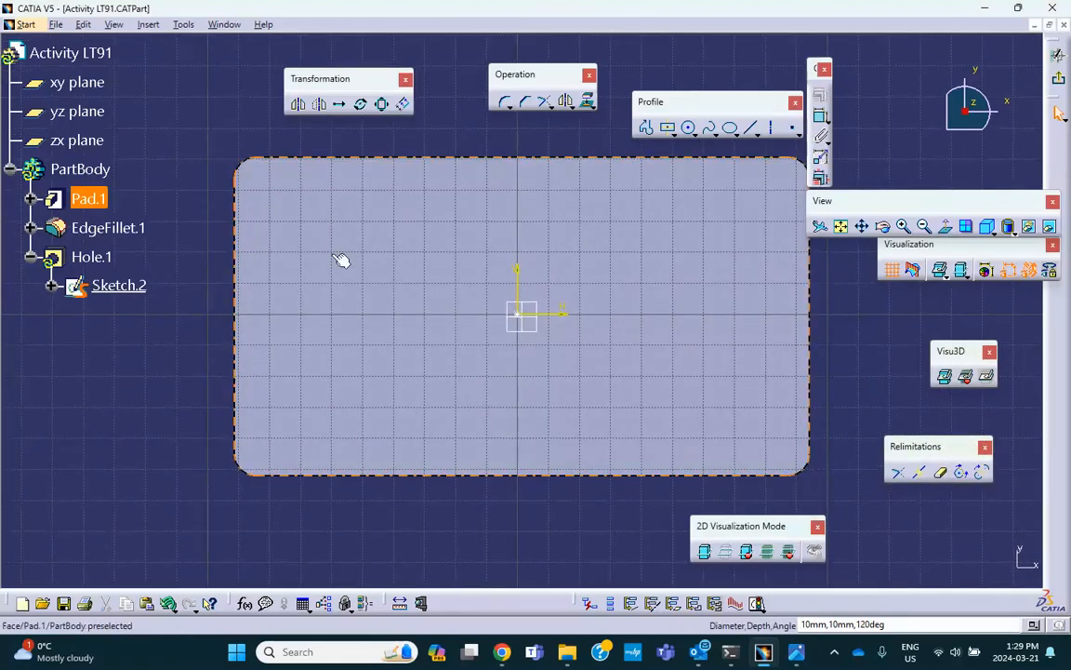
click(240, 290)
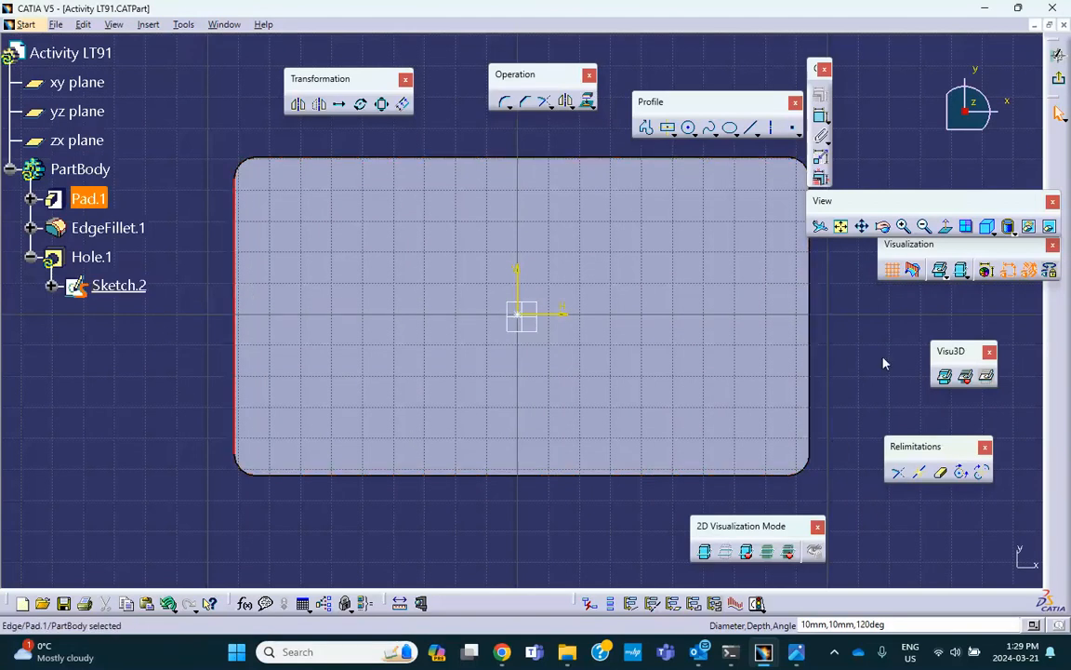
ctrl+click(807, 346)
ctrl+click(523, 319)
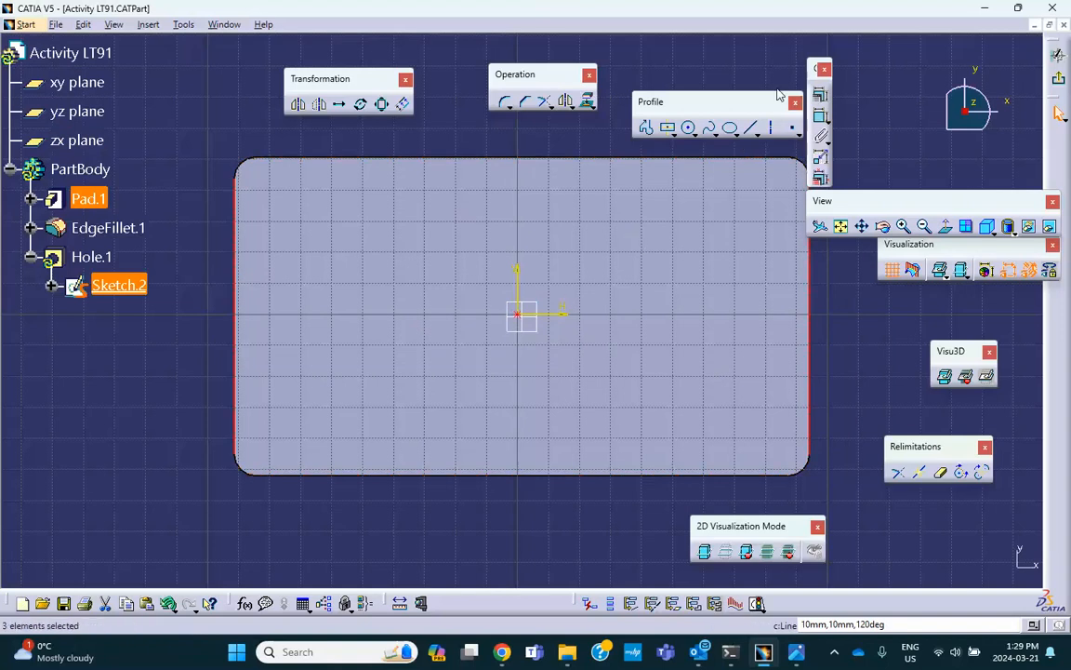
click(1057, 111)
click(863, 496)
click(935, 560)
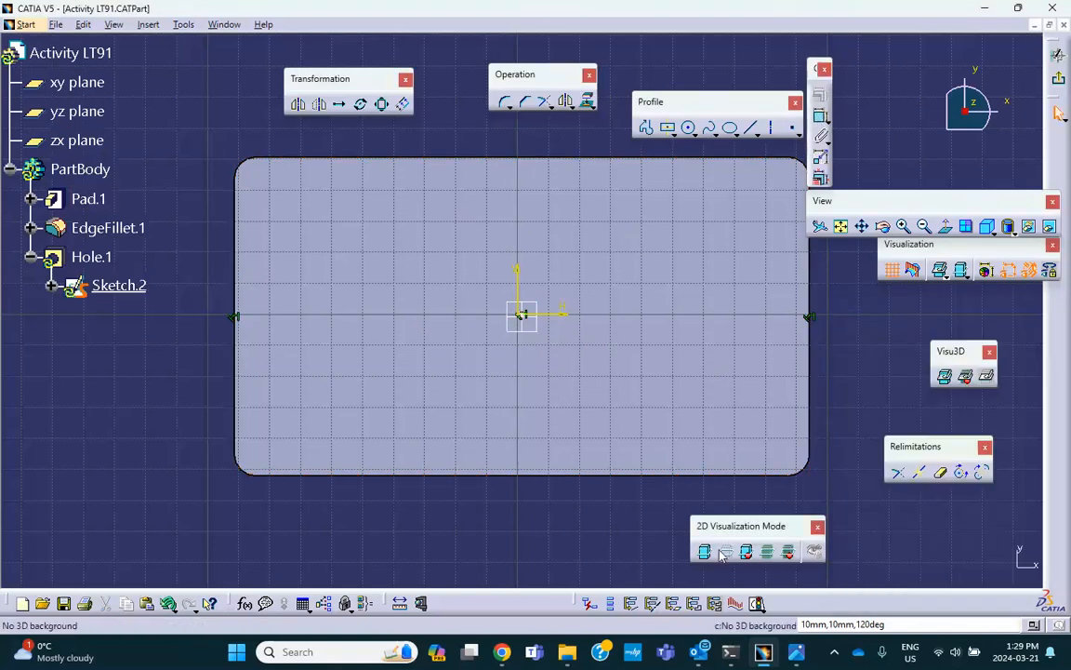
Constrain the hole's centre point as equidistant from the plate's two long edges, and exit the positioning sketch.
click(411, 160)
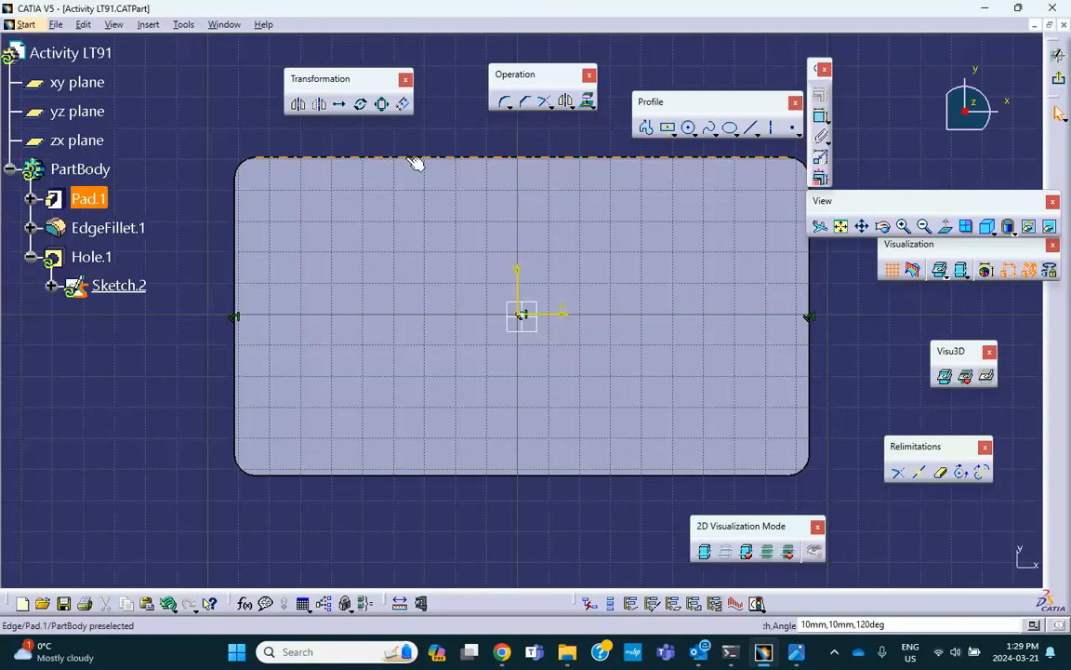
ctrl+click(406, 475)
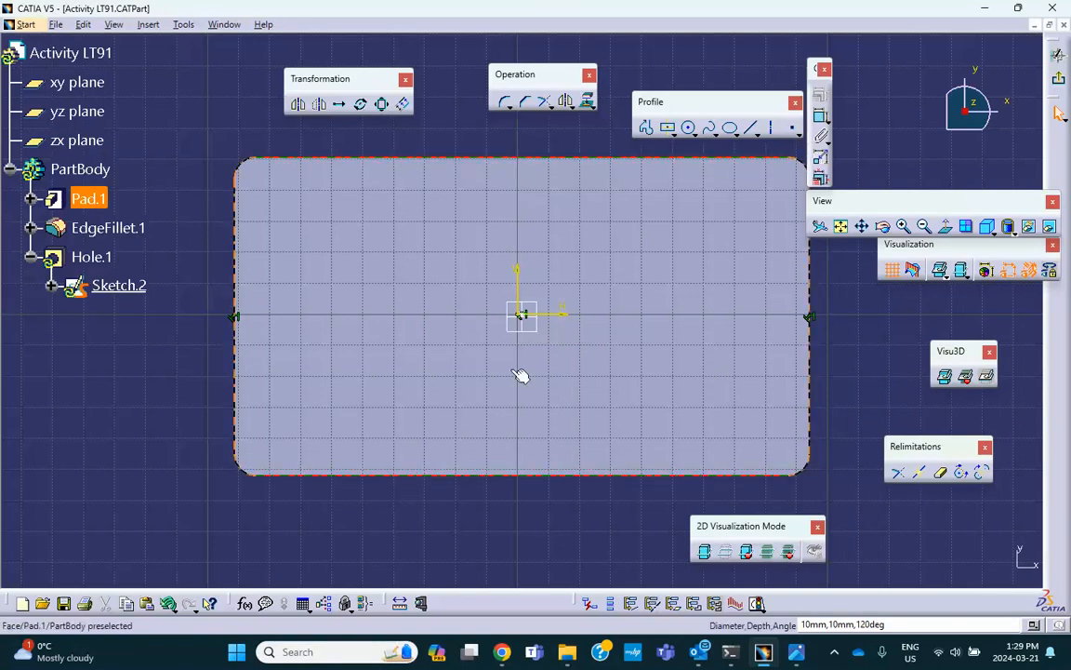
ctrl+click(522, 316)
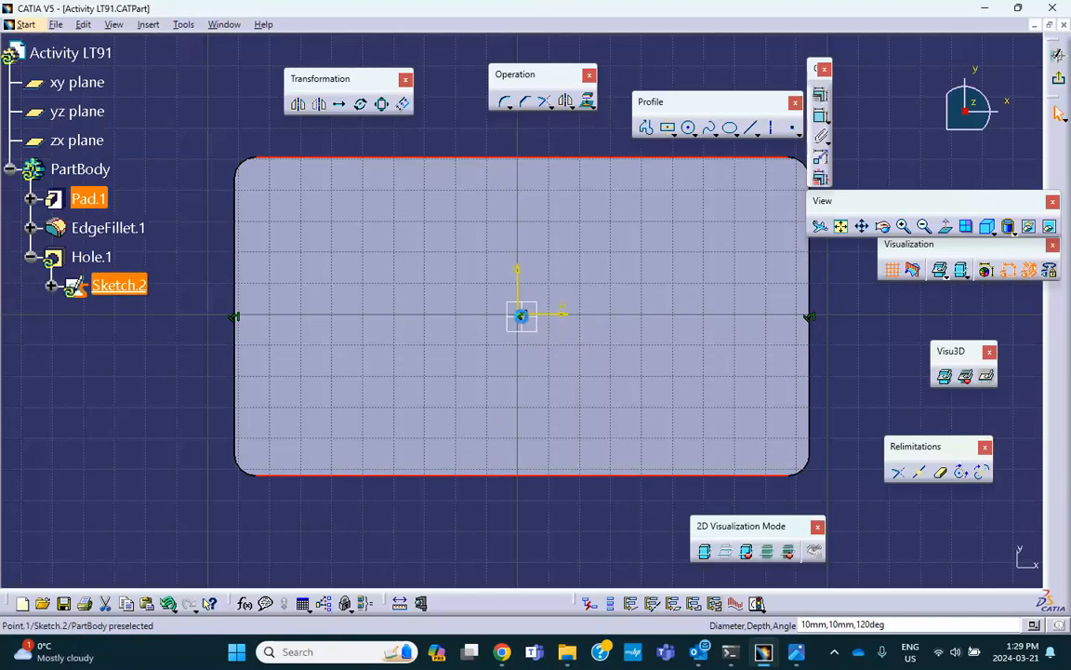
click(820, 94)
click(862, 497)
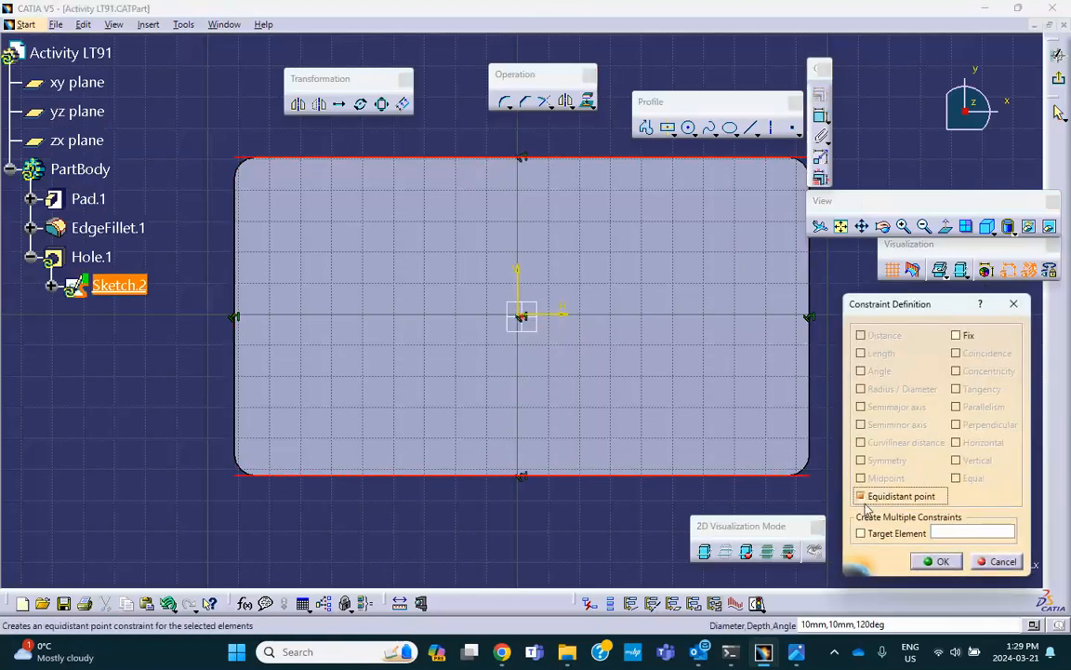
click(941, 561)
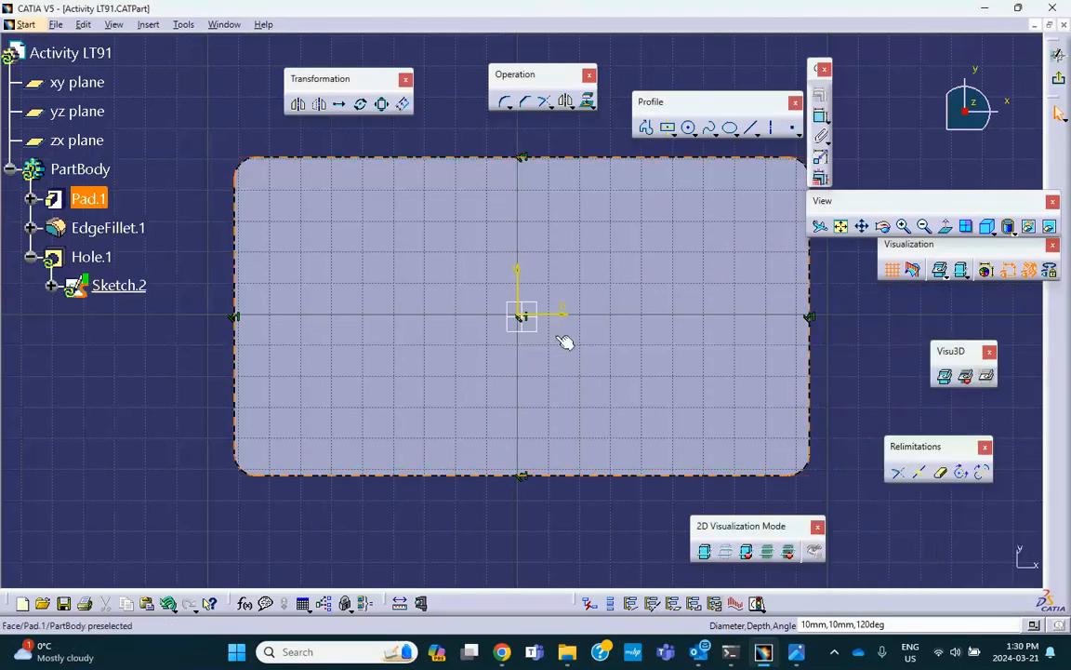
click(1058, 55)
Set the hole's extension to Up To Last with a 15 mm diameter and create it.
middle_drag(523, 291, 490, 249)
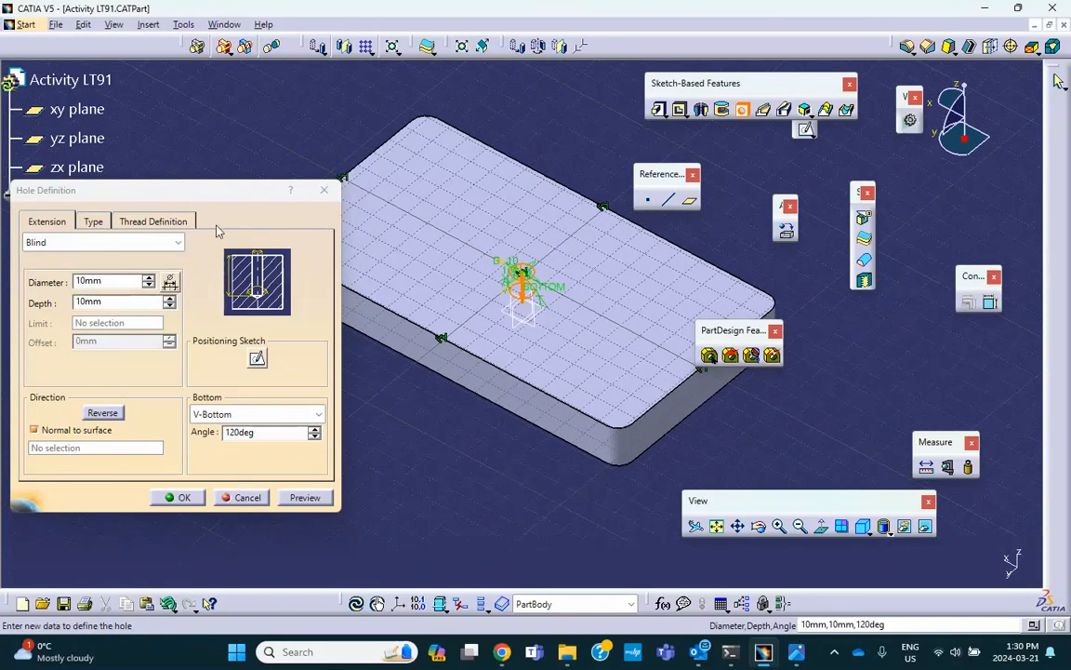
drag(210, 199, 240, 128)
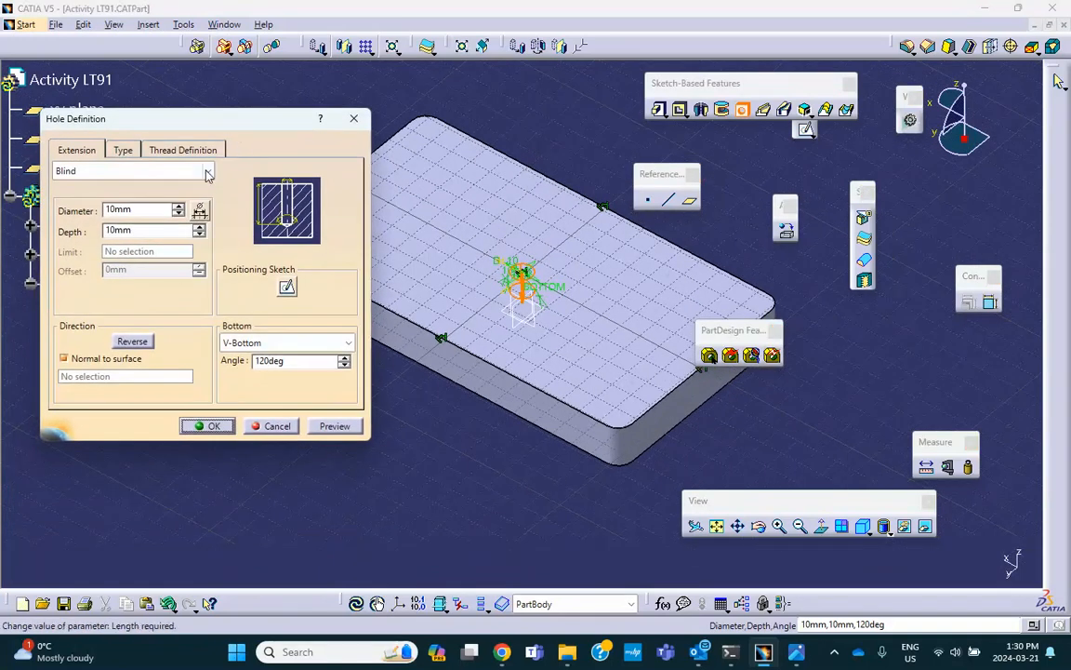
click(206, 172)
click(166, 220)
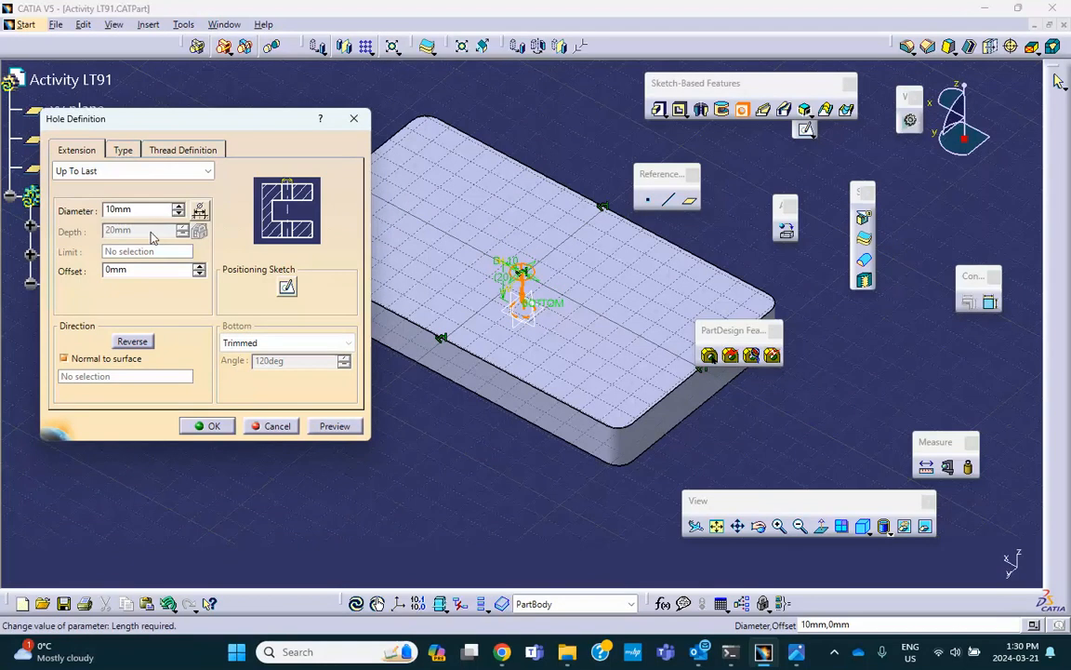
double_click(138, 210)
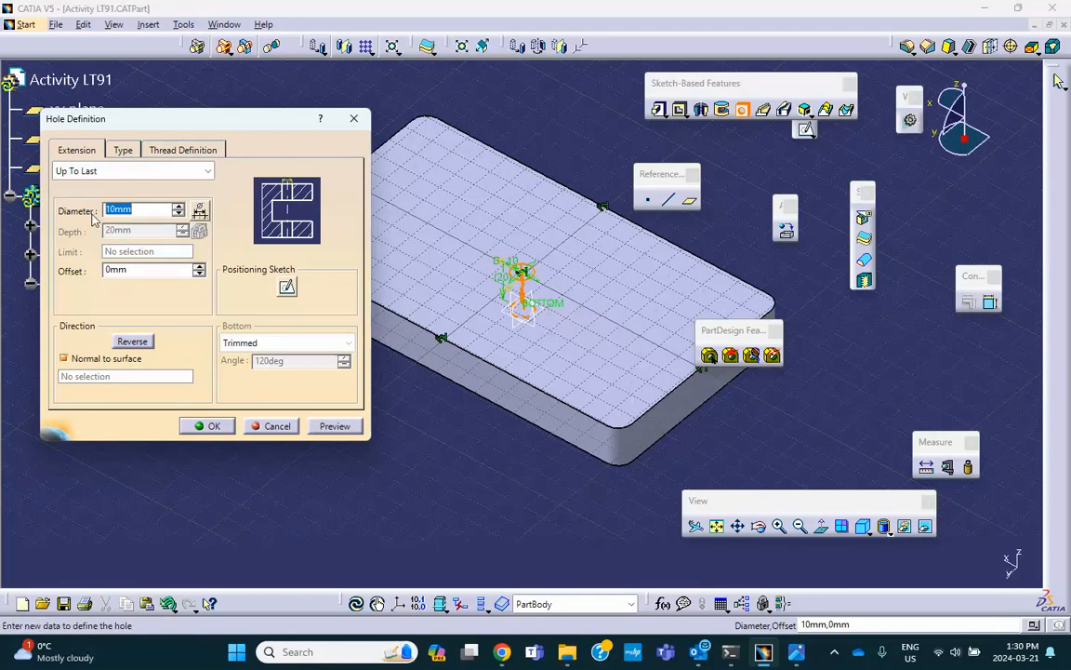
text(15)
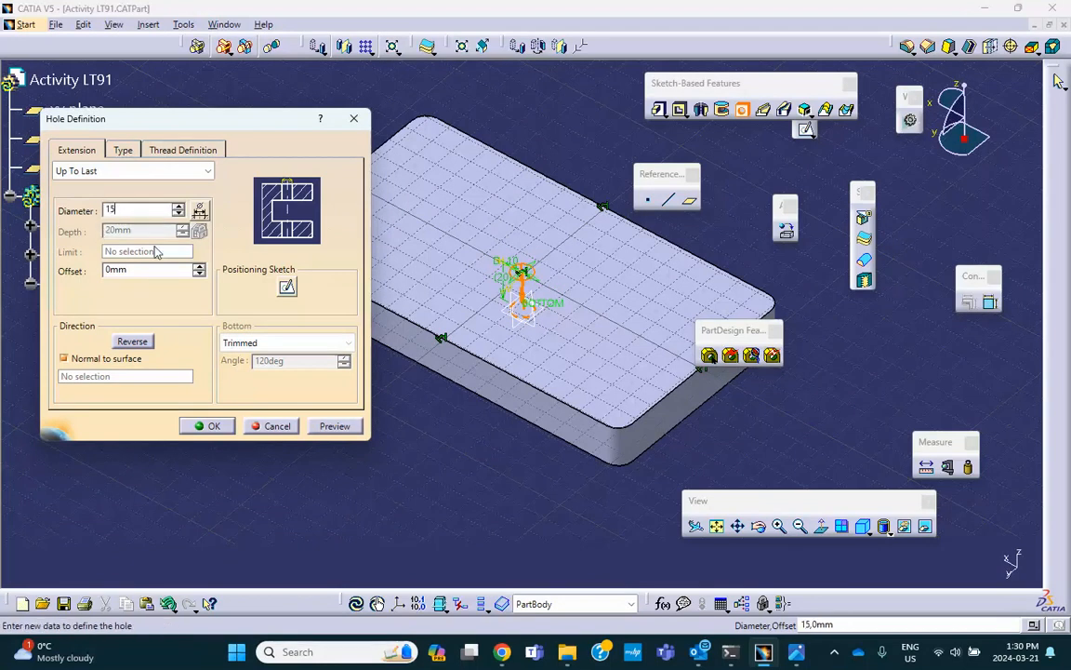
click(214, 426)
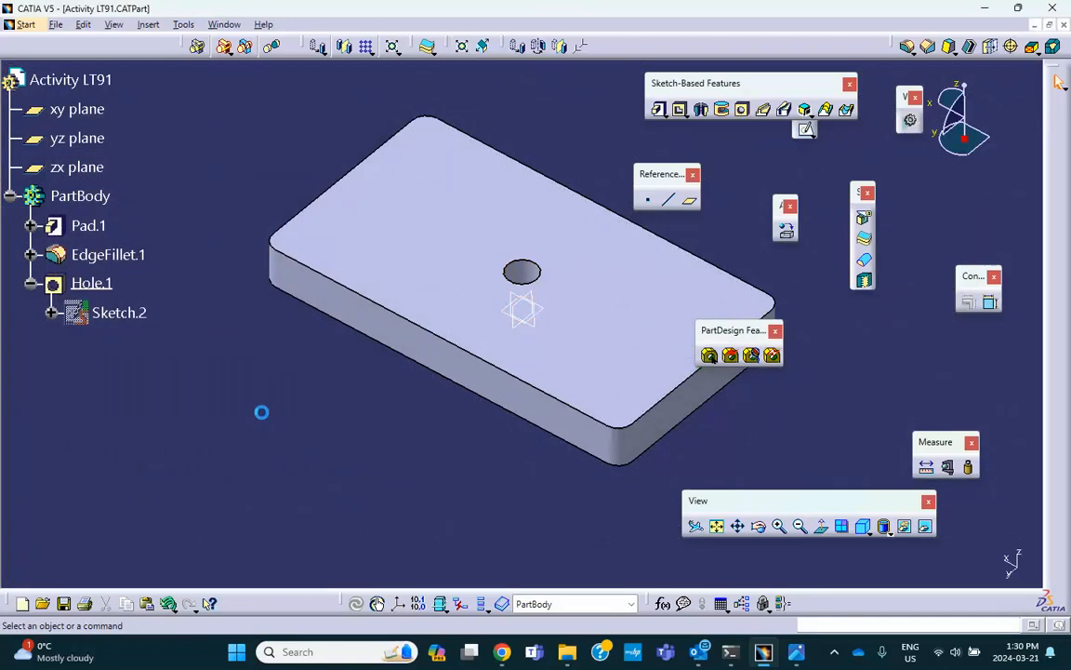
Collapse the hole's branch in the model tree and save the part.
mouse_move(277, 351)
middle_down()
mouse_move(315, 390)
mouse_move(292, 378)
middle_up()
click(31, 284)
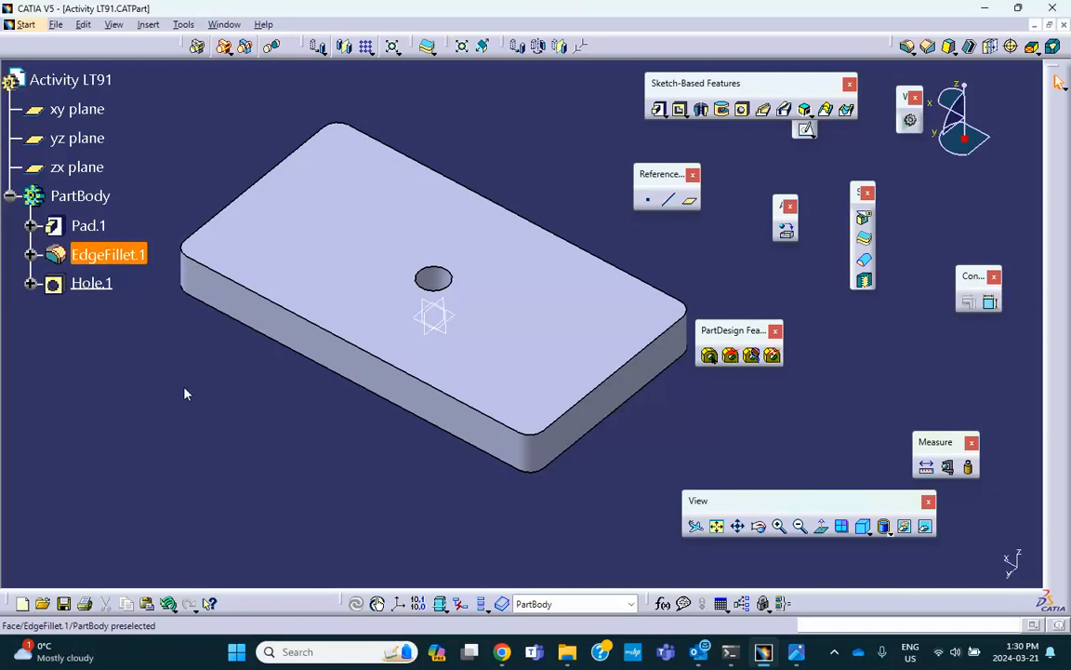
click(63, 603)
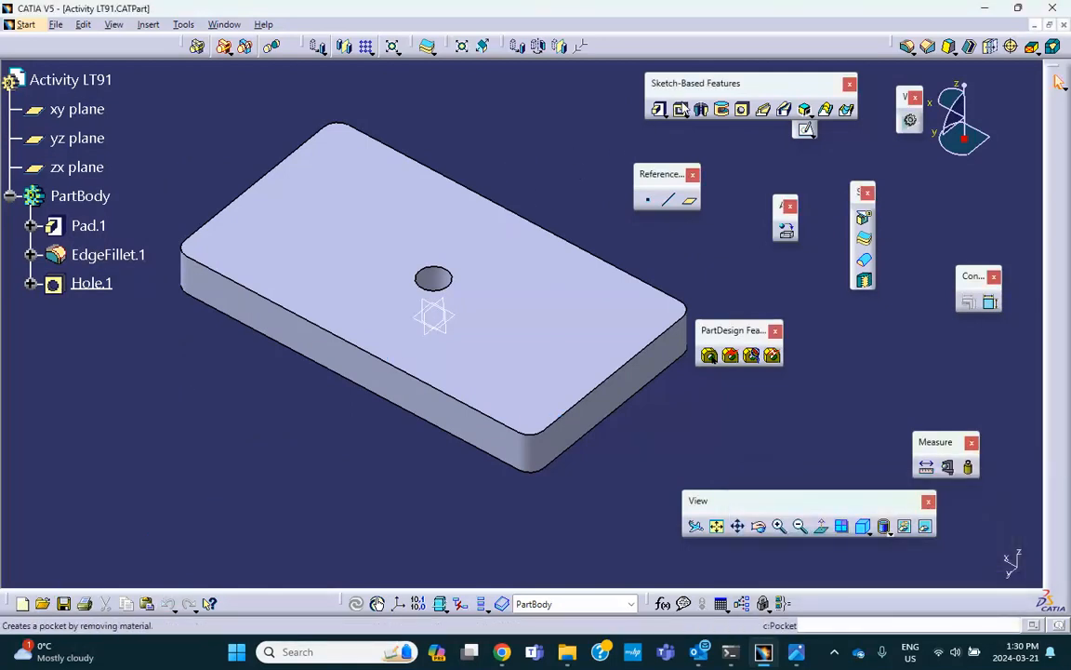
Move the Sketch-Based Features and Reference Elements toolbars away from the model, and undock the Knowledge toolbar.
drag(707, 82, 730, 92)
drag(676, 182, 782, 161)
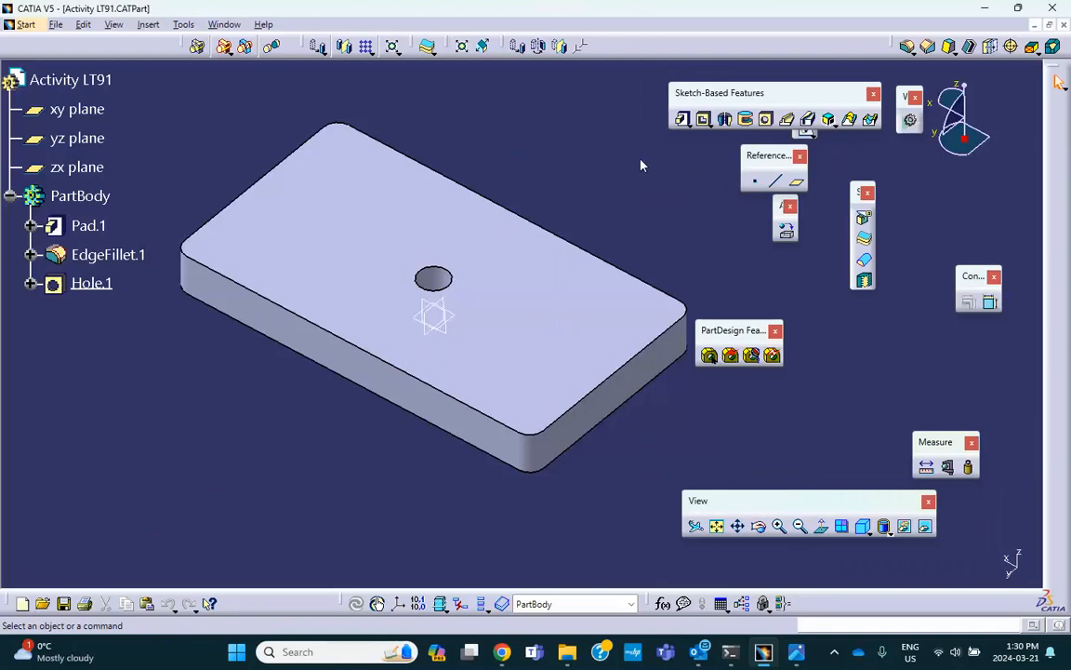
middle_drag(520, 196, 499, 169)
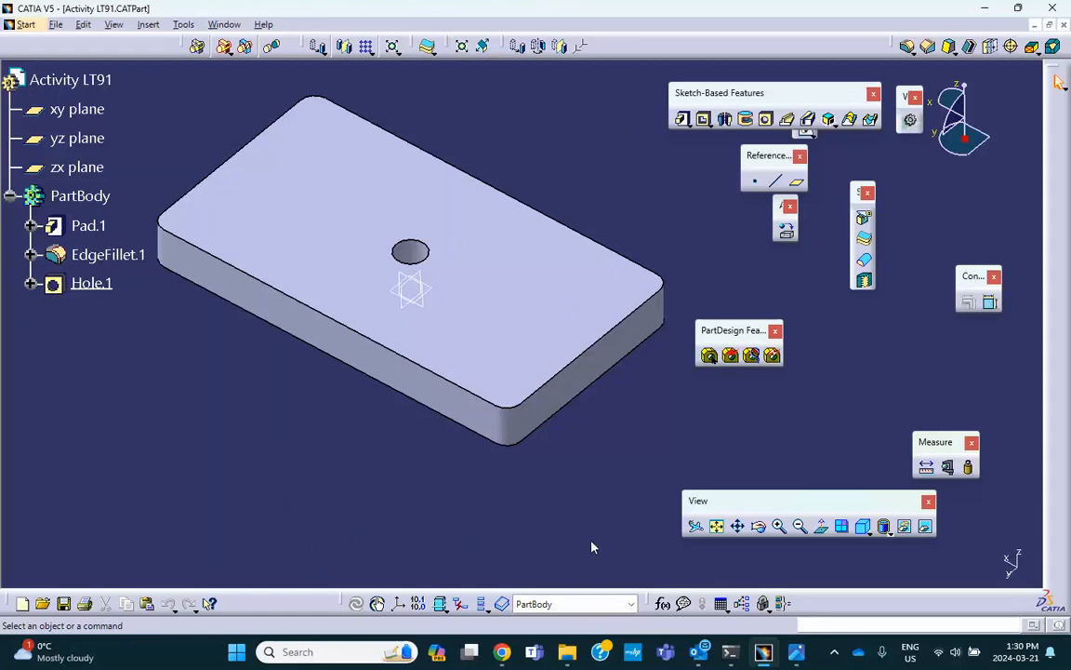
drag(651, 604, 539, 577)
Open the Formulas editor, display the whole part's parameters, and rename the plate's short-side dimension parameter as W.
click(533, 565)
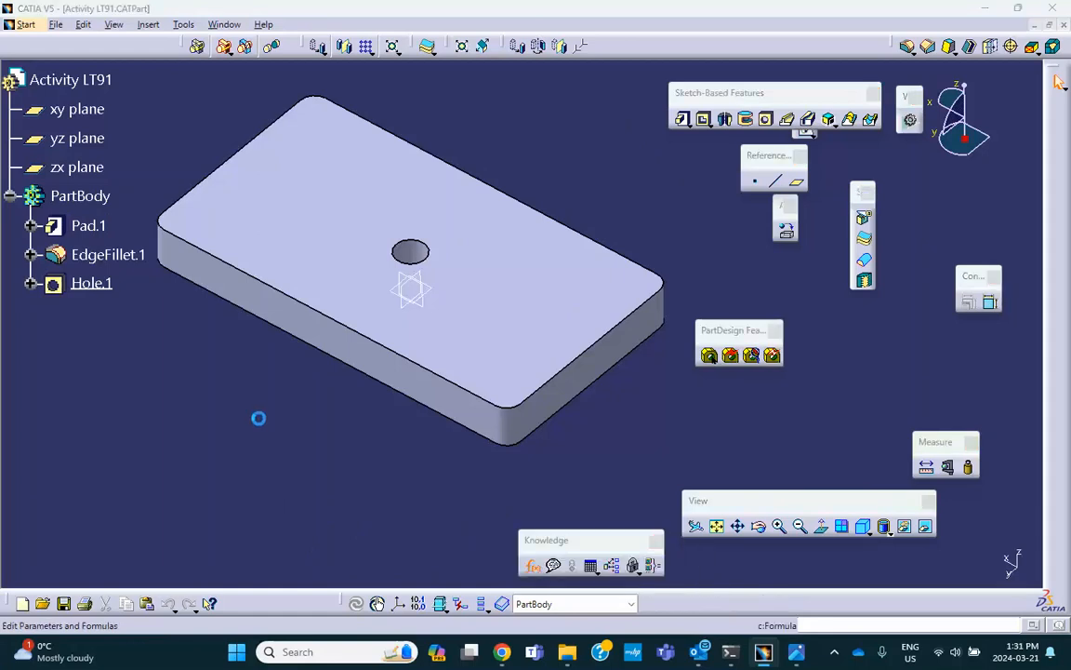
middle_drag(242, 335, 304, 346)
scroll(304, 346, up, 1)
middle_drag(304, 346, 184, 275)
click(77, 136)
middle_drag(263, 330, 301, 395)
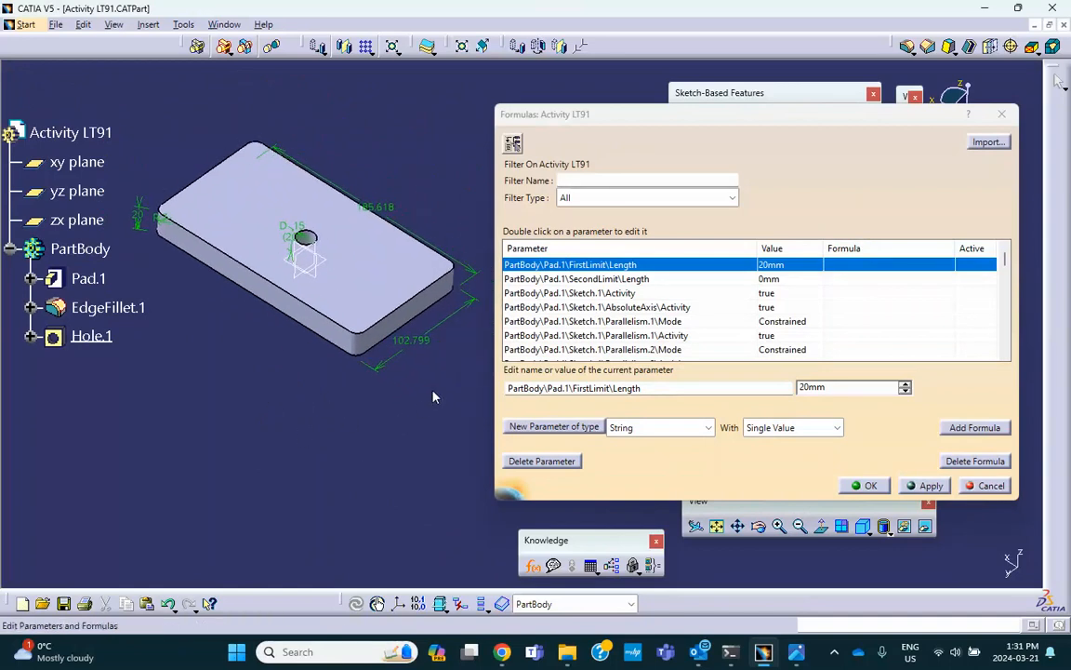
click(420, 342)
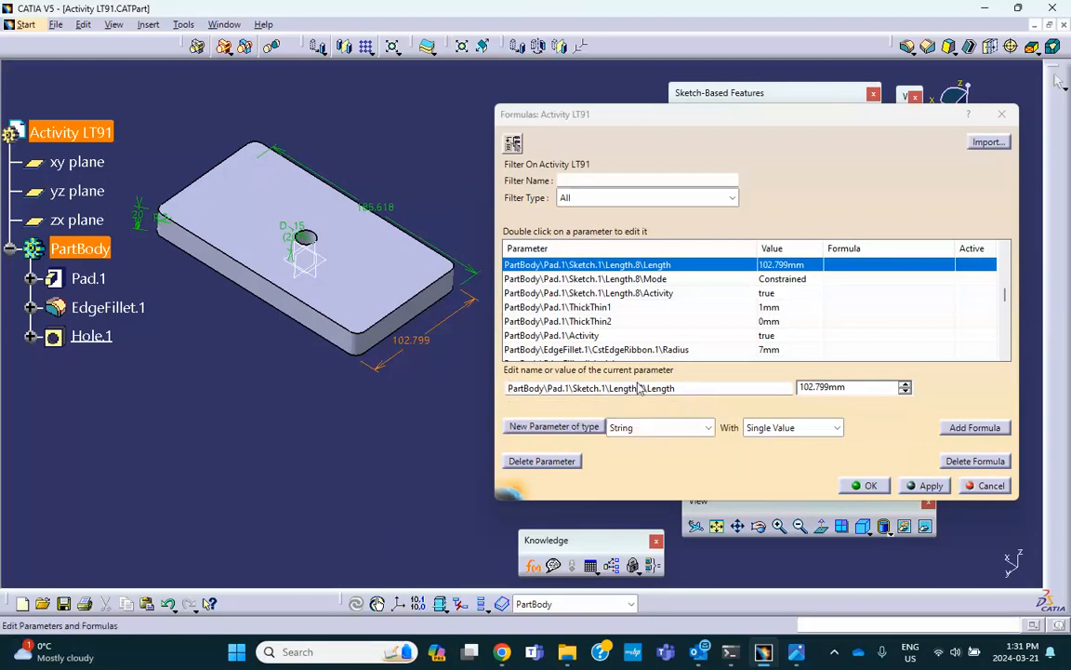
drag(679, 388, 492, 391)
text(W)
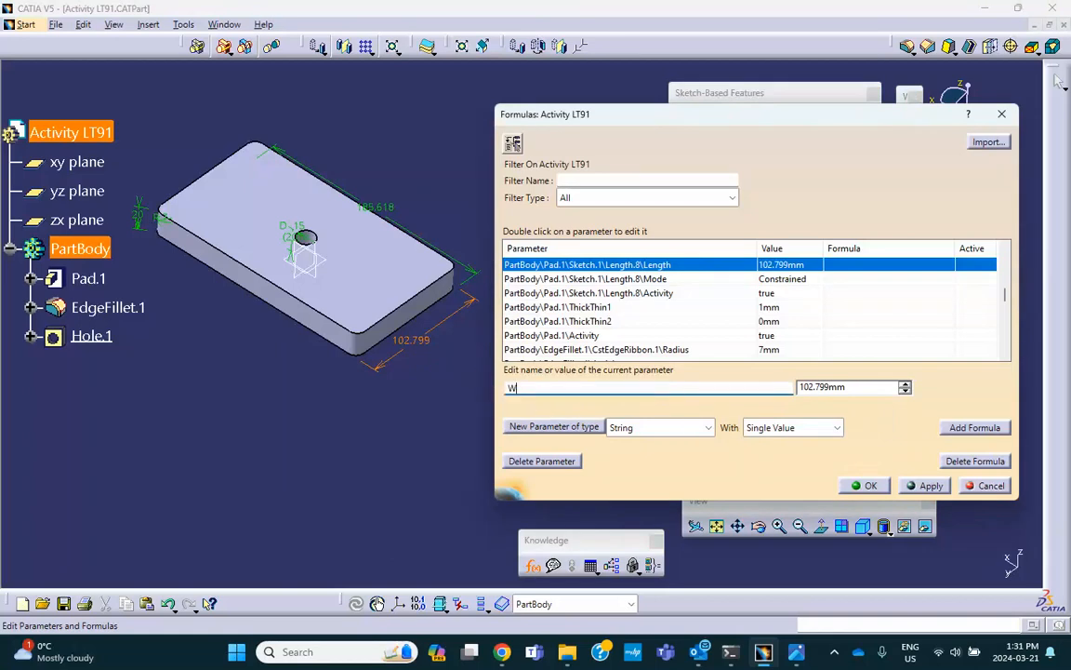
click(372, 162)
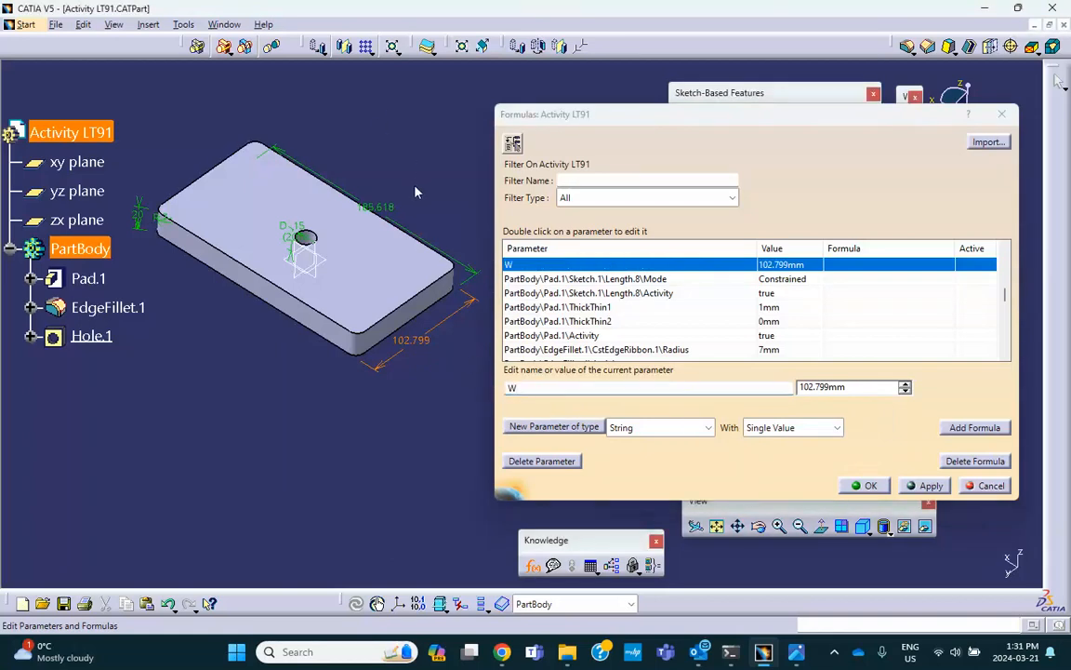
Rename the plate's long-side dimension parameter as L and apply it.
click(391, 212)
drag(678, 389, 485, 378)
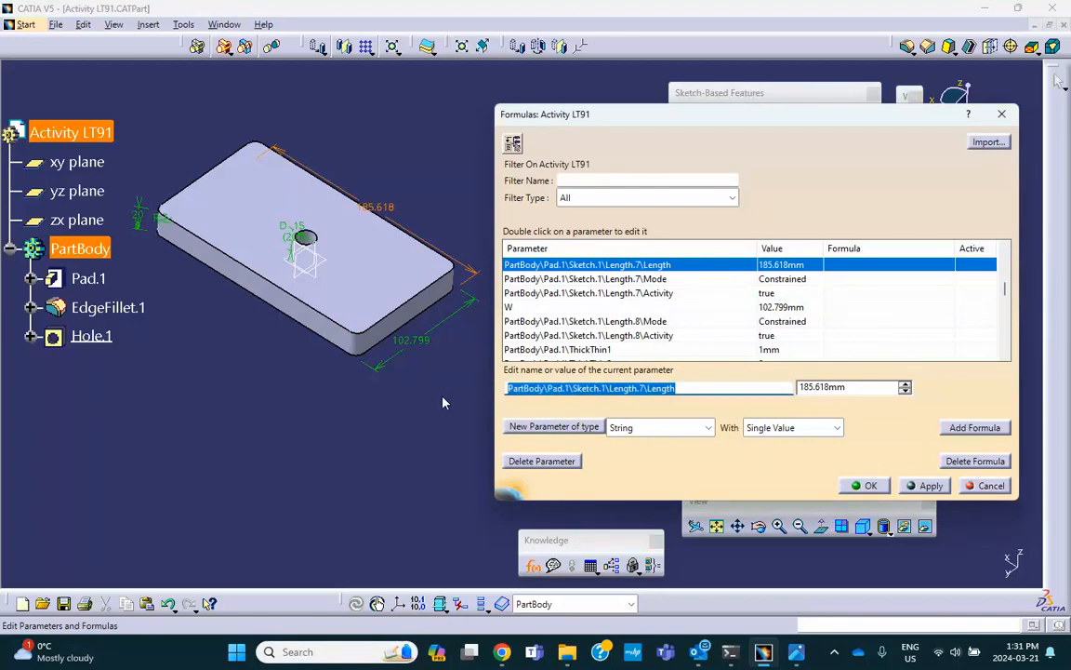
text(L)
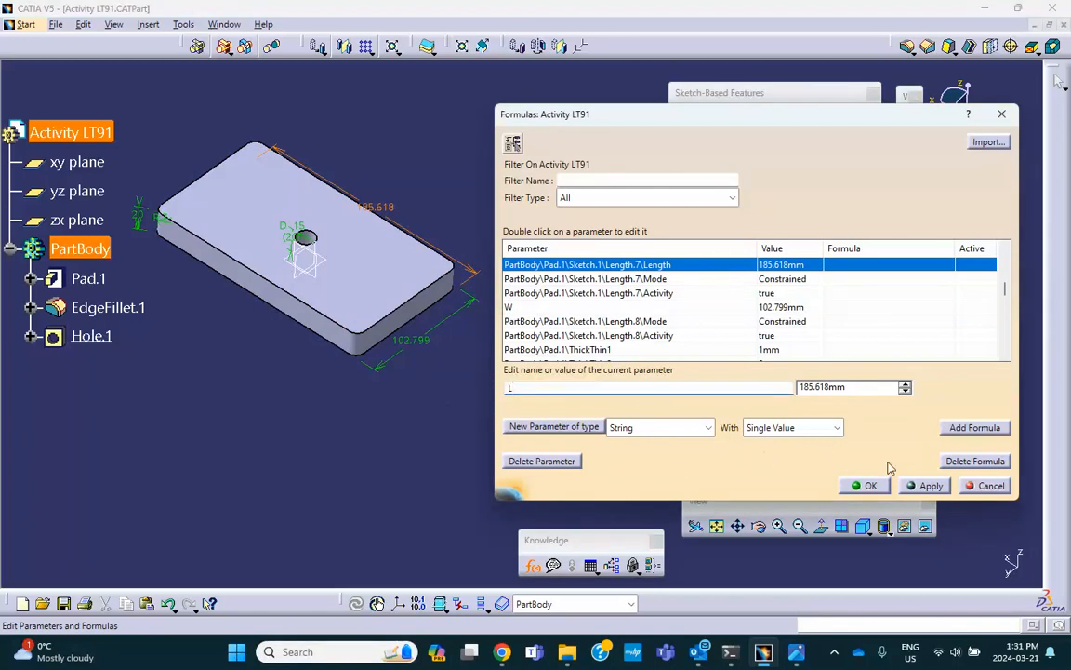
click(926, 486)
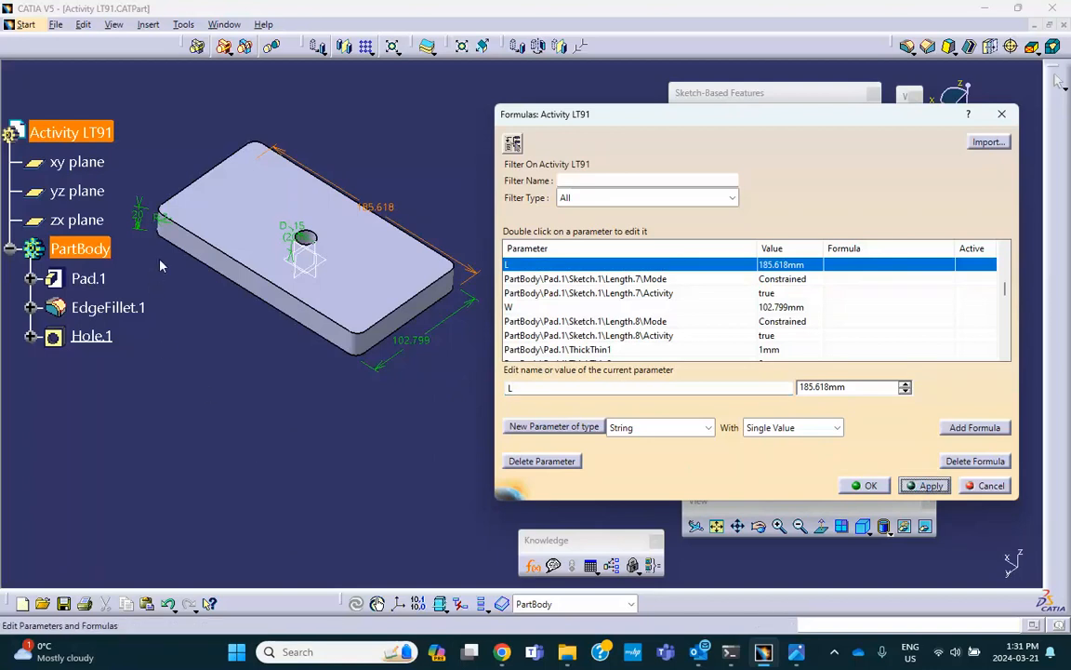
Rename the edge fillet's radius parameter as Rf and apply it.
click(172, 225)
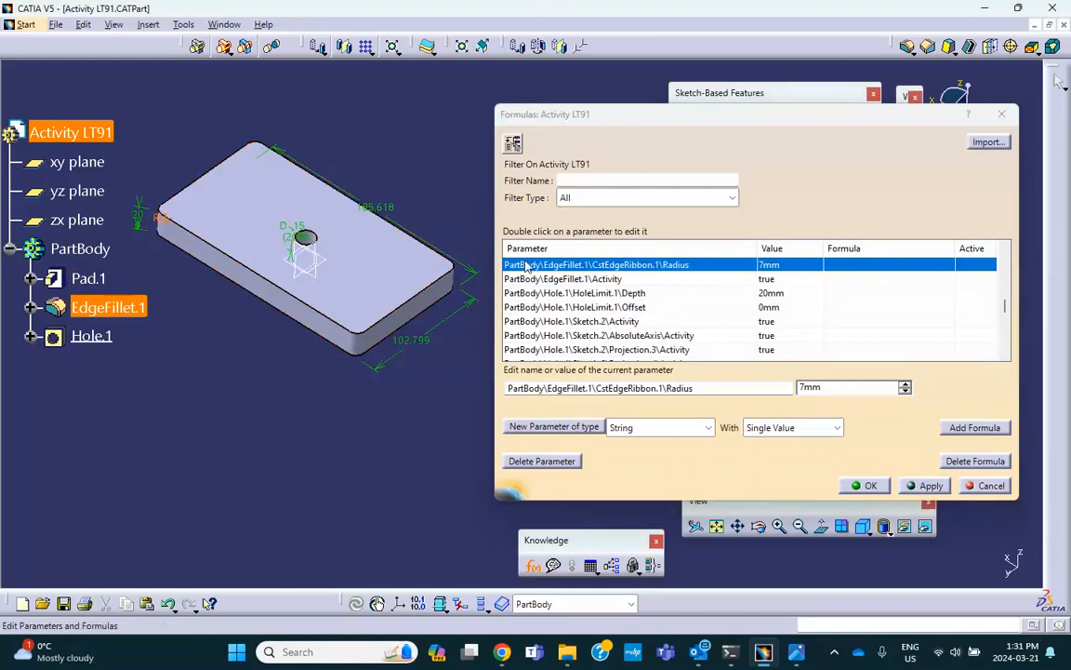
click(693, 387)
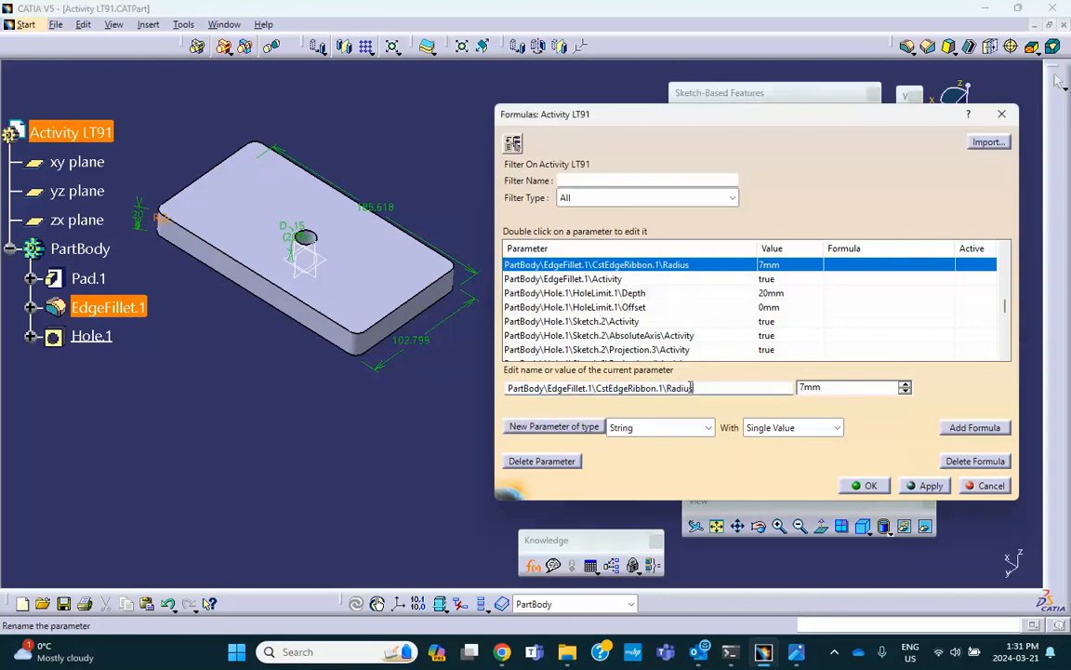
drag(693, 388, 461, 379)
text(Rf)
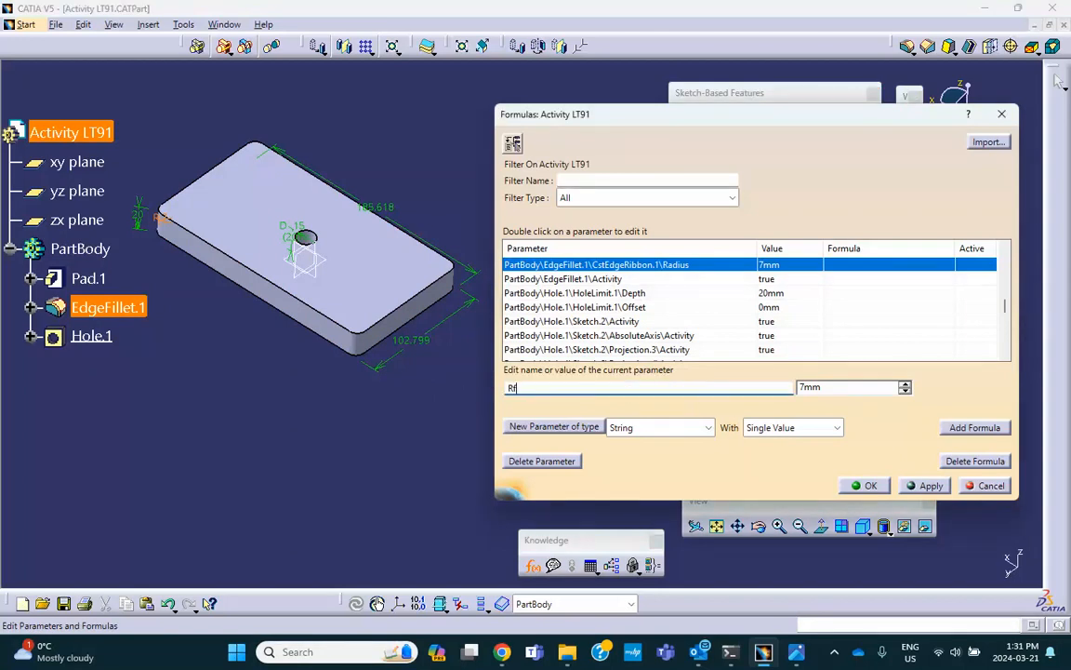
click(930, 486)
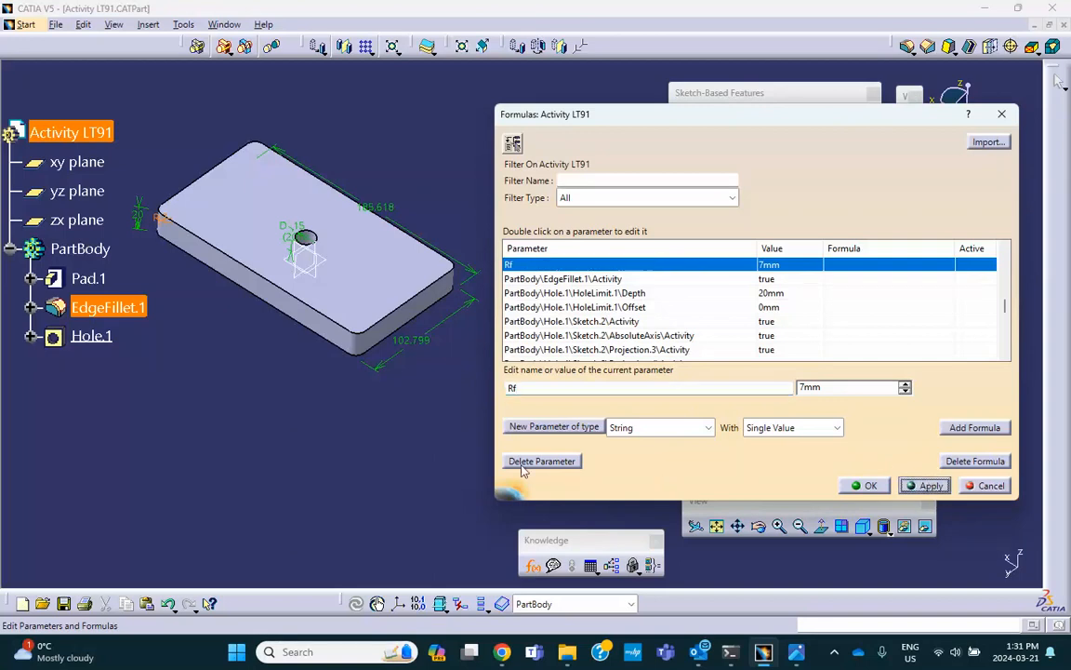
Rename the hole's diameter parameter as Df and accept the parameter names.
mouse_move(295, 230)
middle_down()
mouse_move(289, 156)
mouse_move(310, 251)
mouse_move(296, 238)
middle_up()
click(295, 229)
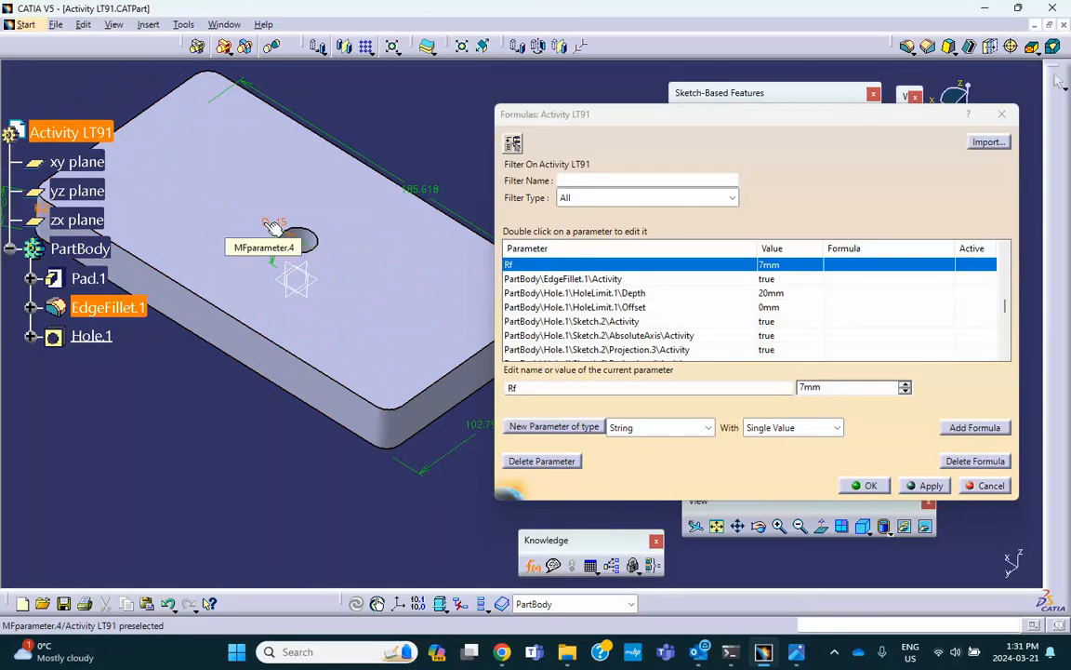
click(275, 228)
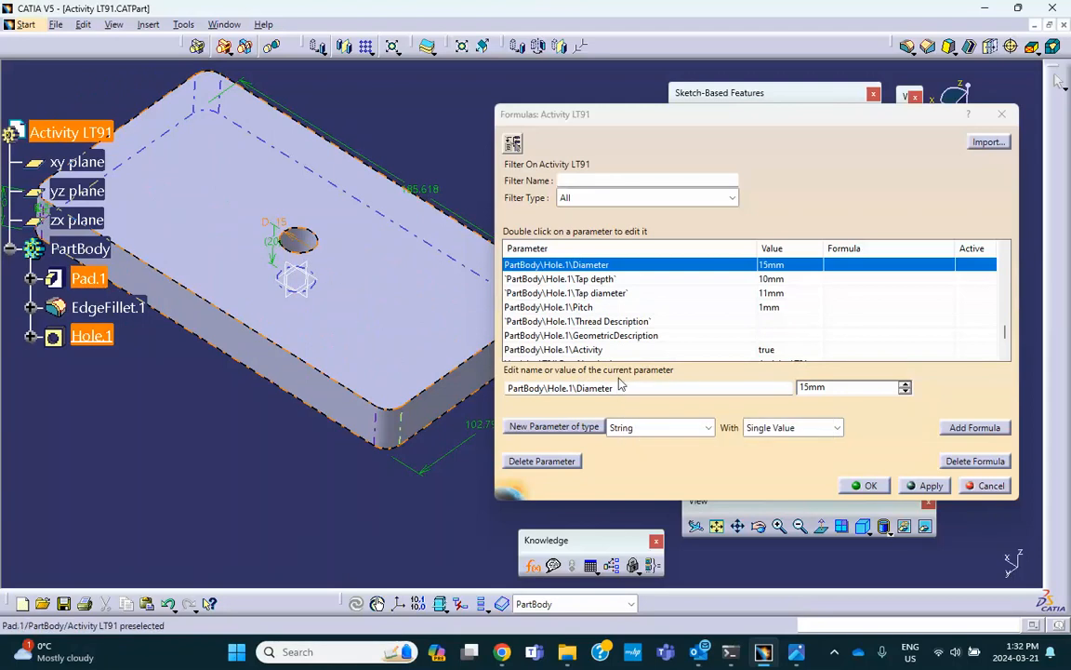
drag(614, 388, 510, 388)
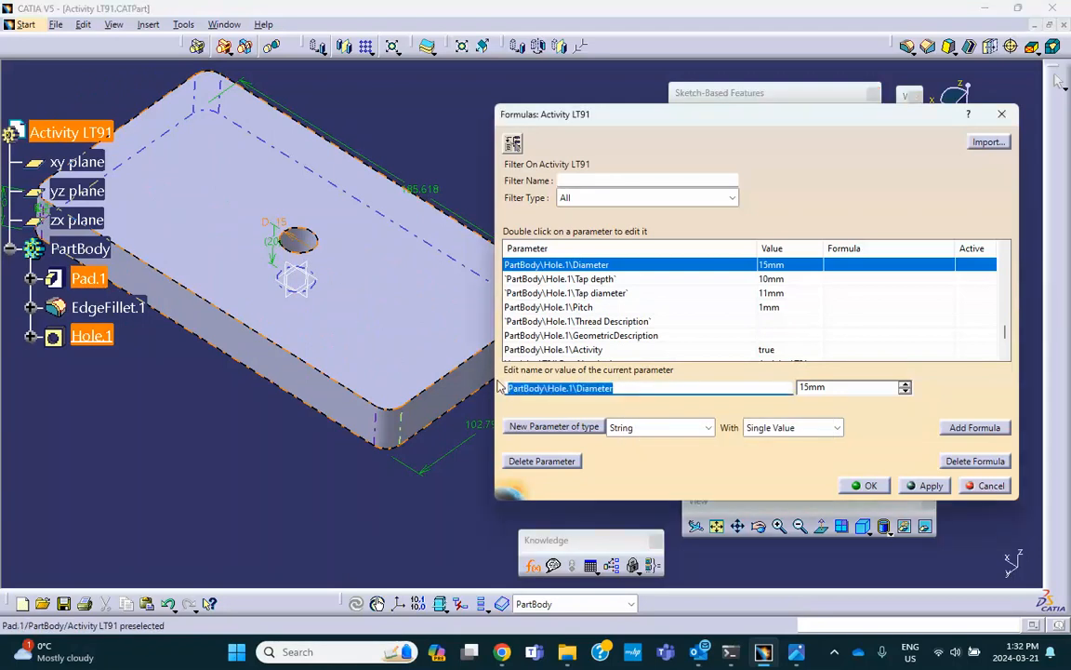
text(Df)
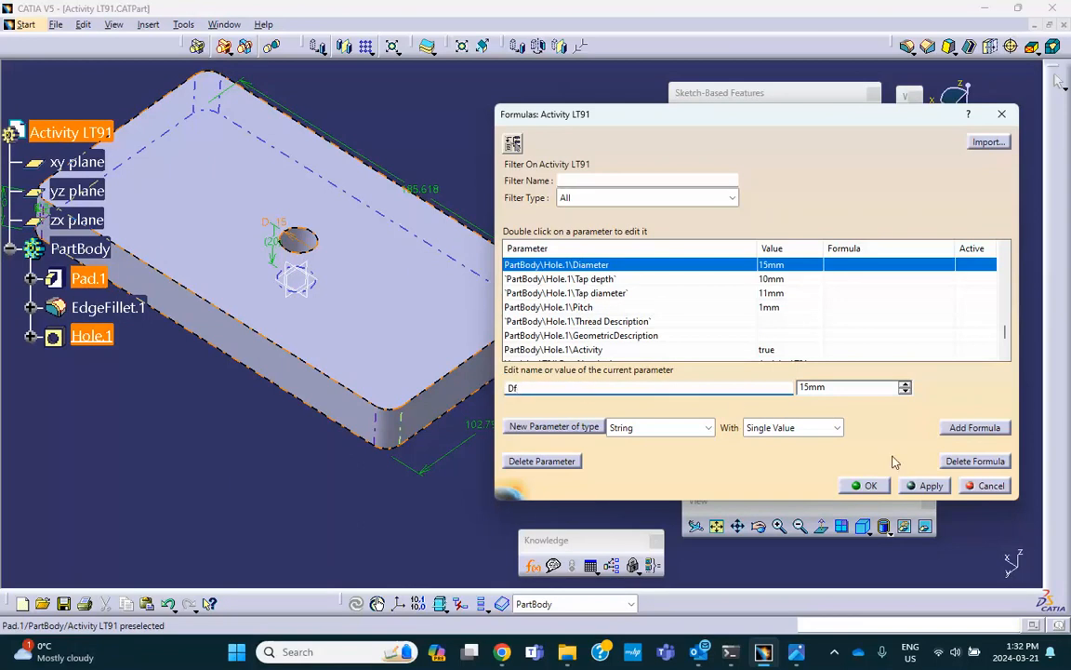
click(864, 484)
middle_drag(318, 412, 254, 401)
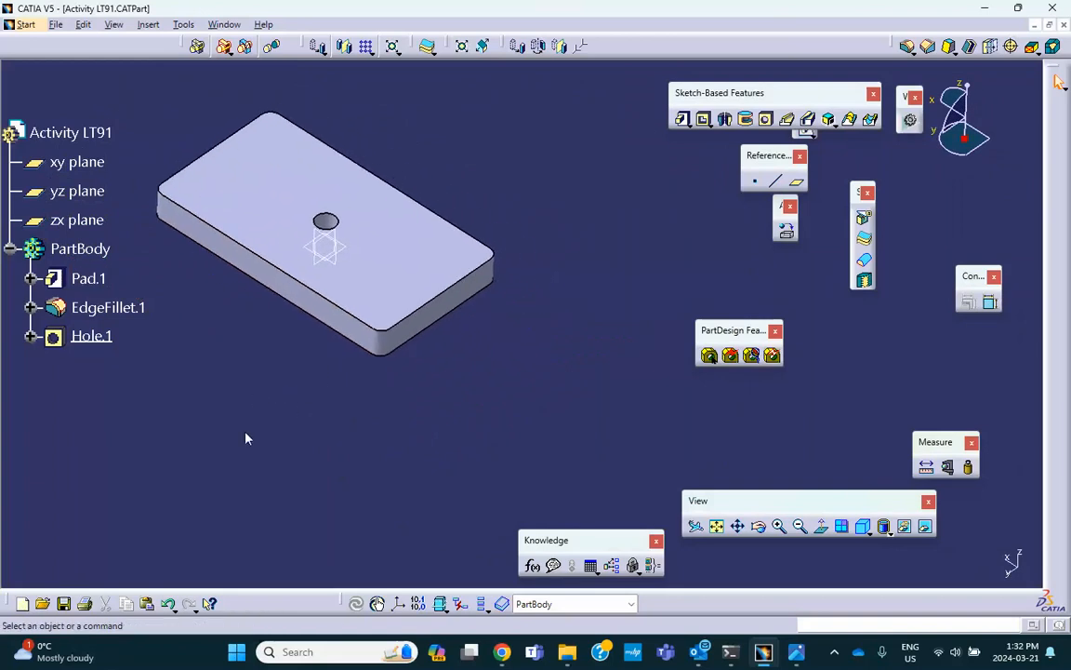
Review only the renamed parameters in the Formulas editor, then close it.
click(533, 566)
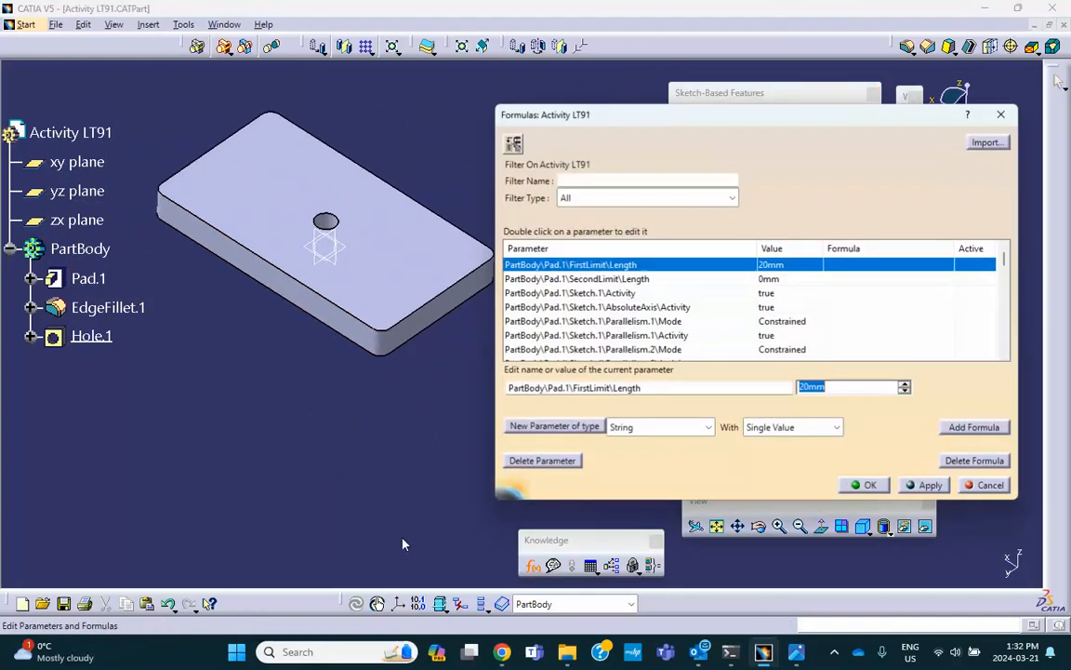
click(586, 198)
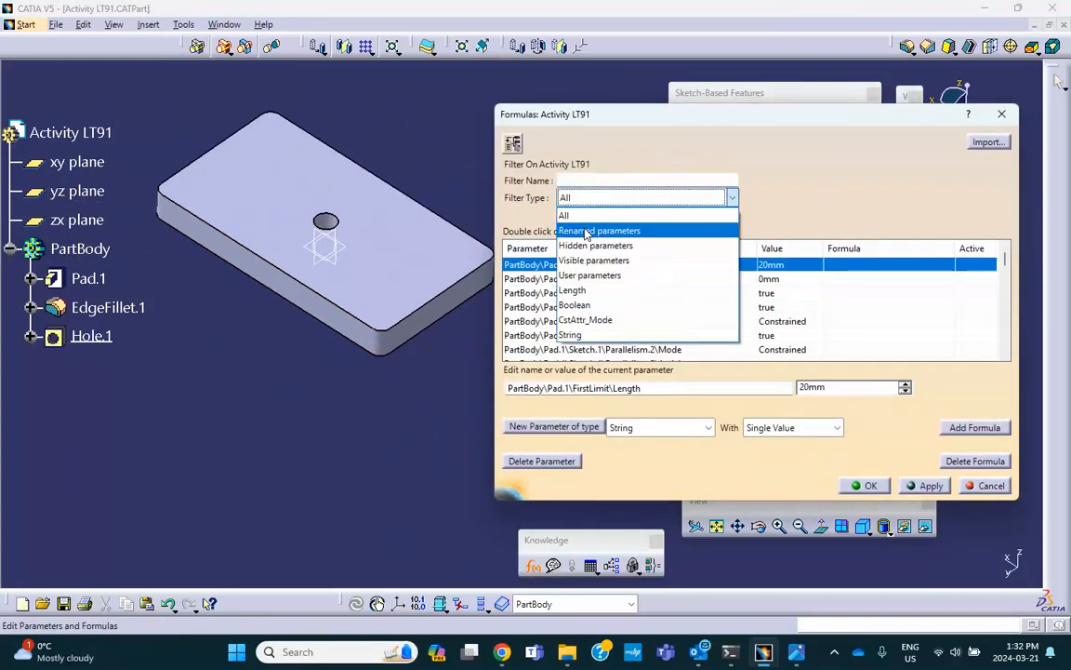
click(599, 230)
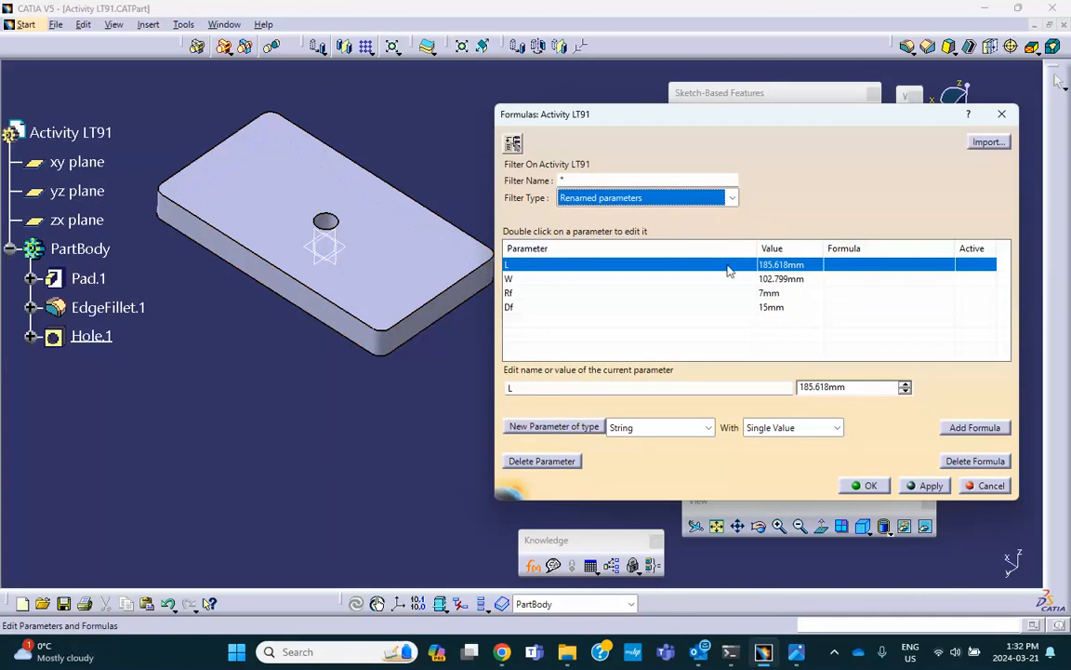
drag(686, 118, 714, 106)
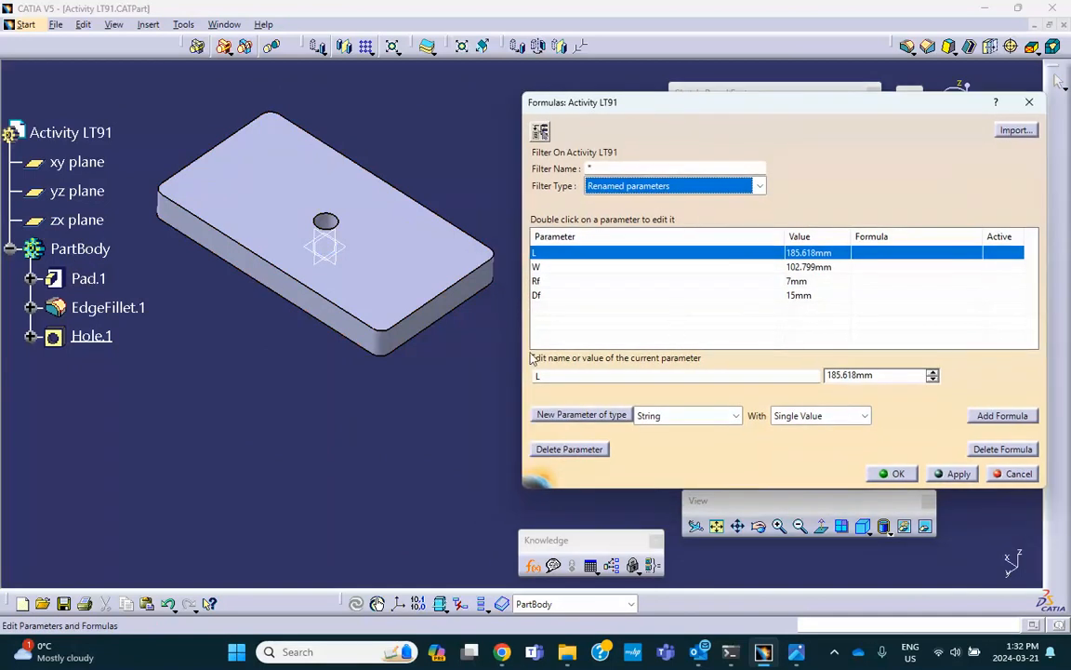
click(896, 474)
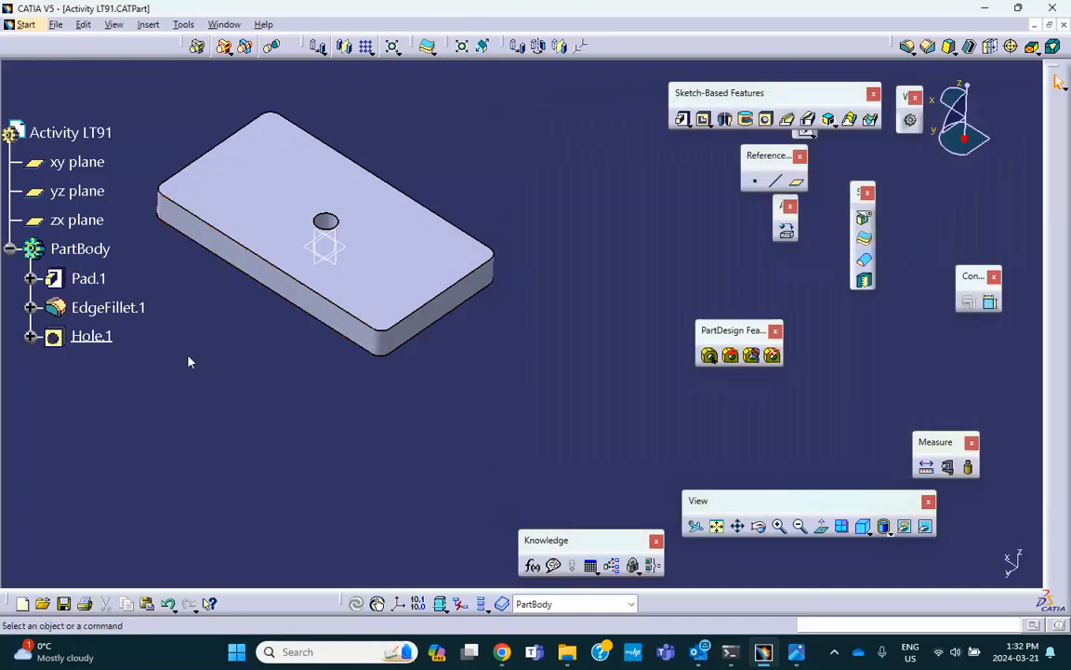
Switch to the Knowledgeware workbench that provides the Rule command.
click(26, 26)
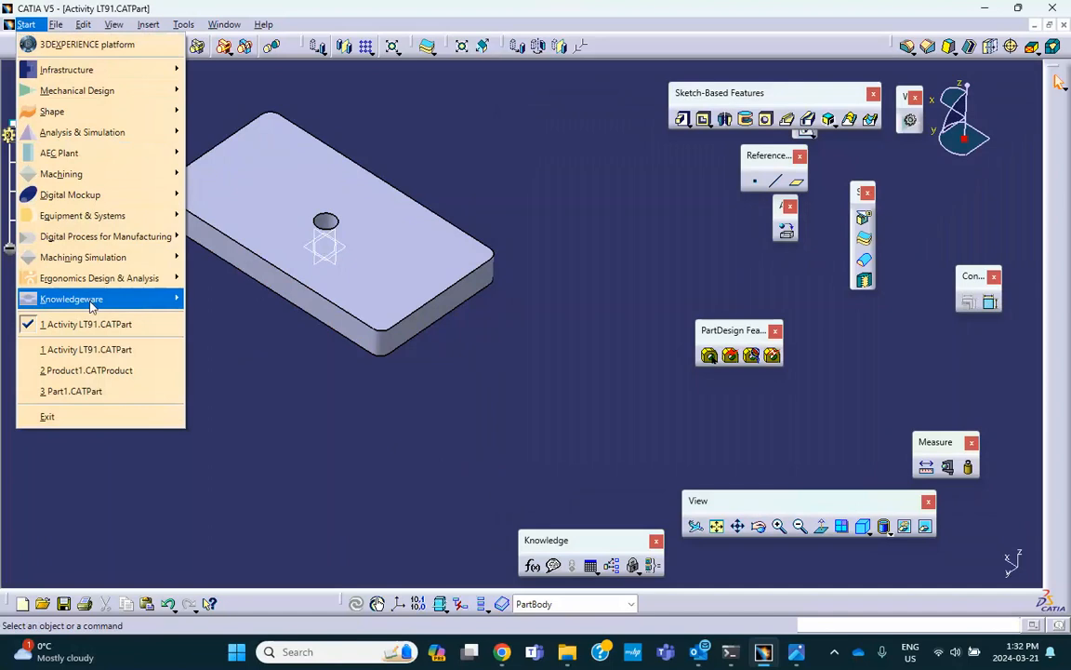
mouse_move(92, 305)
click(243, 299)
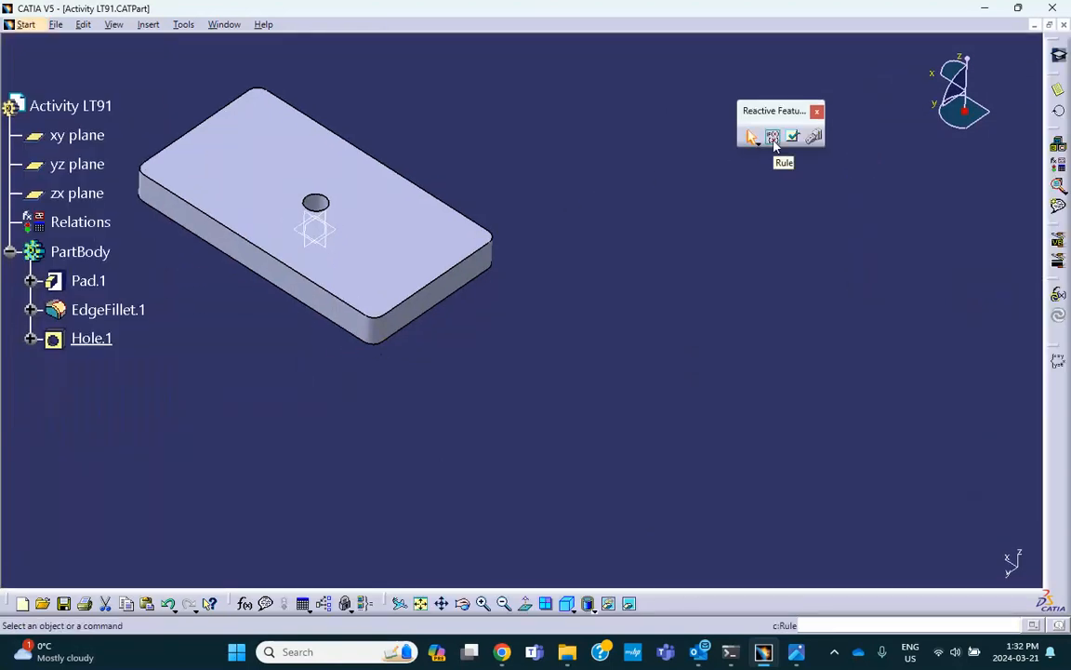
Create a new rule named LT91_Rule.1 in the part's relations.
click(773, 138)
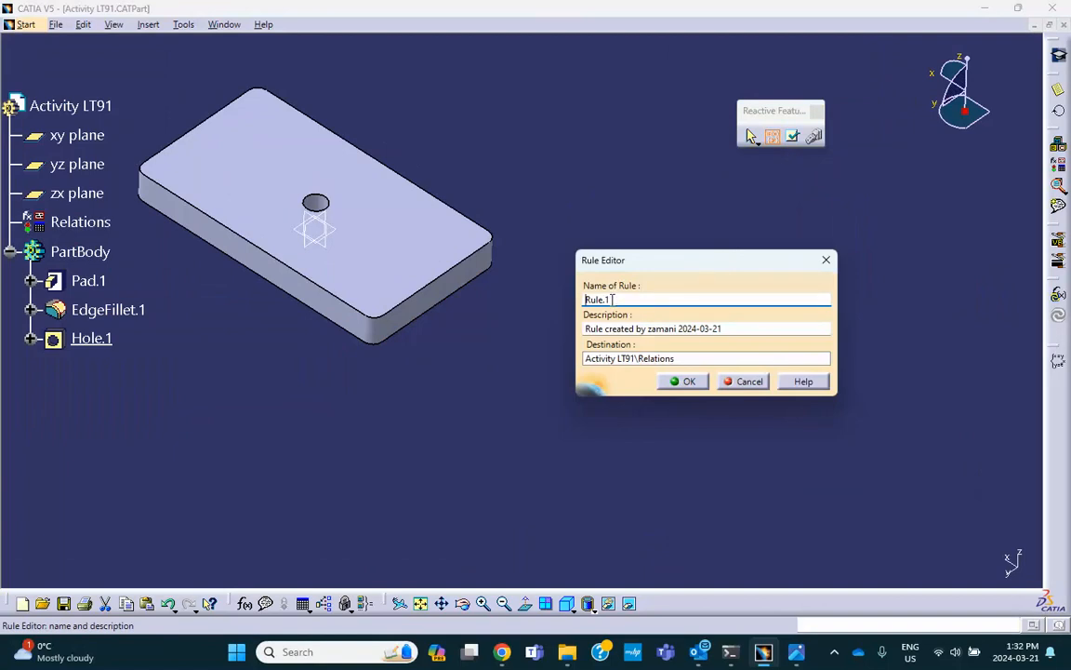
drag(612, 299, 574, 275)
click(600, 300)
text(LT91_)
click(687, 382)
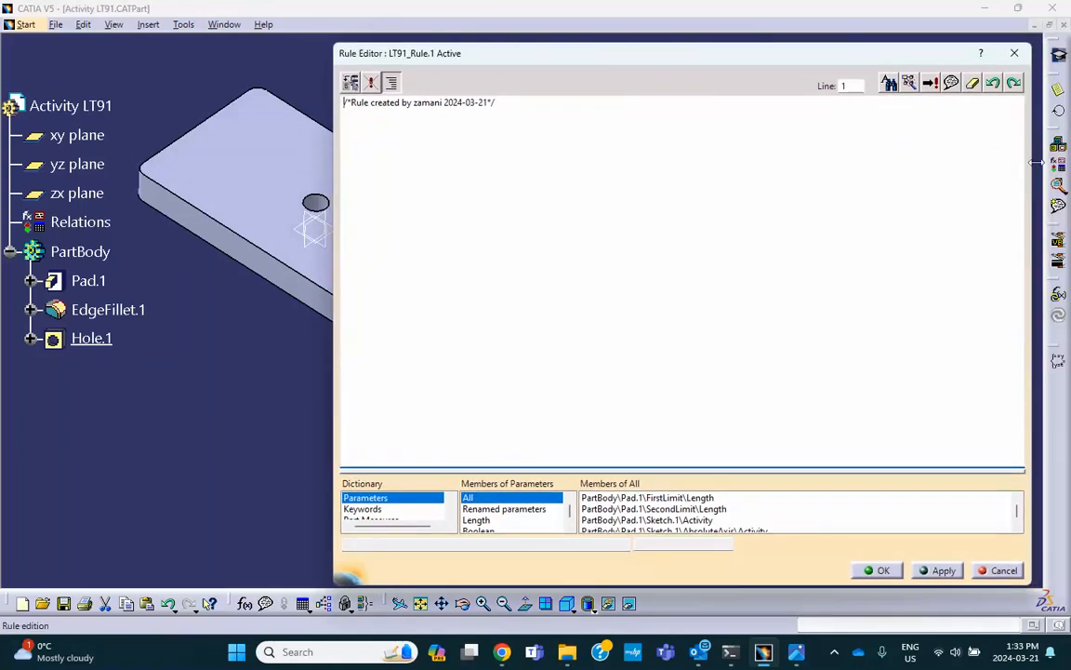
Narrow the Rule Editor, place it clear of the model, enlarge its dictionary area and list the renamed parameters.
drag(1035, 163, 827, 165)
drag(631, 65, 821, 61)
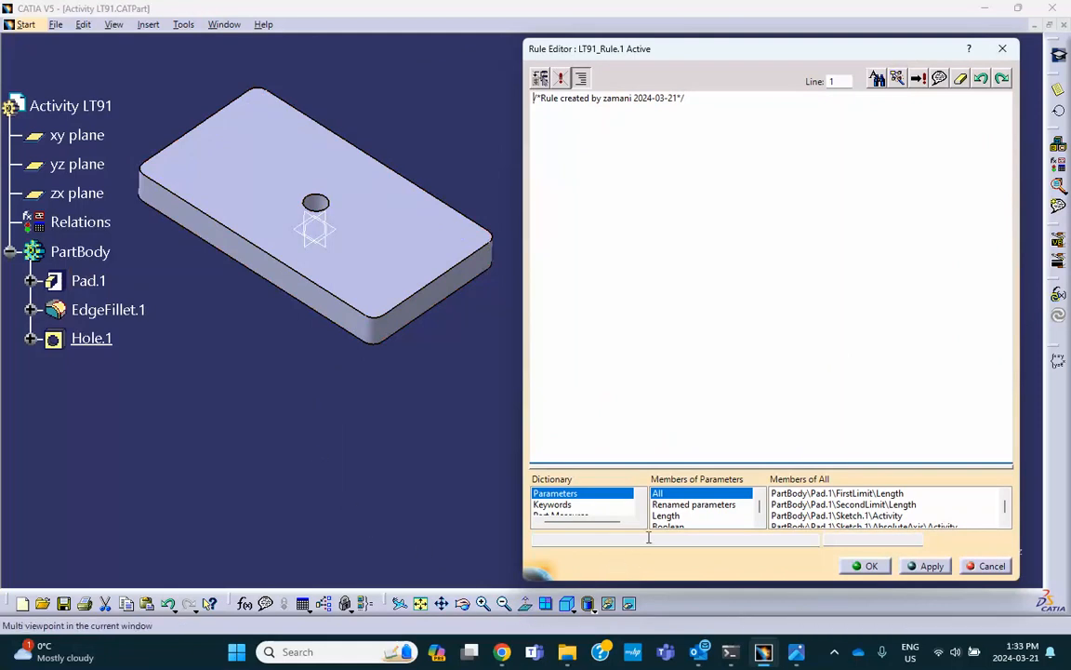
drag(675, 462, 679, 420)
click(673, 462)
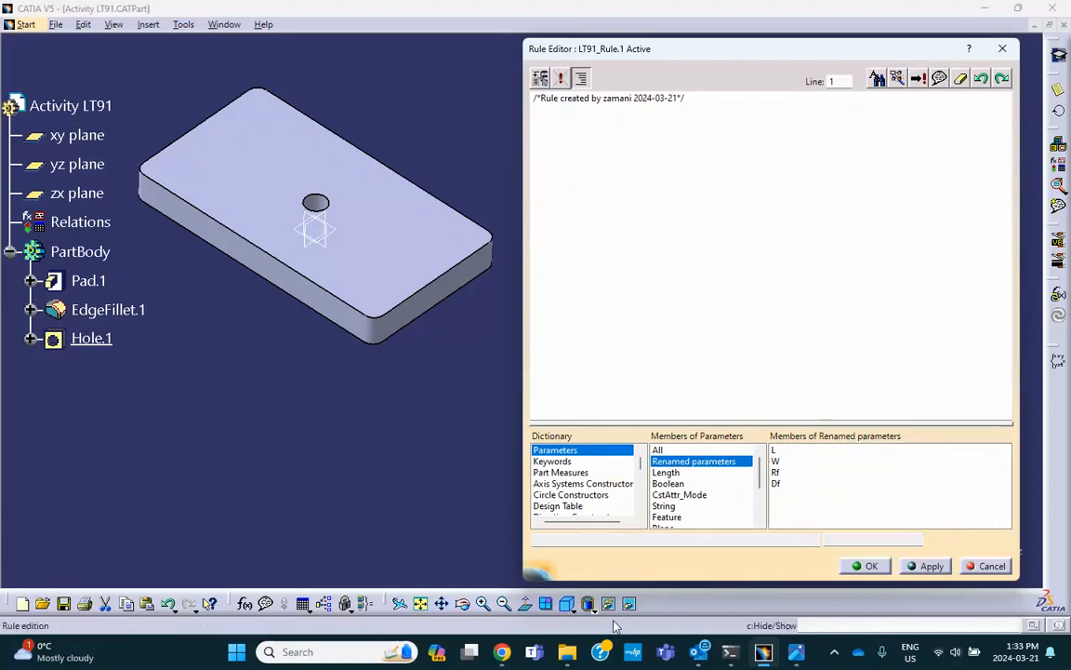
Consult the LT91.png reference image and begin the rule body below the comment with "if (".
click(796, 651)
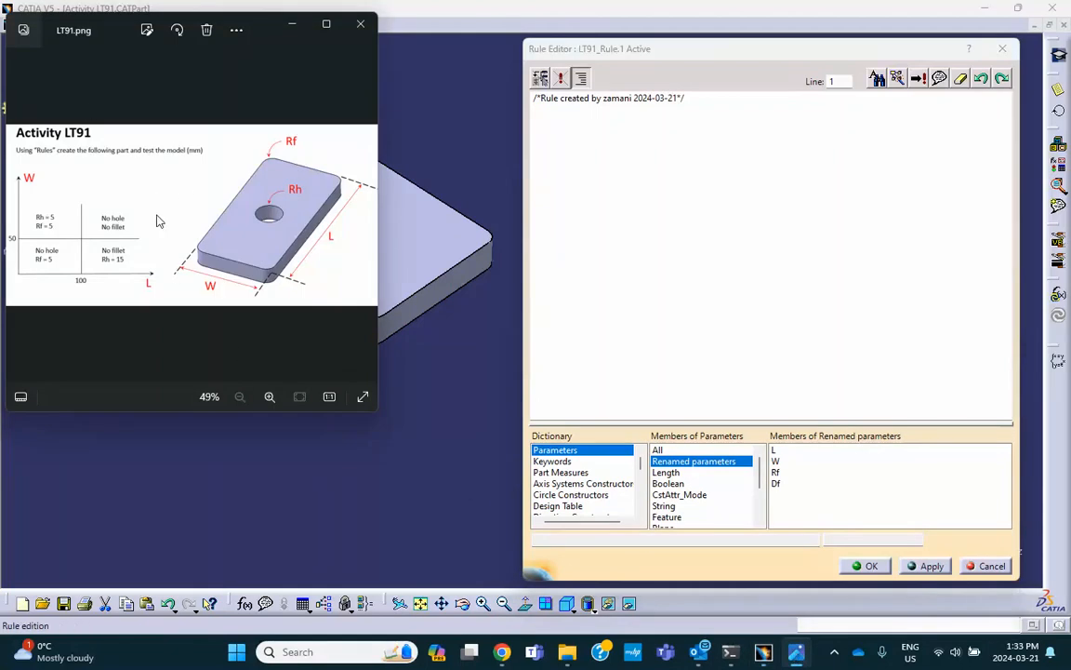
click(690, 98)
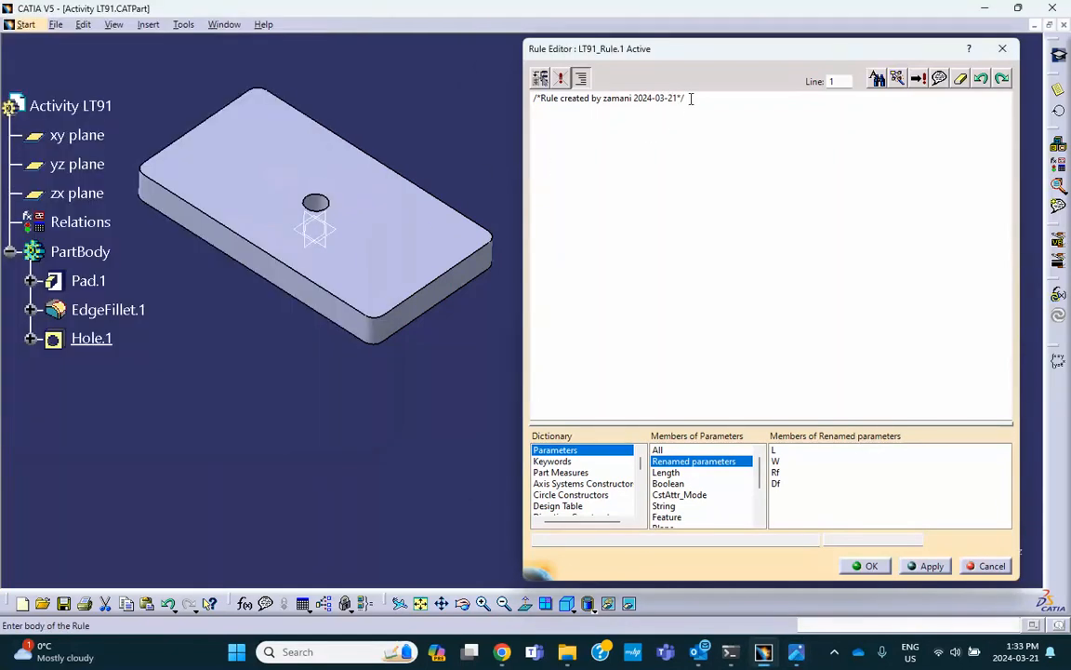
click(697, 97)
key(Return)
key(Return)
text(if ()
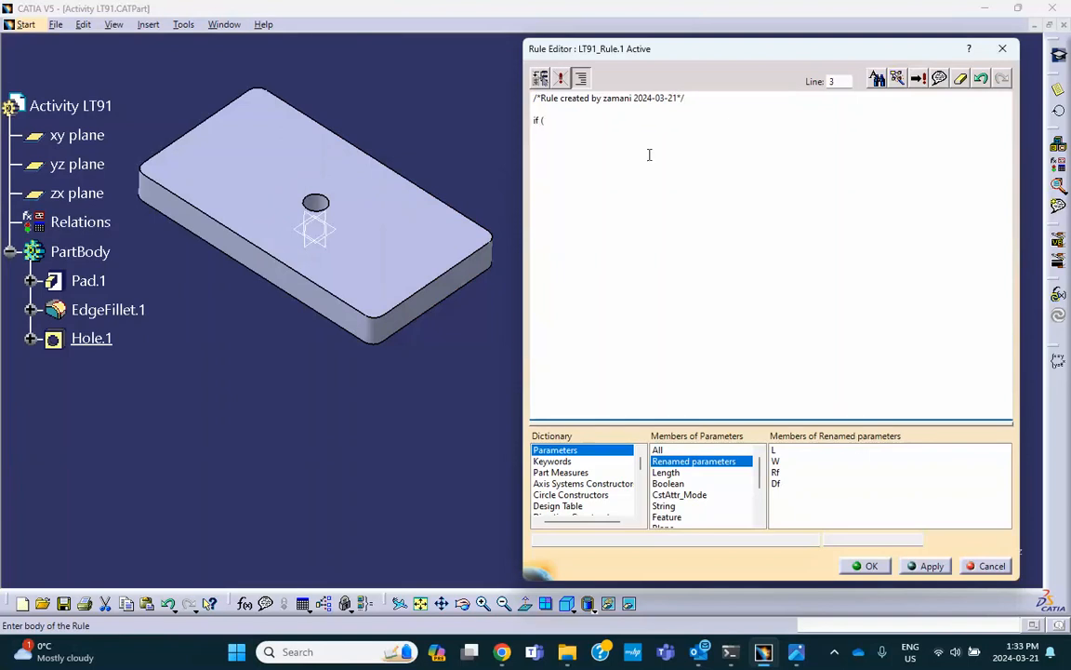
Check the LT91.png reference image and complete the first rule condition as "if (W<50mm and L<100mm)", followed by an opening brace.
click(796, 651)
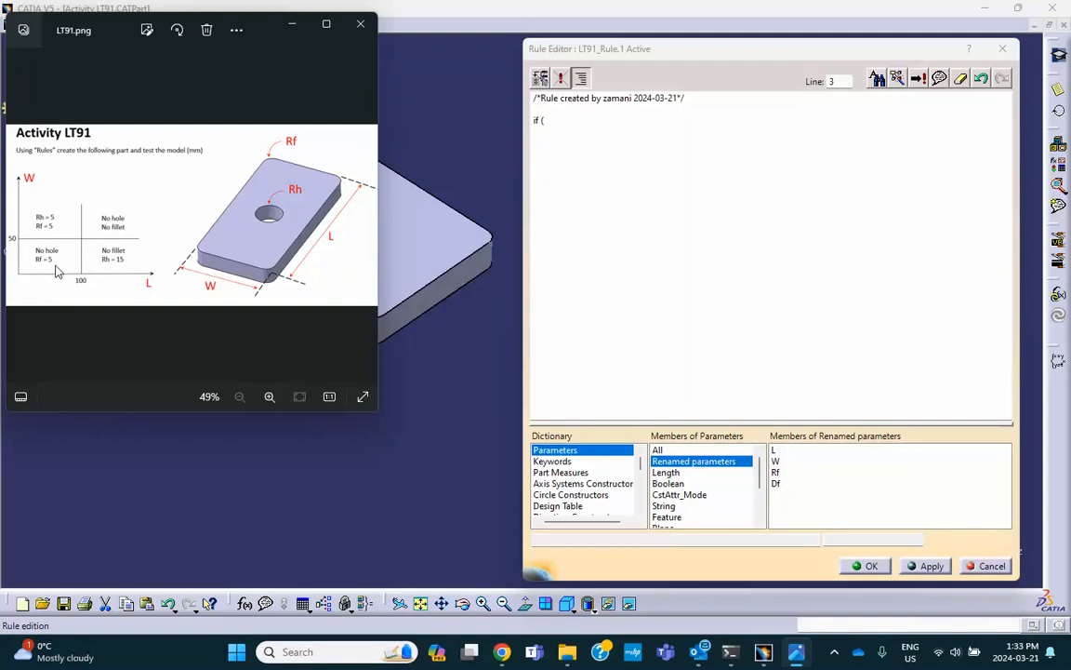
click(538, 120)
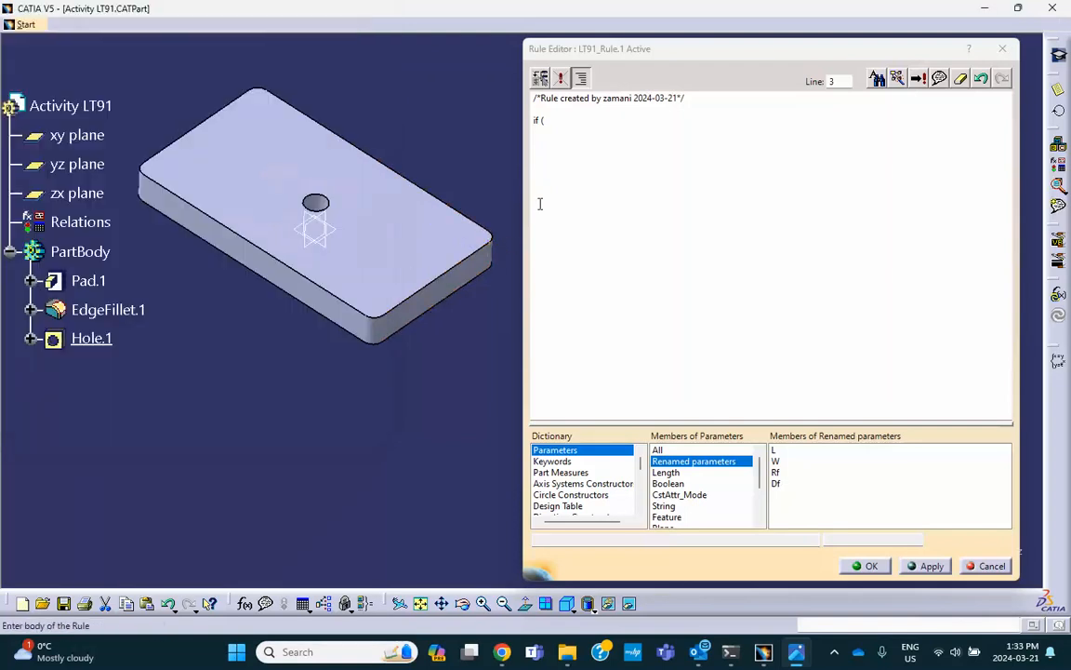
click(562, 119)
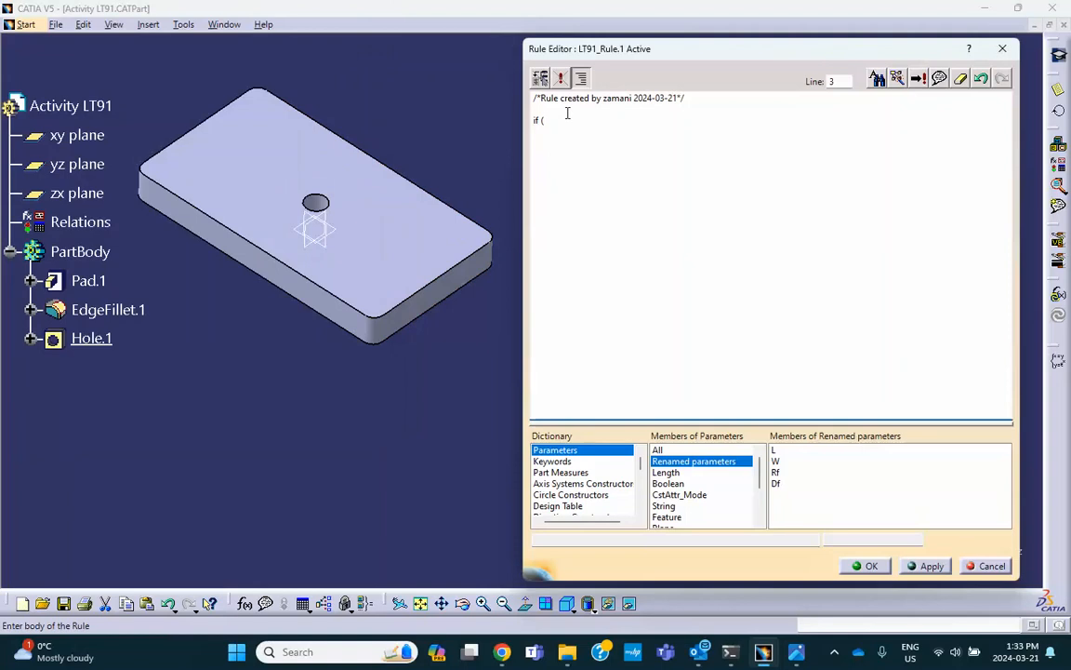
text(W)
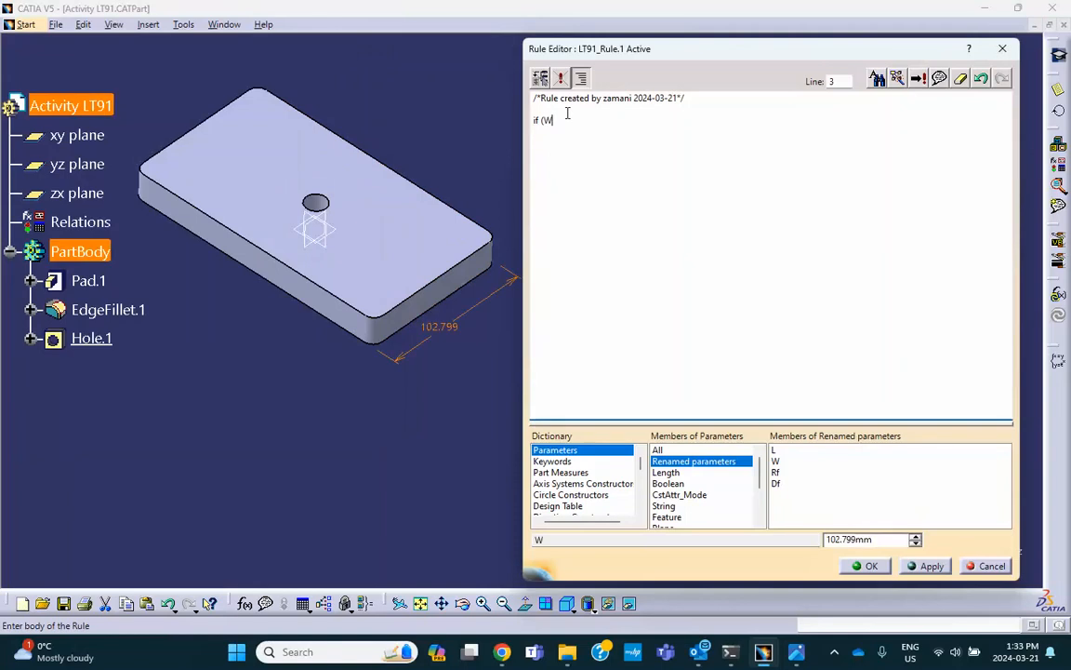
text(<50mm and L>)
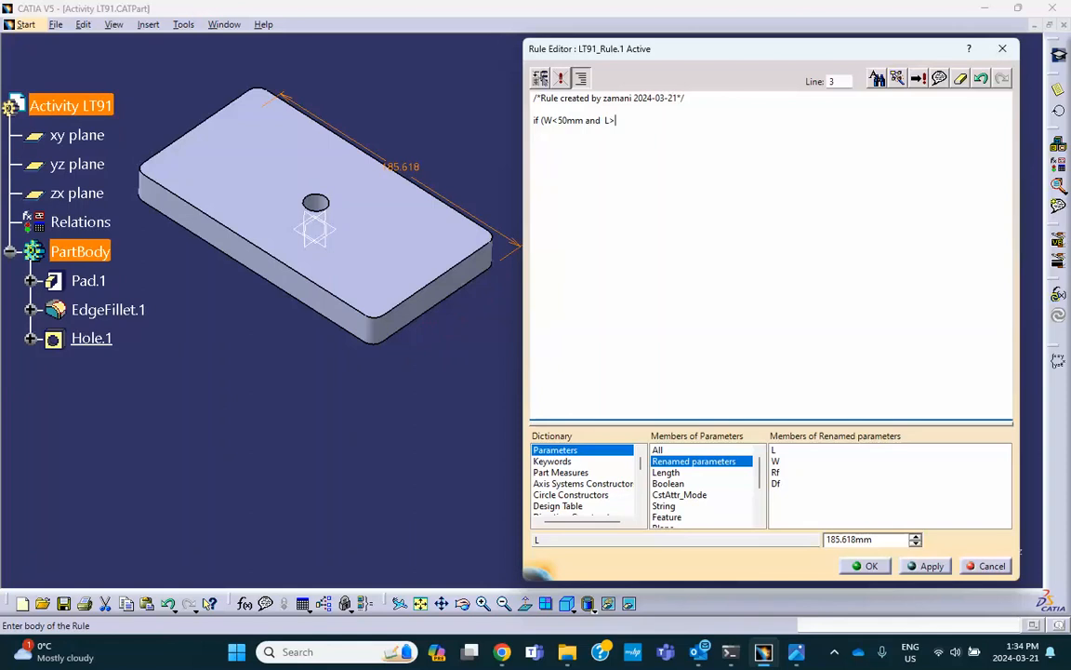
text(1)
text(100)
text(mm))
key(Return)
text({)
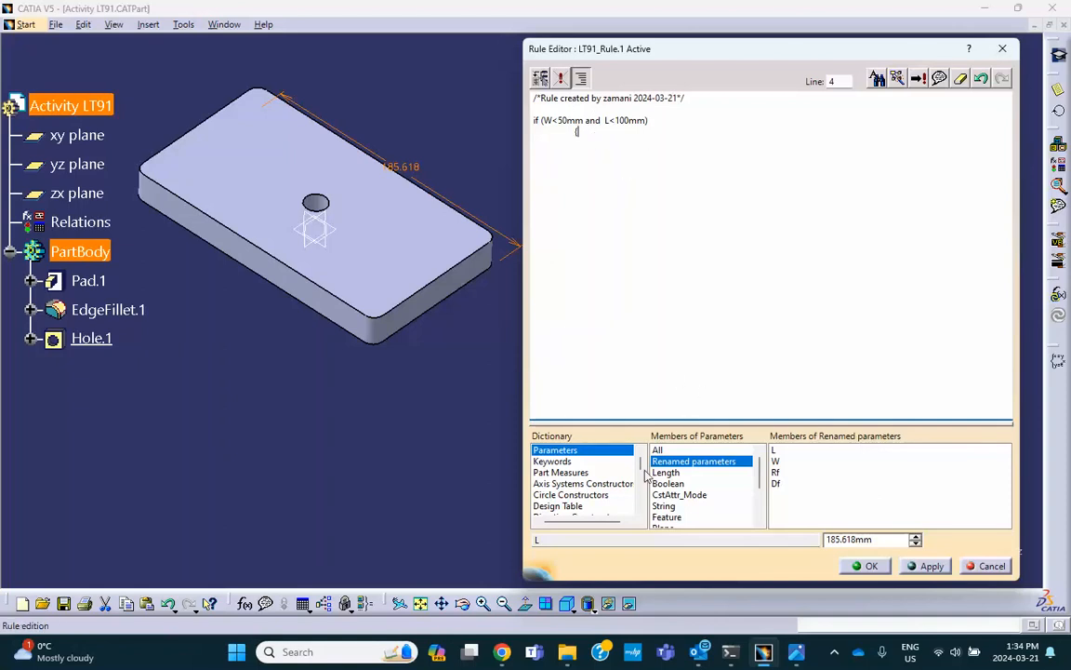
Insert the hole's parameter PartBody\Hole.1\Activity from the dictionary into the first block and give it the value false.
click(97, 340)
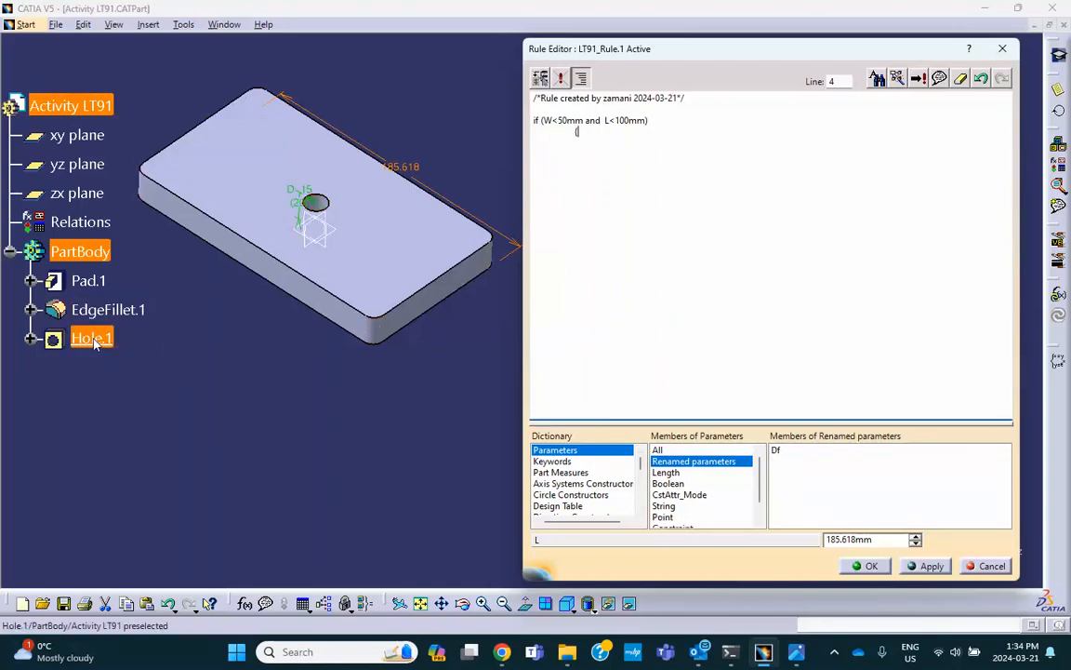
click(662, 451)
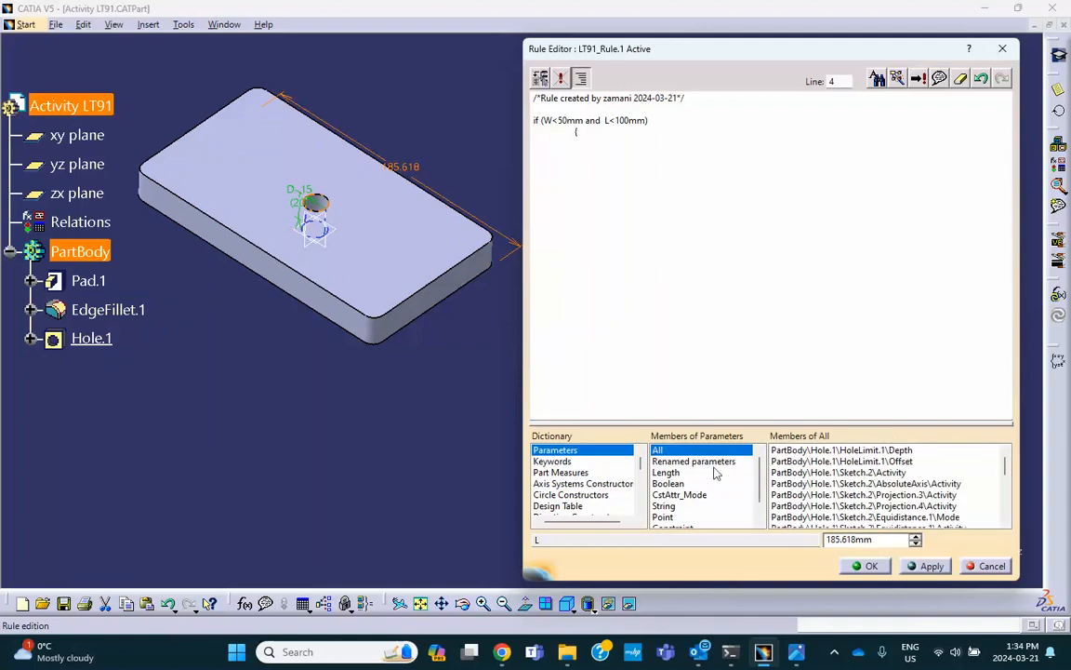
scroll(817, 486, down, 10)
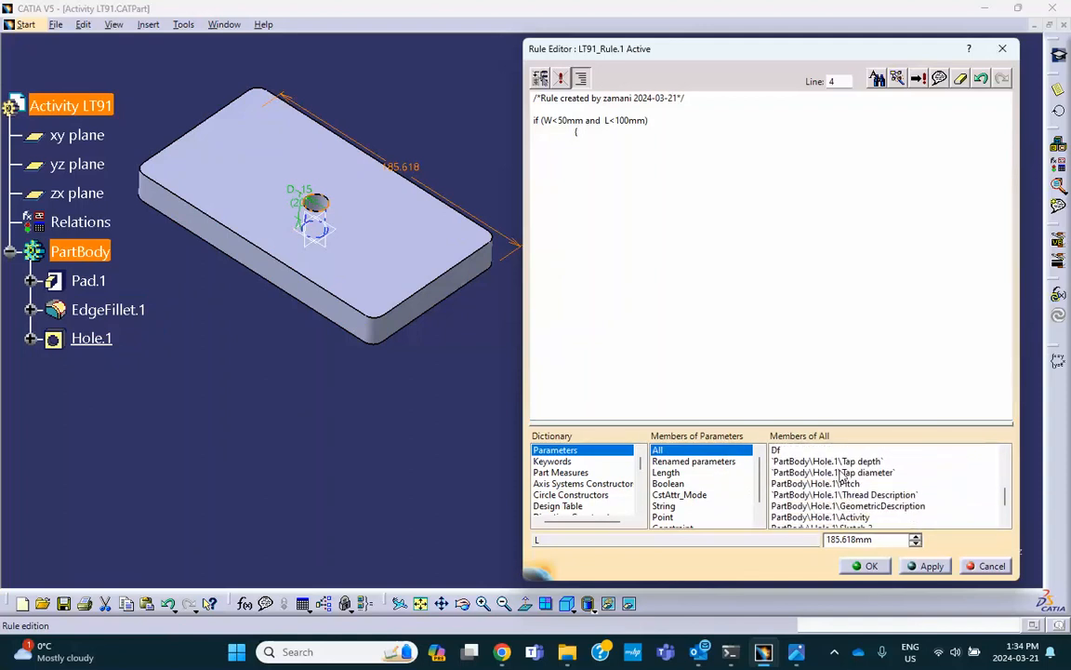
scroll(841, 476, down, 1)
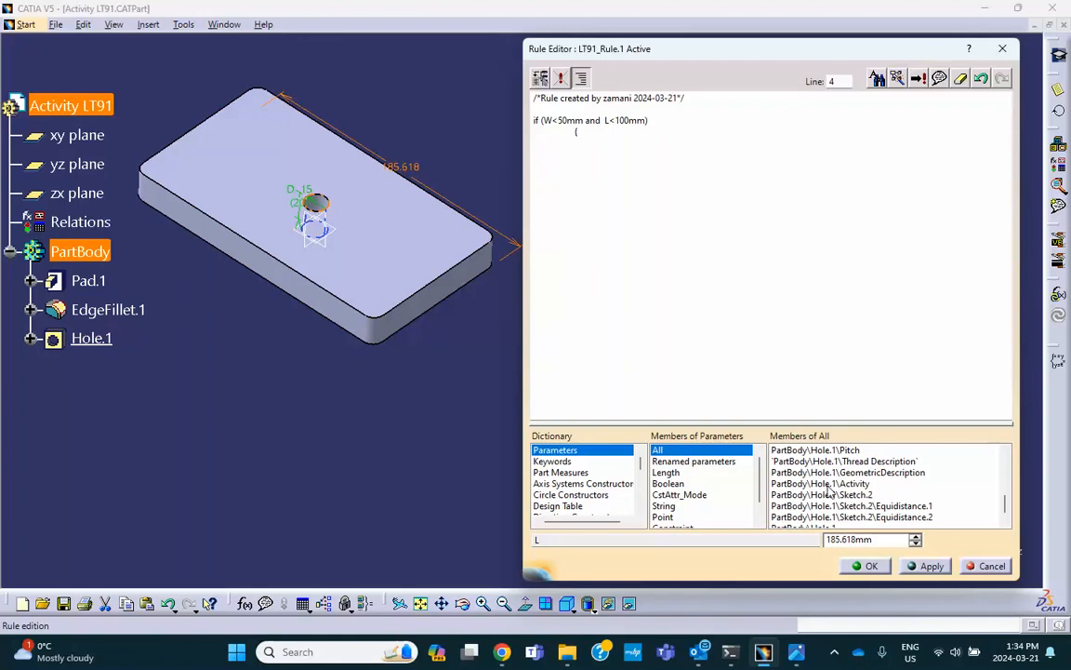
click(827, 486)
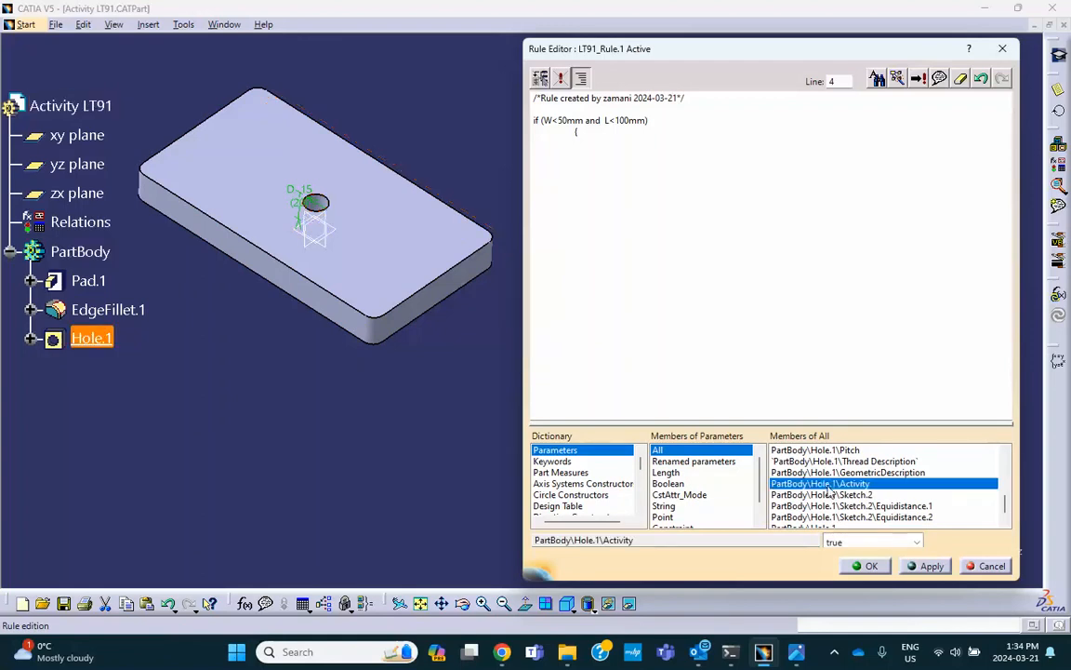
double_click(828, 485)
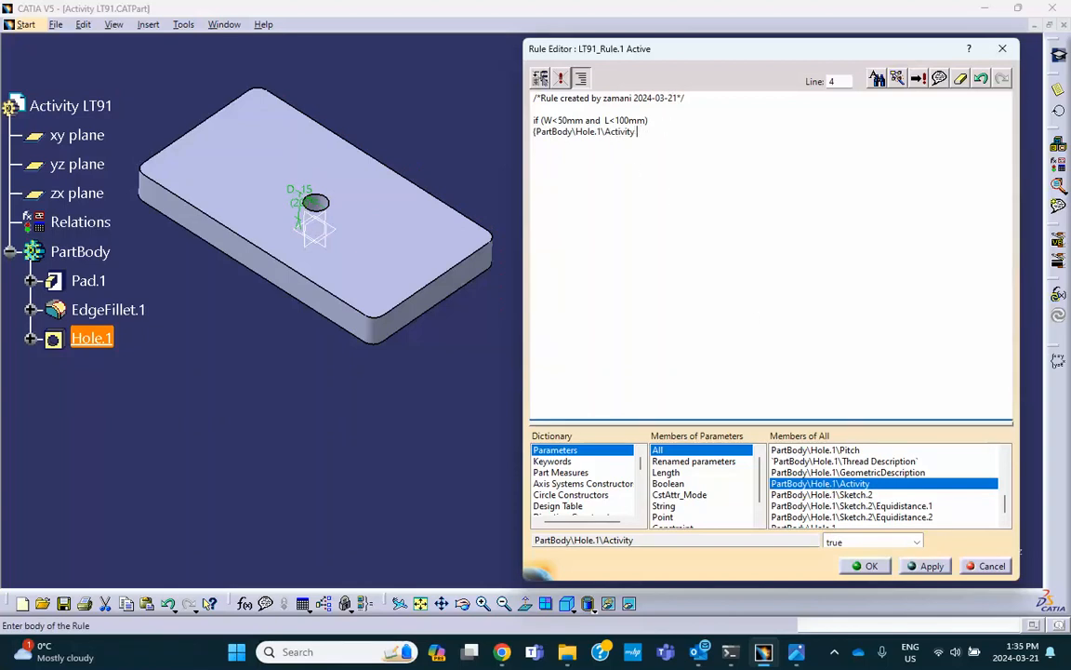
text(false)
Add PartBody\EdgeFillet.1\Activity from the dictionary on the following line of the first block and set it equal to true.
click(123, 310)
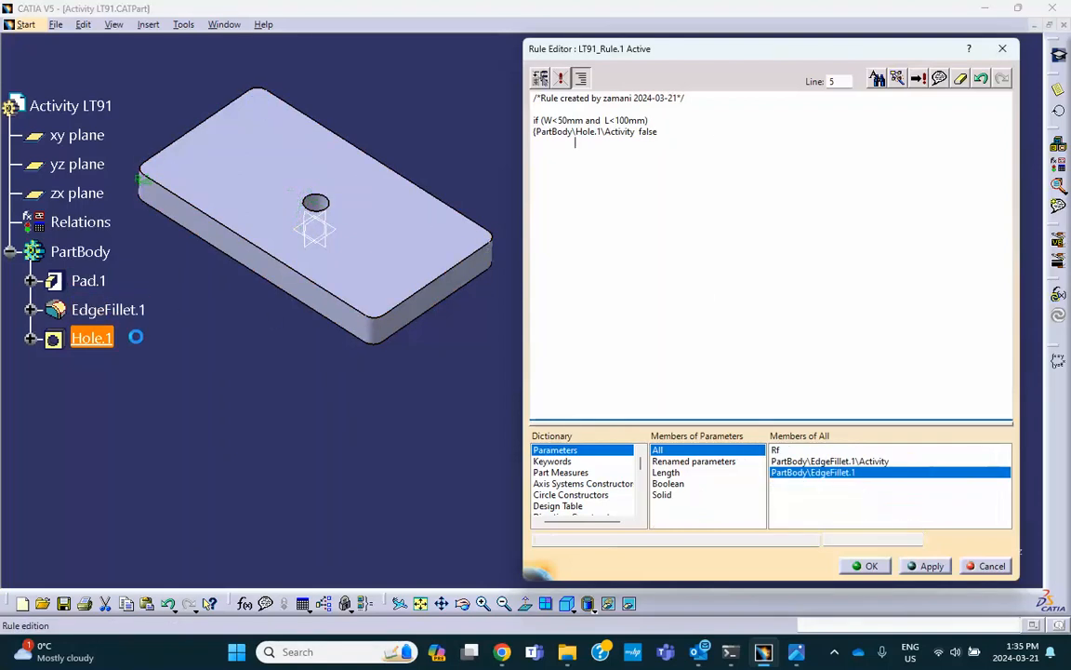
double_click(828, 460)
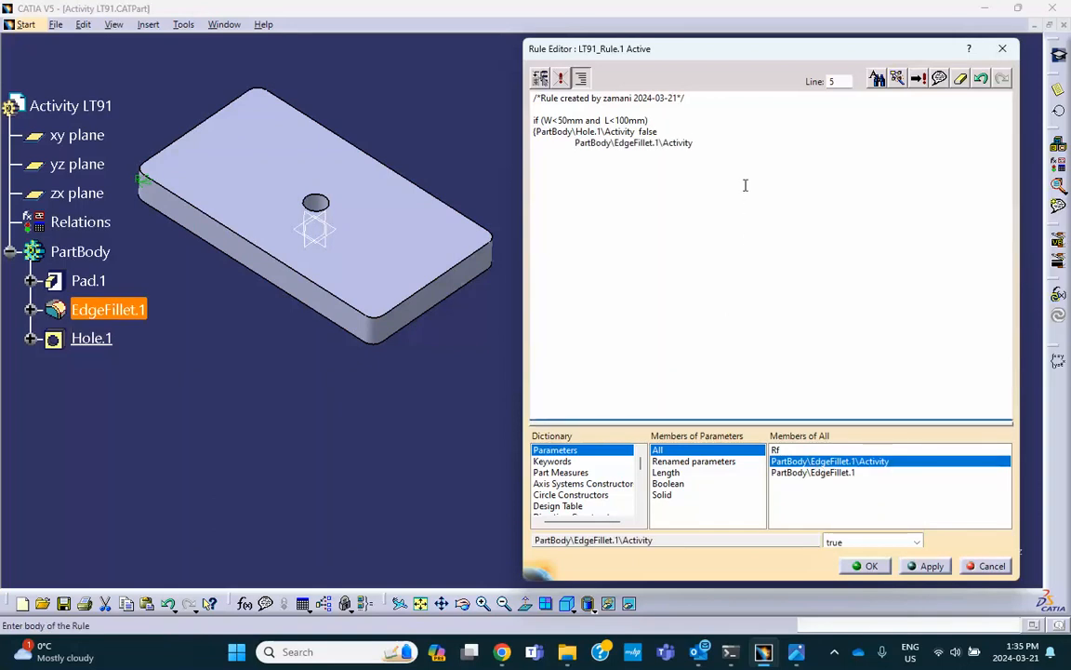
text(truw)
key(BackSpace)
text(r)
key(BackSpace)
text(e)
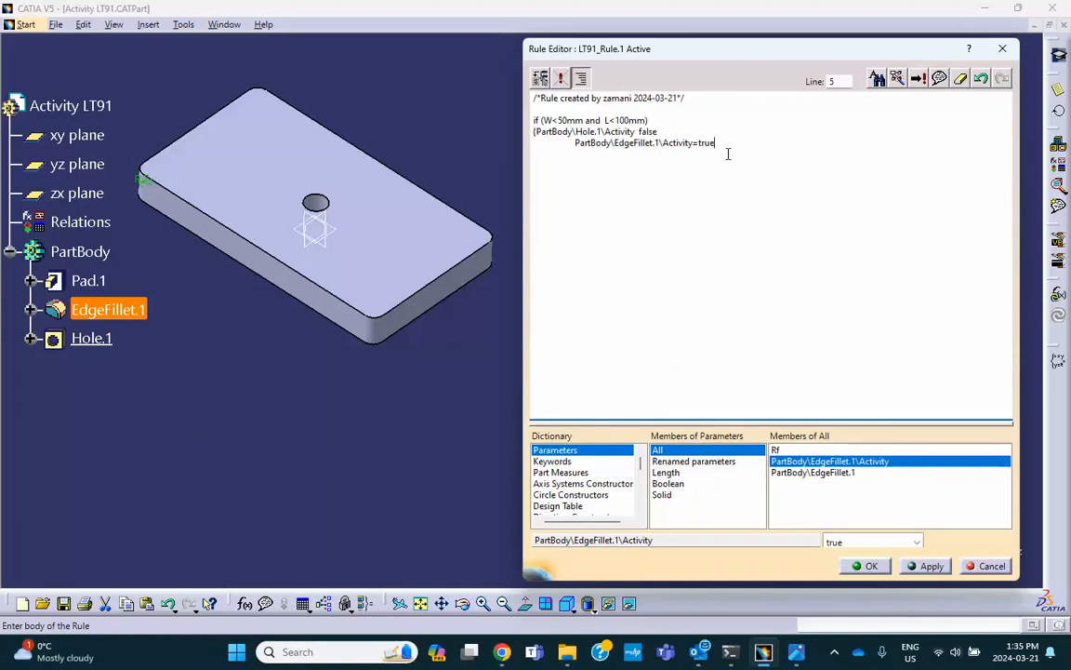
Insert the missing equals sign in the Hole.1 activity line and space out the equals sign in the EdgeFillet.1 line.
click(642, 132)
text(=)
drag(700, 143, 686, 145)
click(687, 144)
click(695, 143)
click(701, 143)
Finish the first block with "Rf = 5mm" and a closing brace, taking the fillet radius from the LT91.png reference image.
text(f)
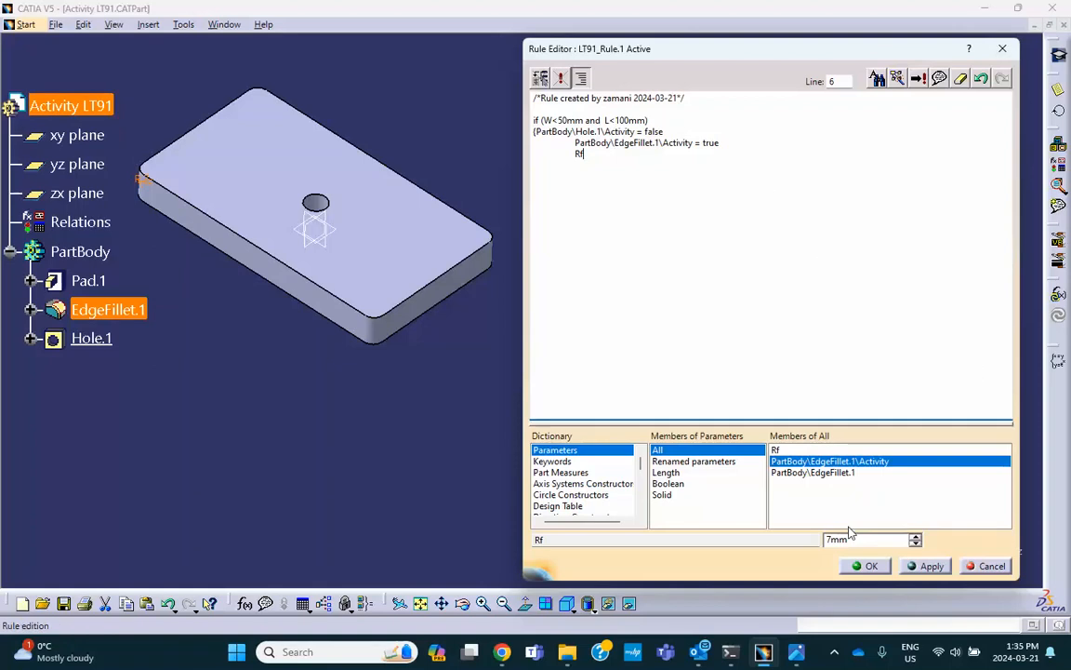
click(796, 651)
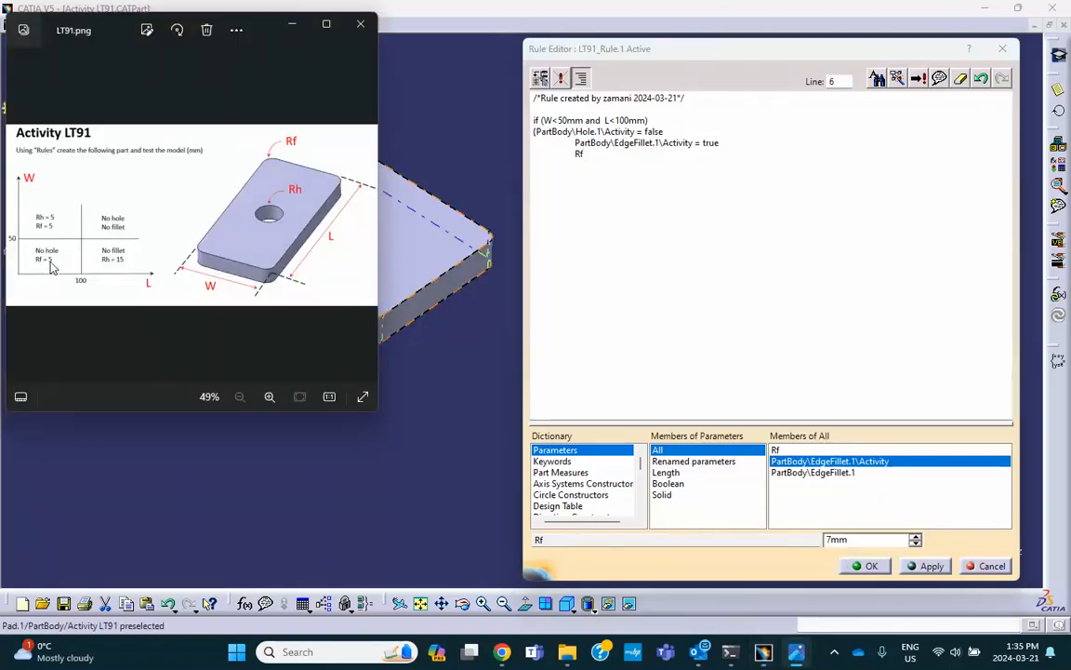
click(360, 23)
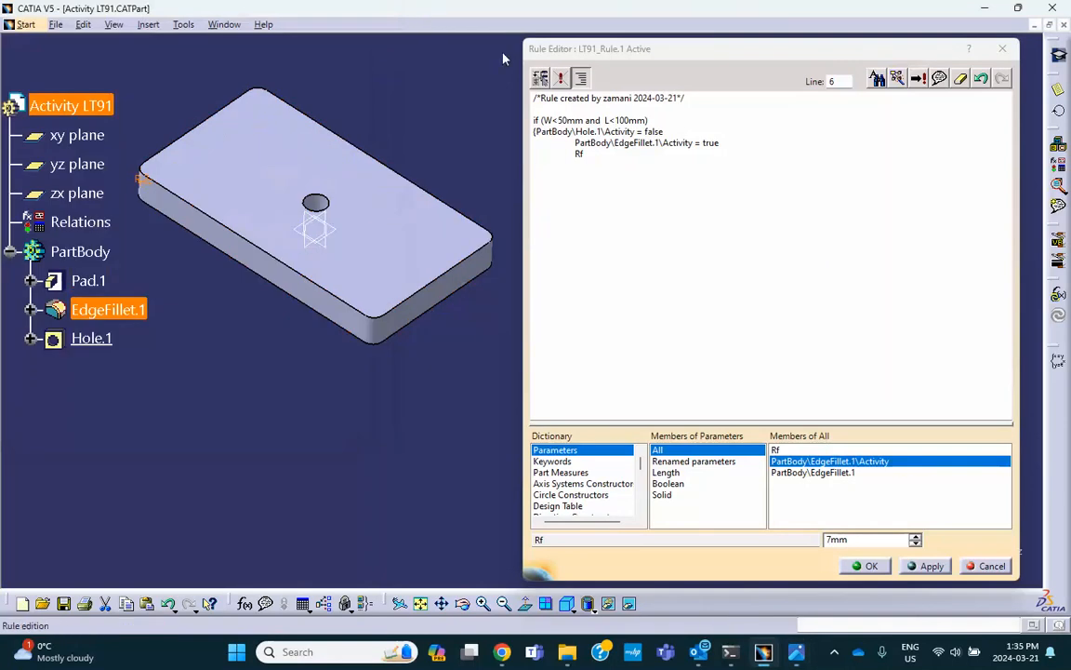
click(588, 152)
text(=)
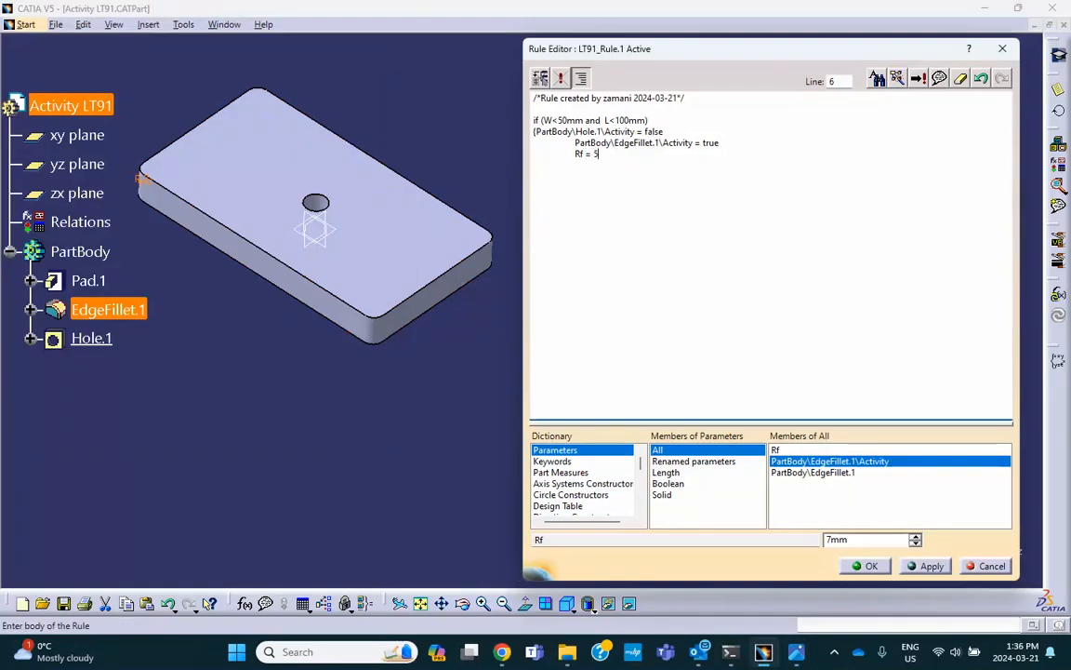
text( 5mm)
key(Return)
key(Return)
Write the second rule condition "if (W<50mm and L>100mm)" according to the LT91.png reference image, followed by an opening brace.
text(if)
click(796, 651)
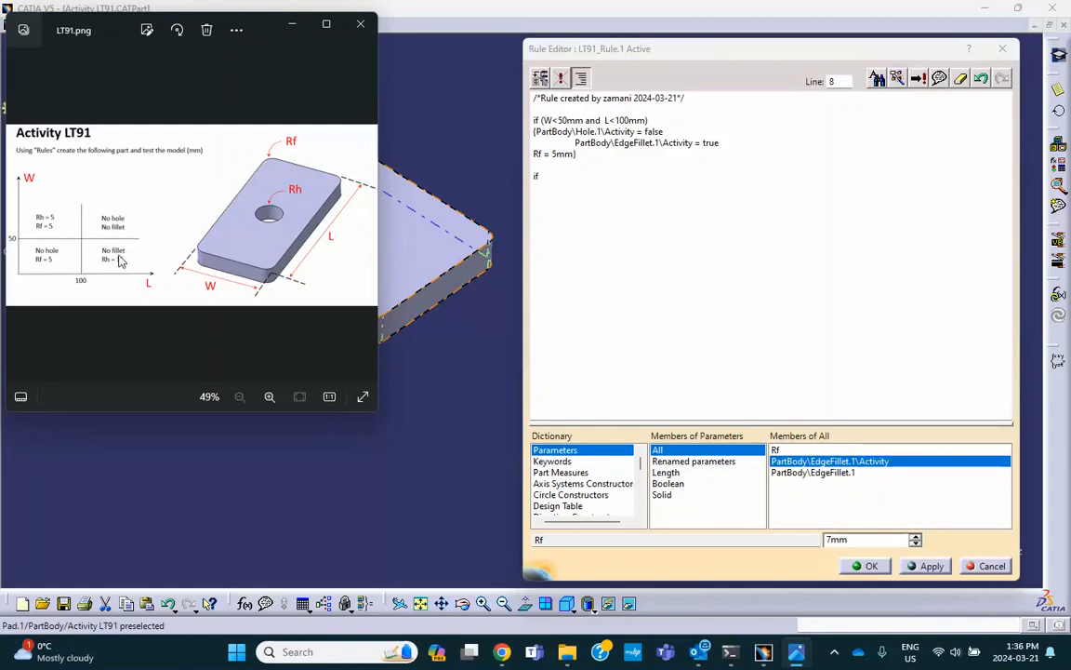
click(561, 176)
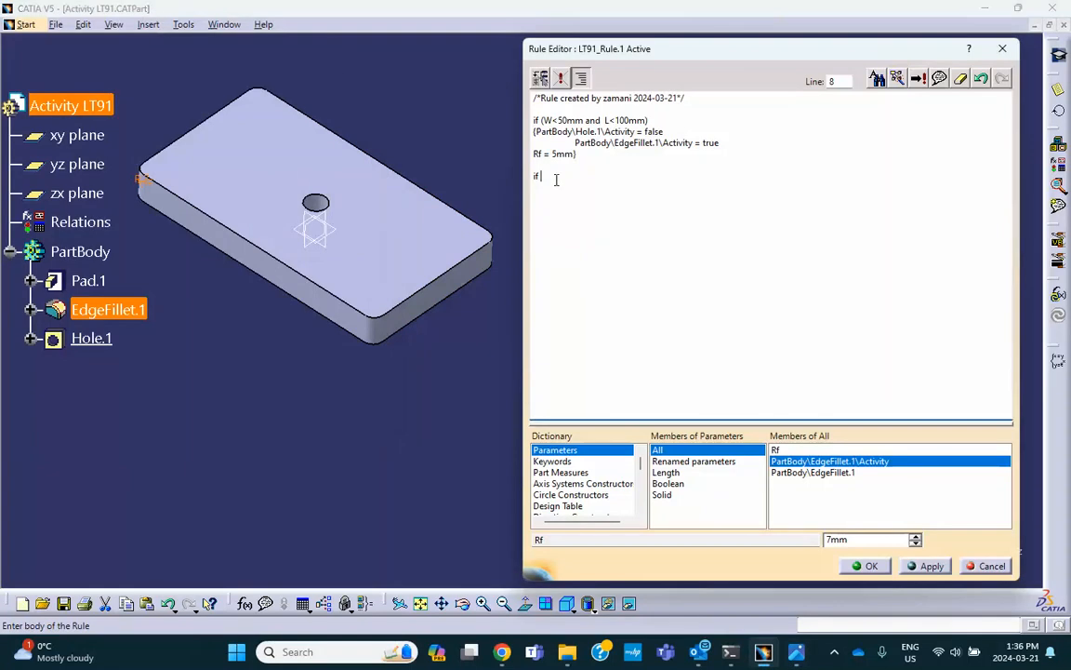
text((W)
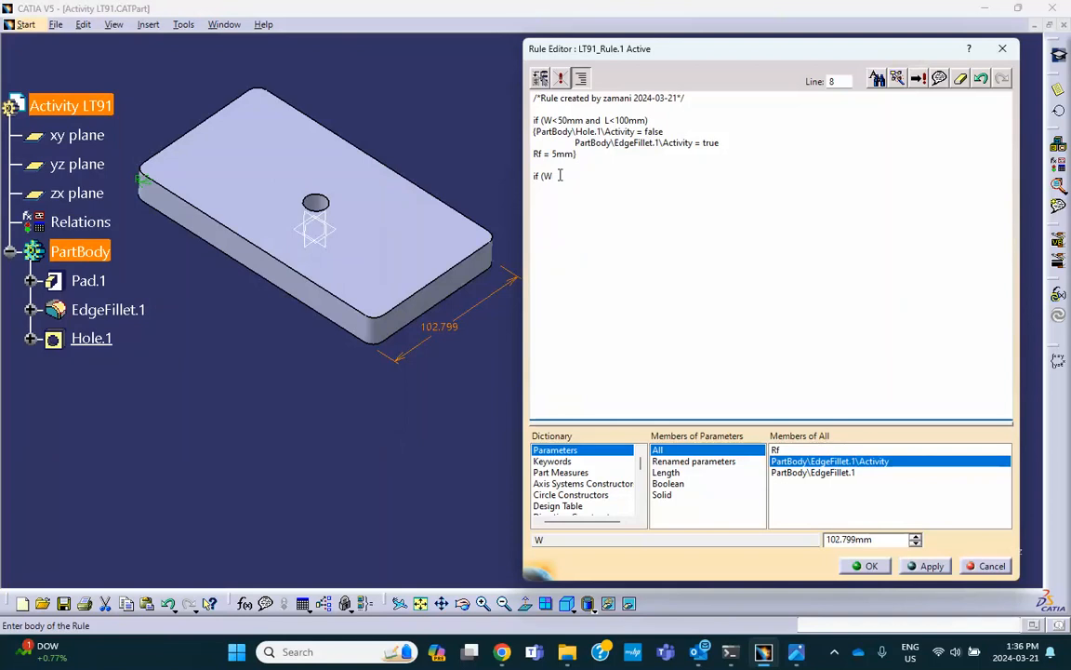
text(<50mm and )
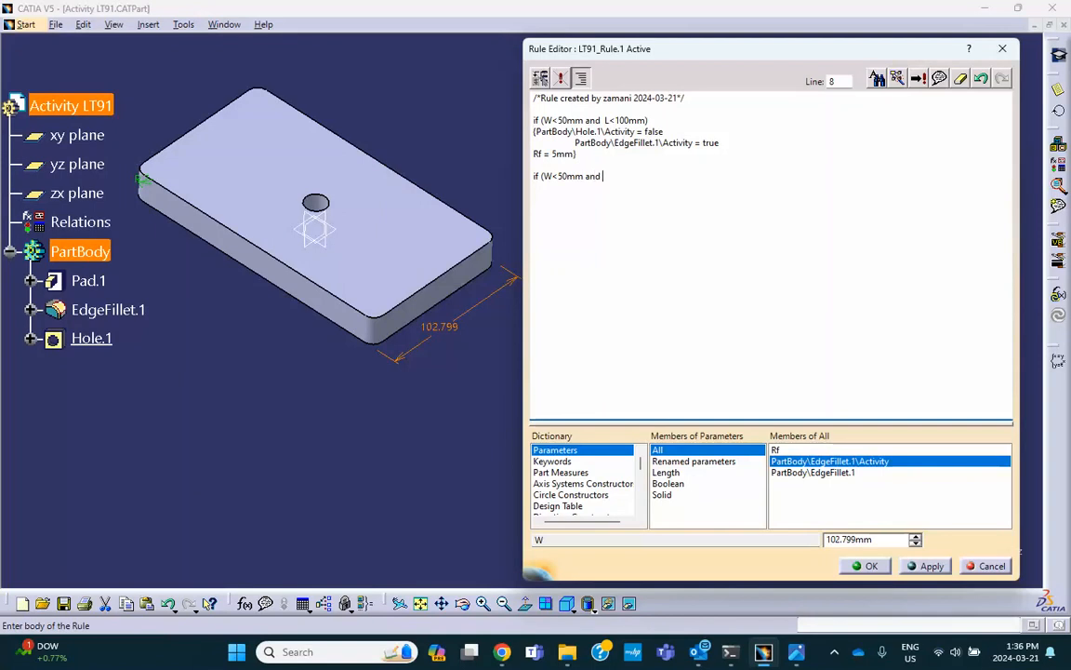
text(L>100)
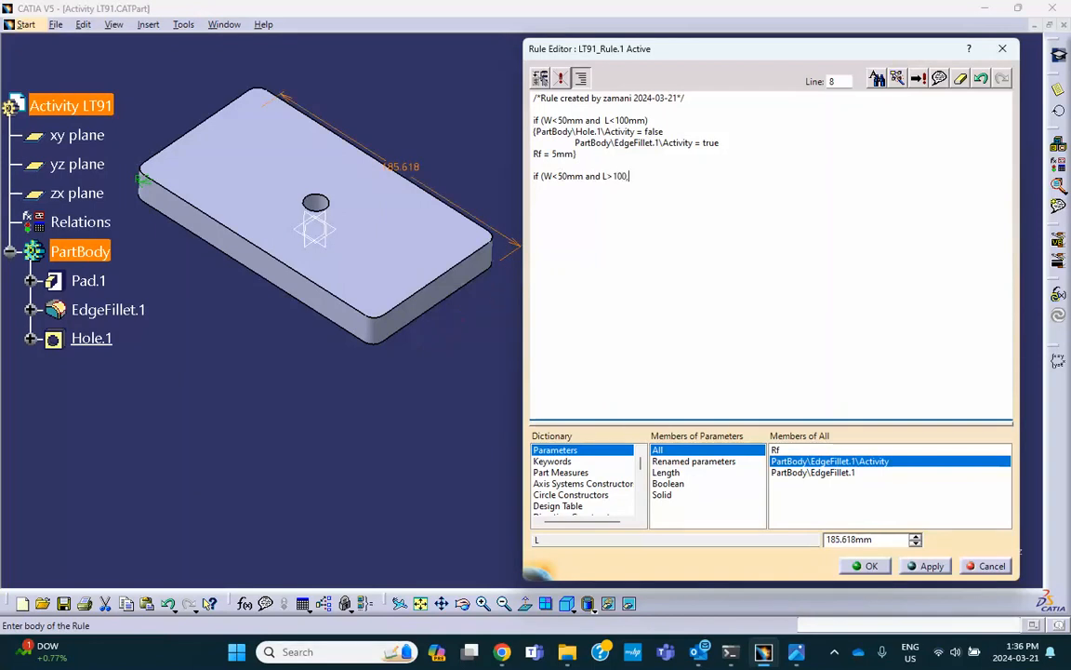
text(,,)
text())
key(BackSpace)
key(BackSpace)
text(mm)
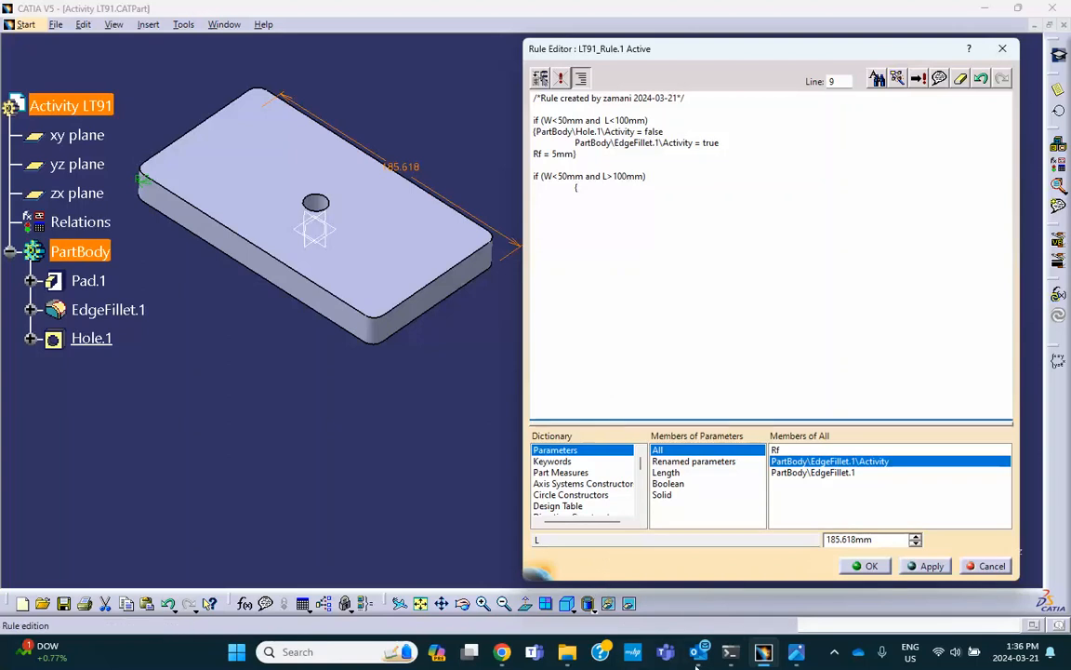
In the second block, set PartBody\EdgeFillet.1\Activity = false and PartBody\Hole.1\Activity = true, following the LT91.png reference image.
click(796, 652)
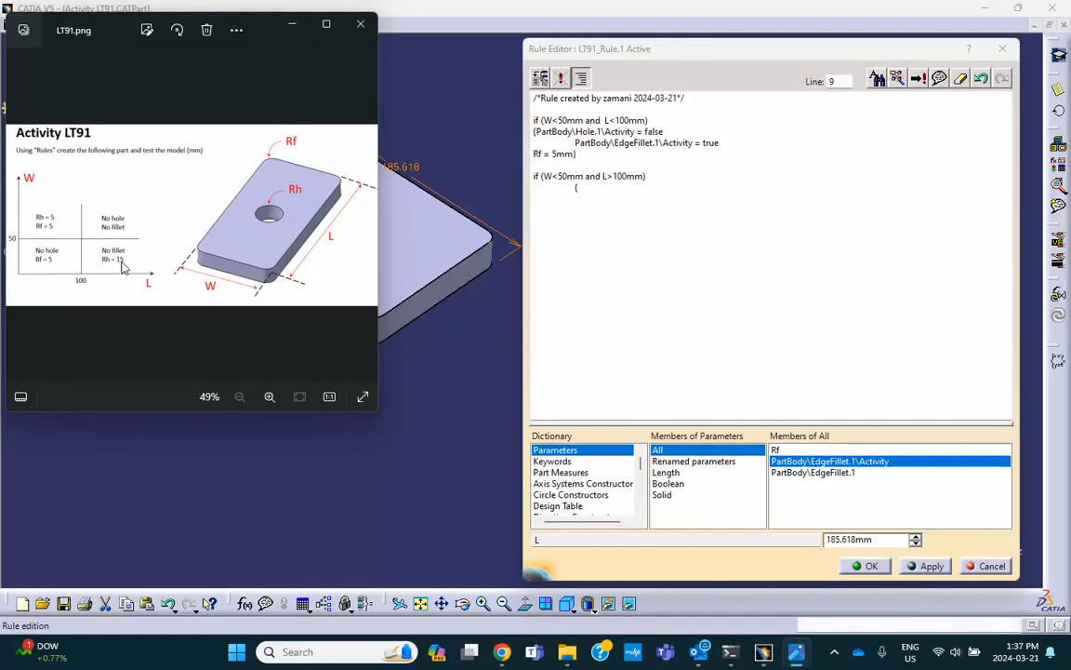
click(591, 189)
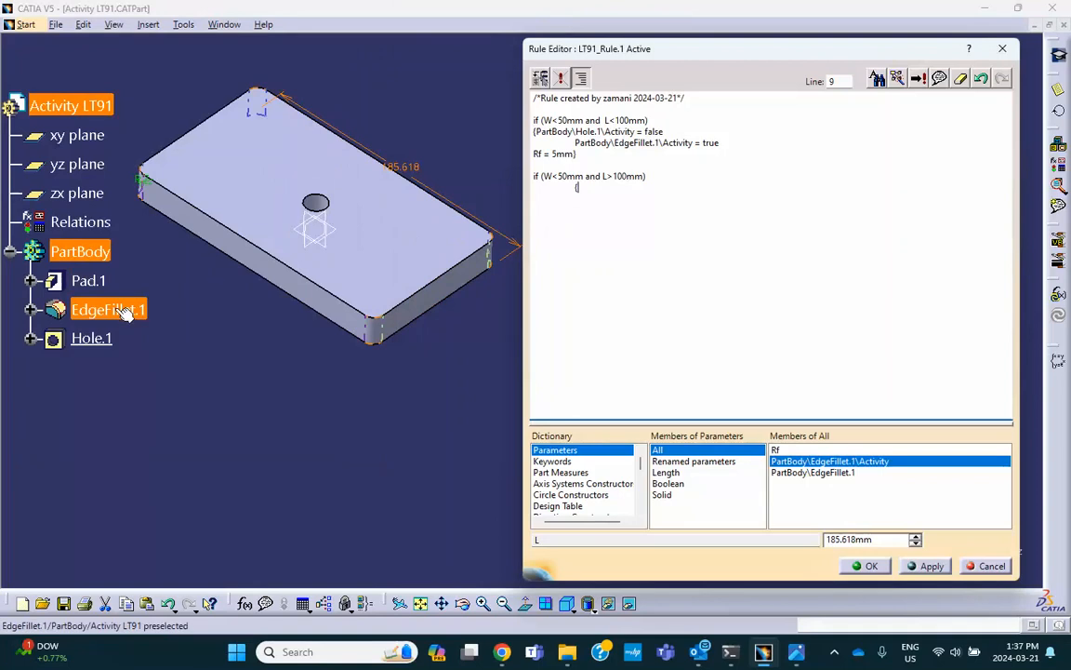
double_click(824, 461)
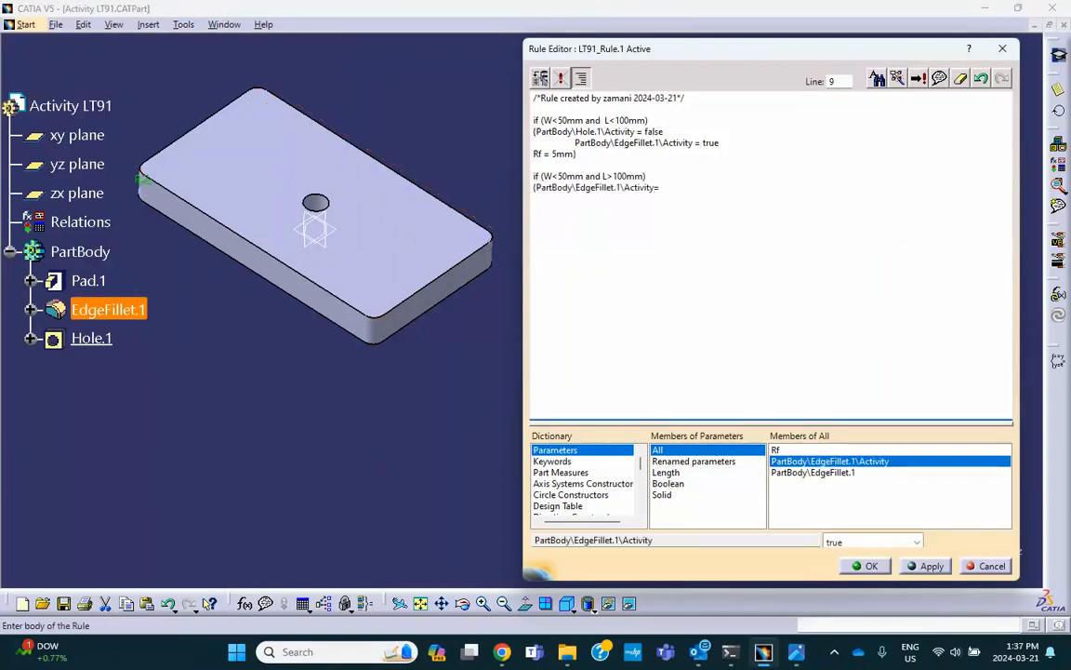
text(= false)
click(91, 341)
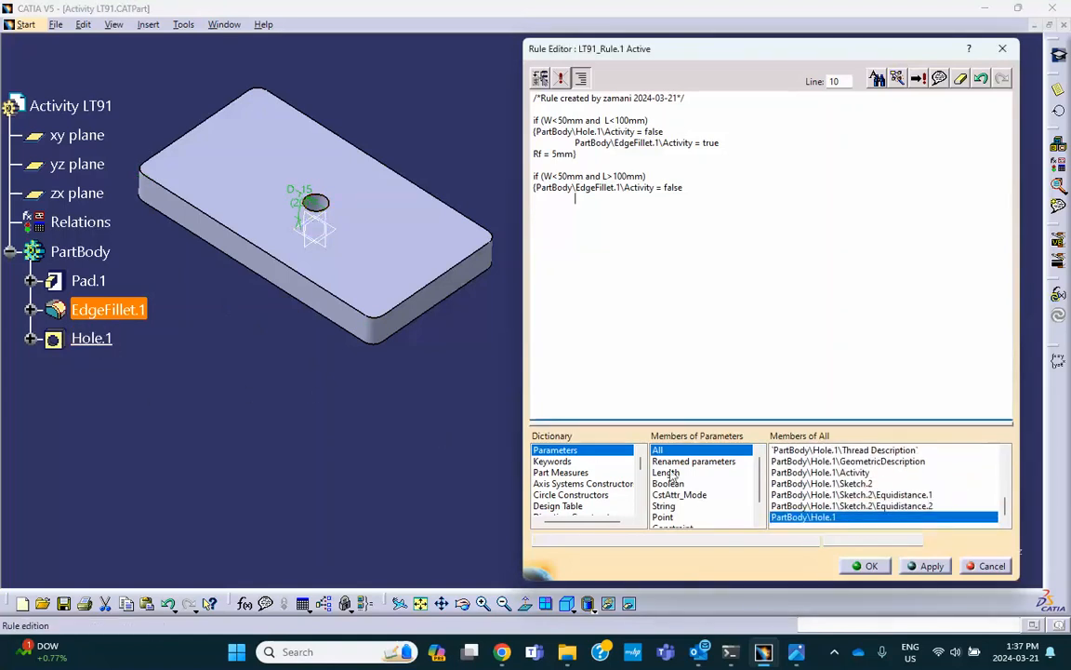
double_click(802, 472)
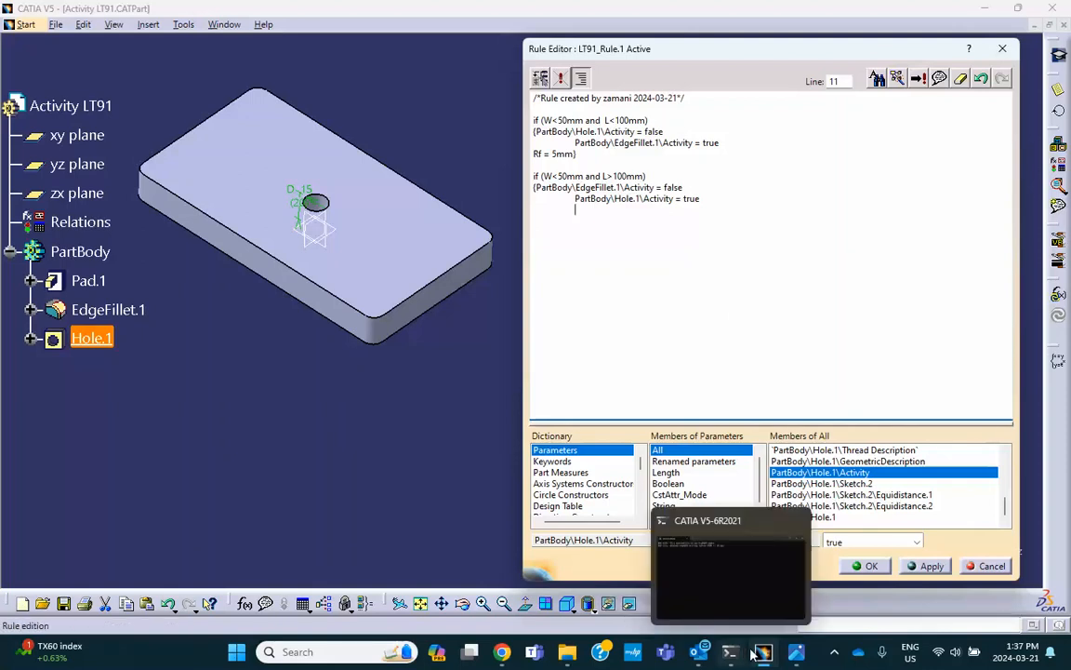
Finish the second block with the hole diameter "Df = 30mm" and a closing brace, based on the LT91.png reference image.
click(797, 656)
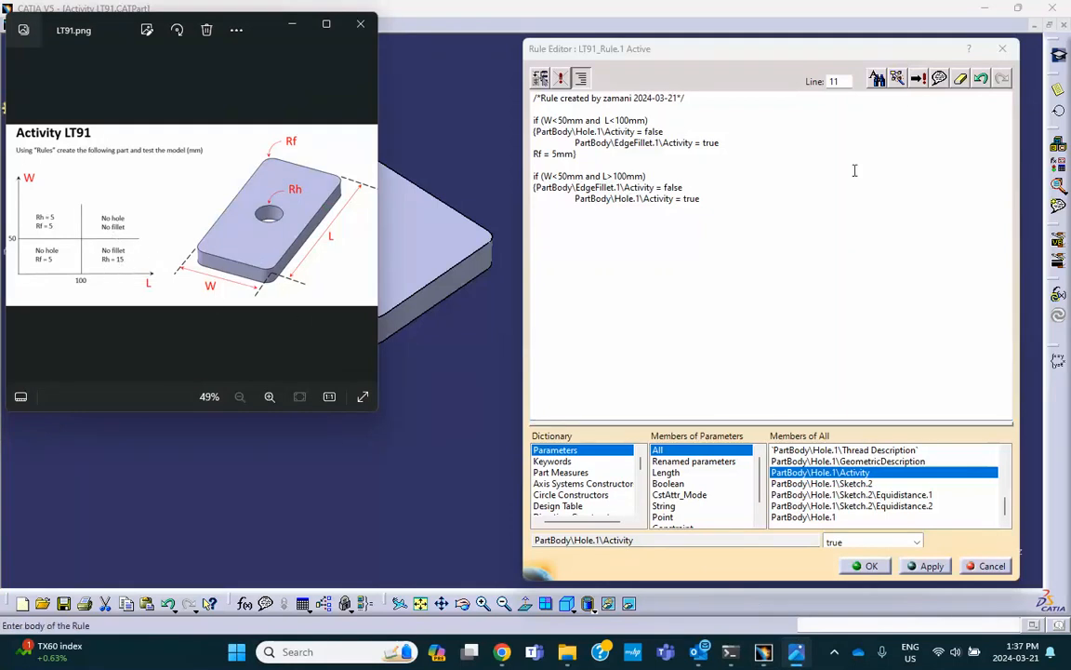
click(709, 197)
drag(700, 198, 764, 209)
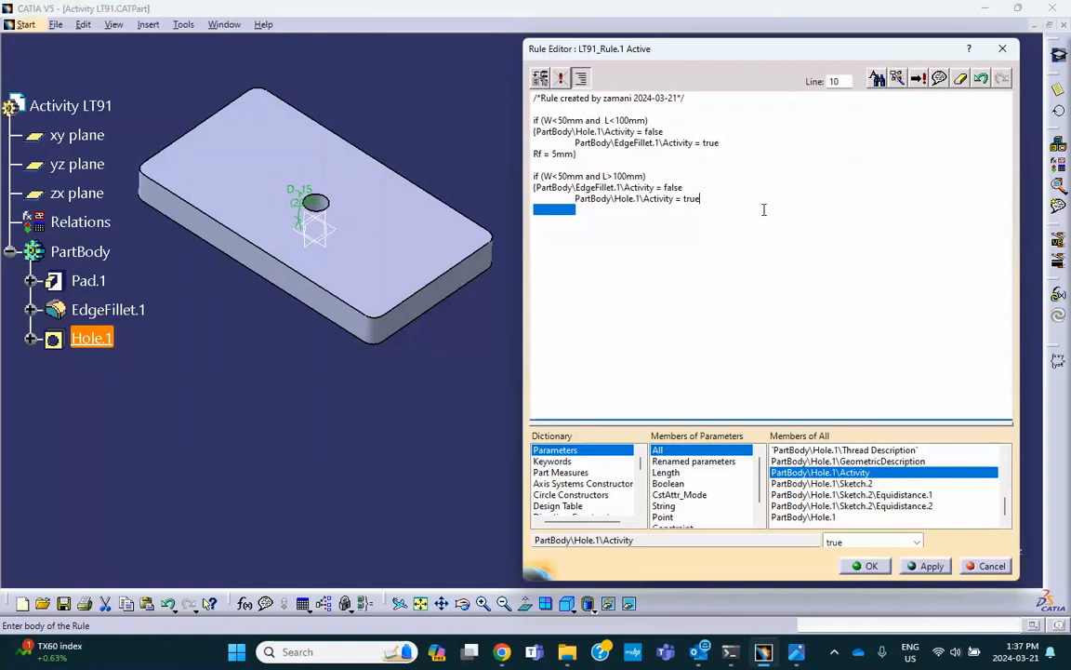
key(BackSpace)
text(Df =)
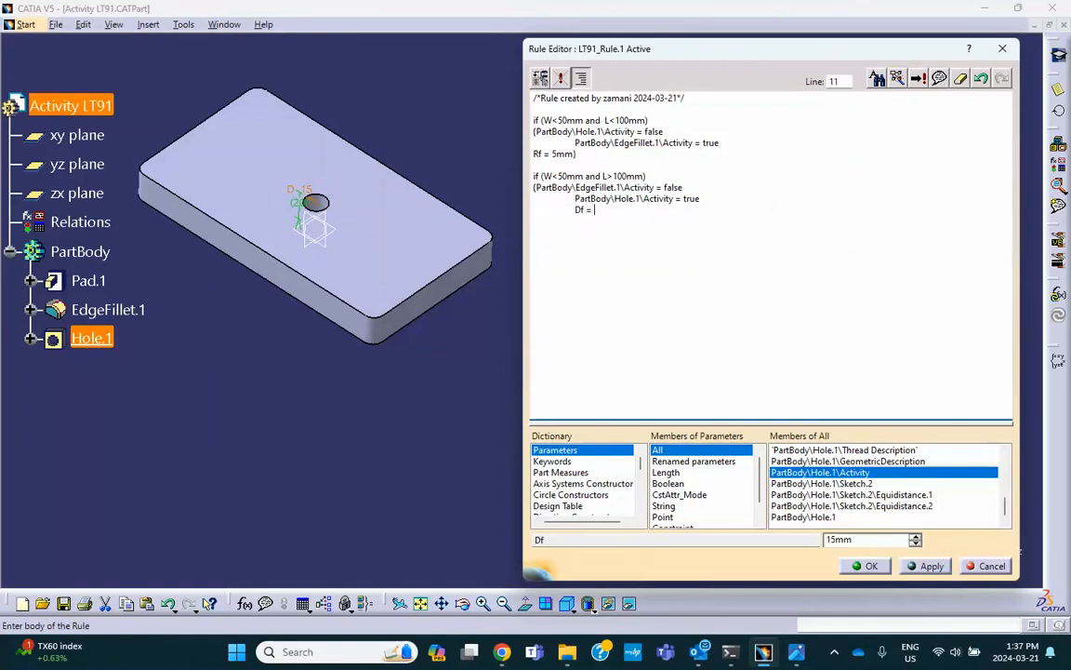
text(30mm)
key(Return)
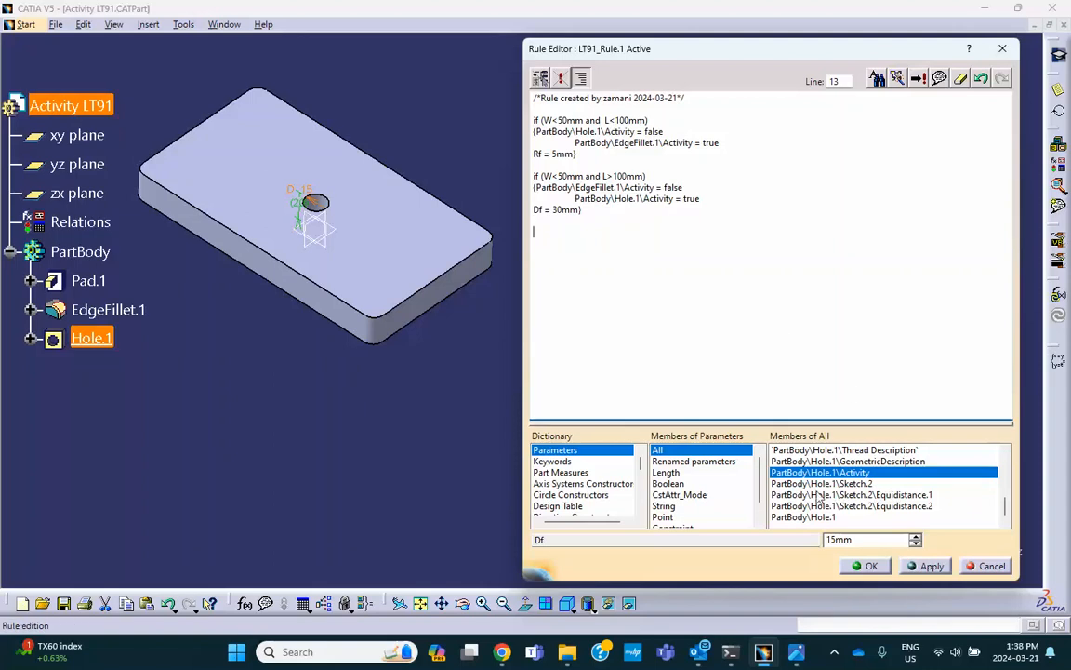
Turn the second rule condition, for W<50mm and L>100mm, into an "else if" after checking the LT91.png reference image.
click(795, 653)
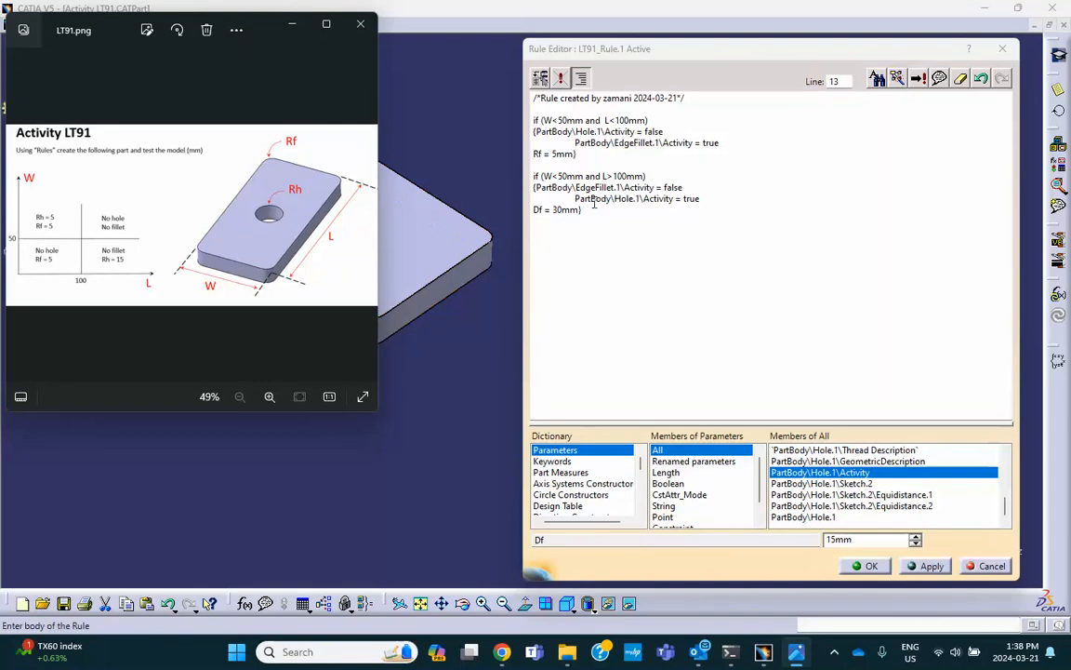
click(595, 209)
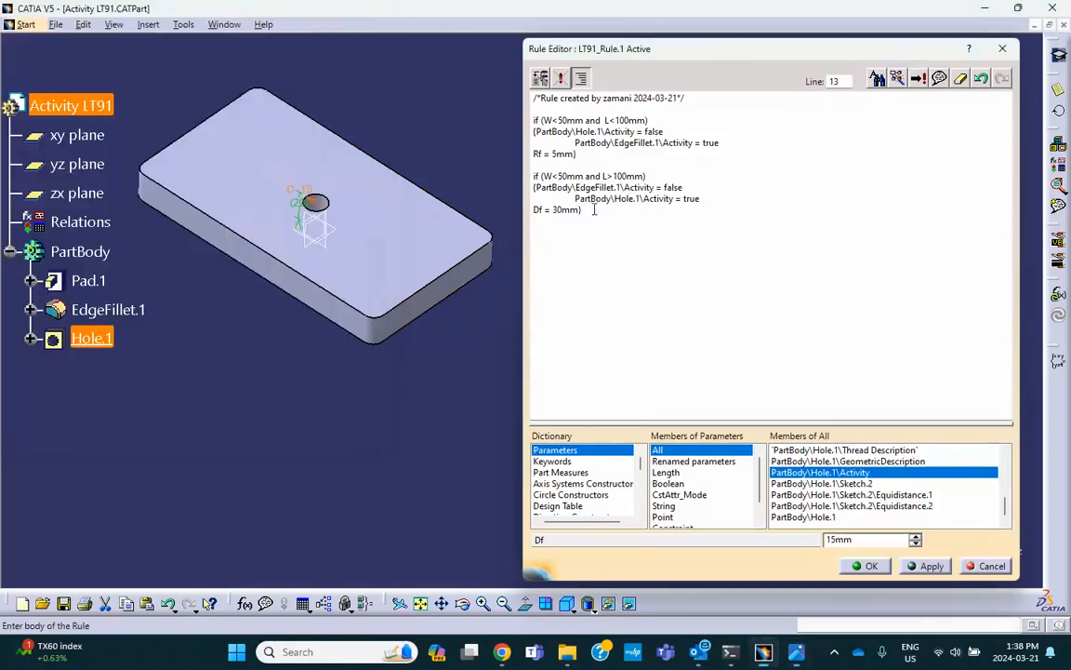
drag(594, 208, 534, 177)
click(535, 176)
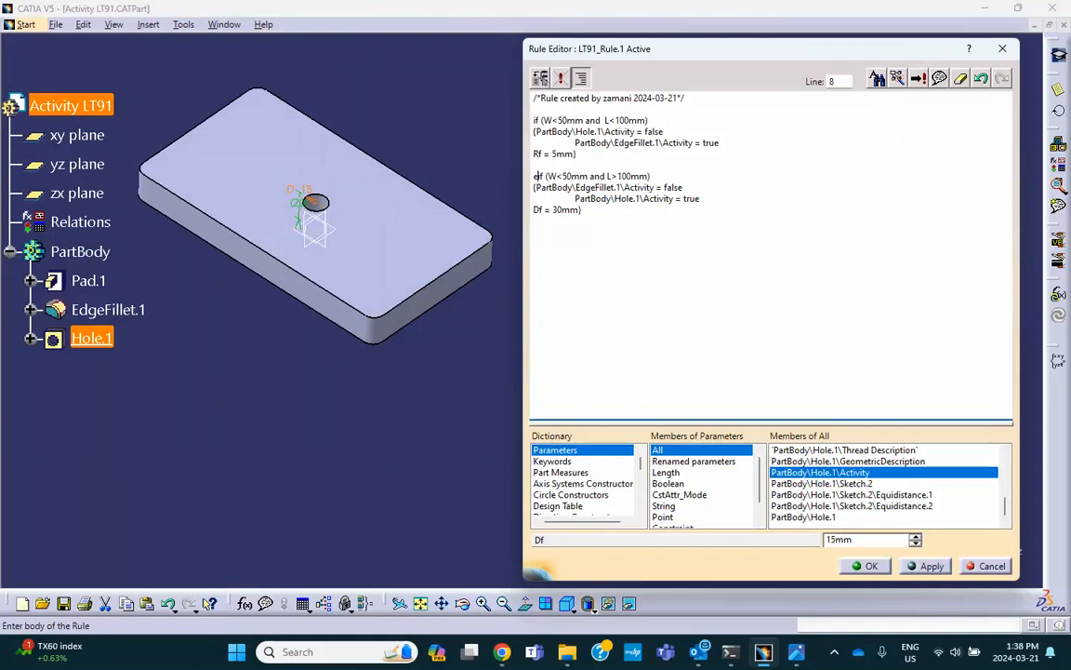
text(else)
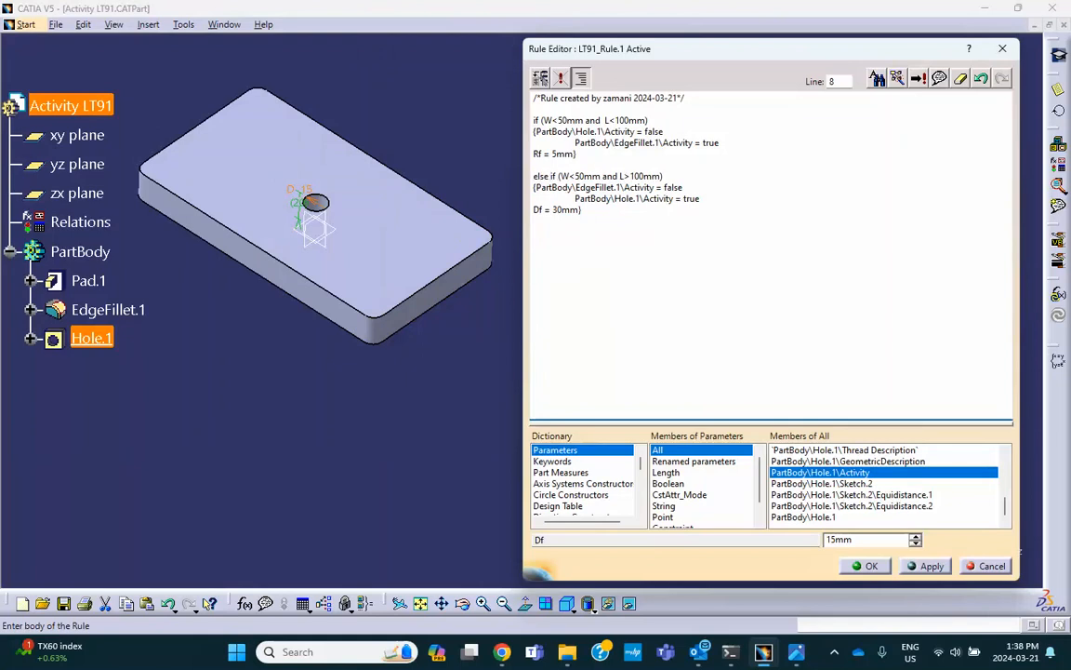
Write the third rule condition "else if (W>50mm and L<100mm)" below the second block, followed by an opening brace.
click(589, 210)
text(W>)
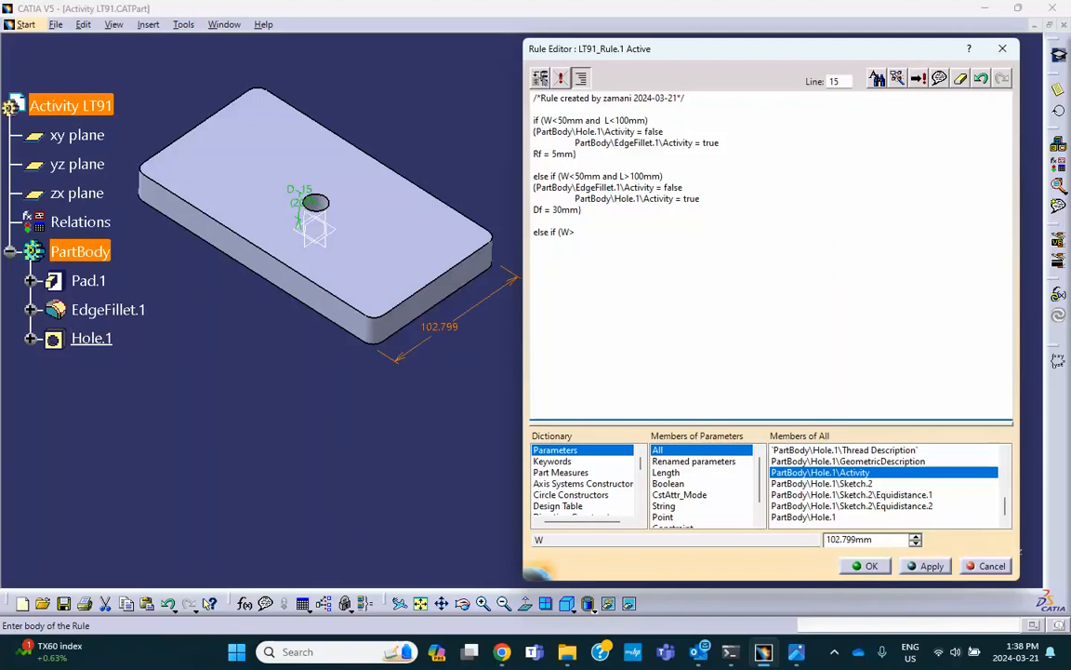
text(50mm )
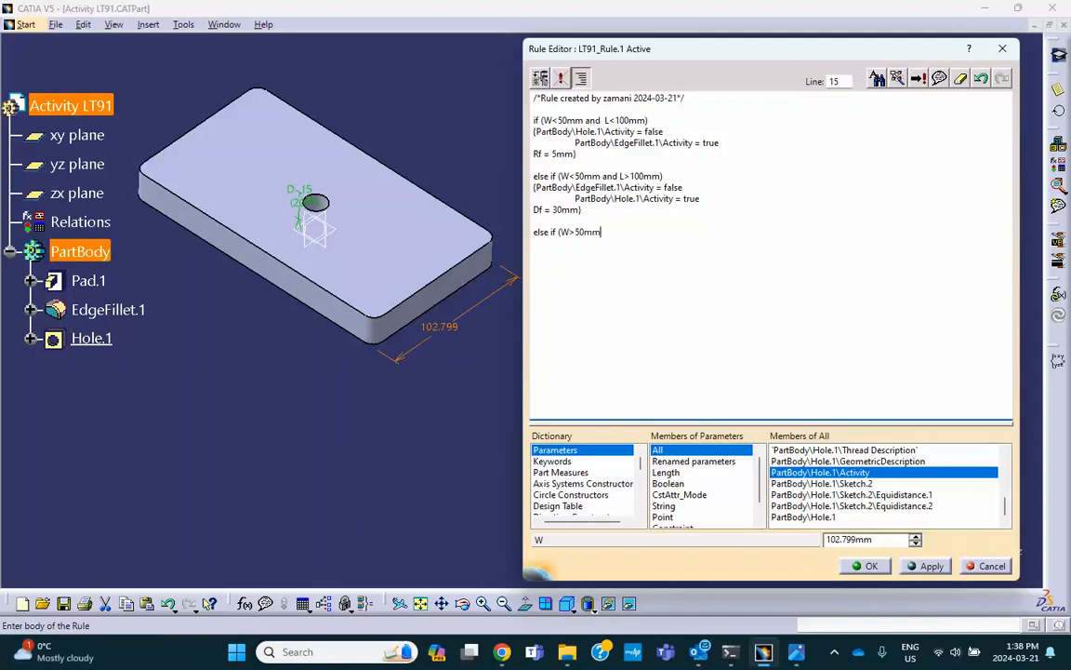
text(and L)
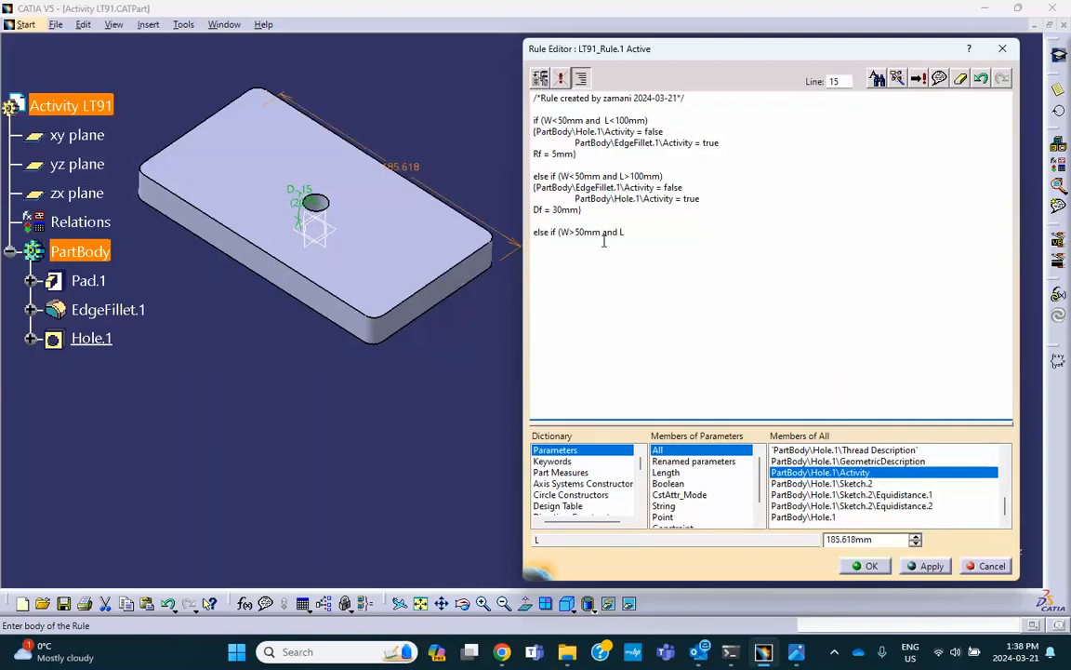
text(<10)
text(0mm) 		)
text({)
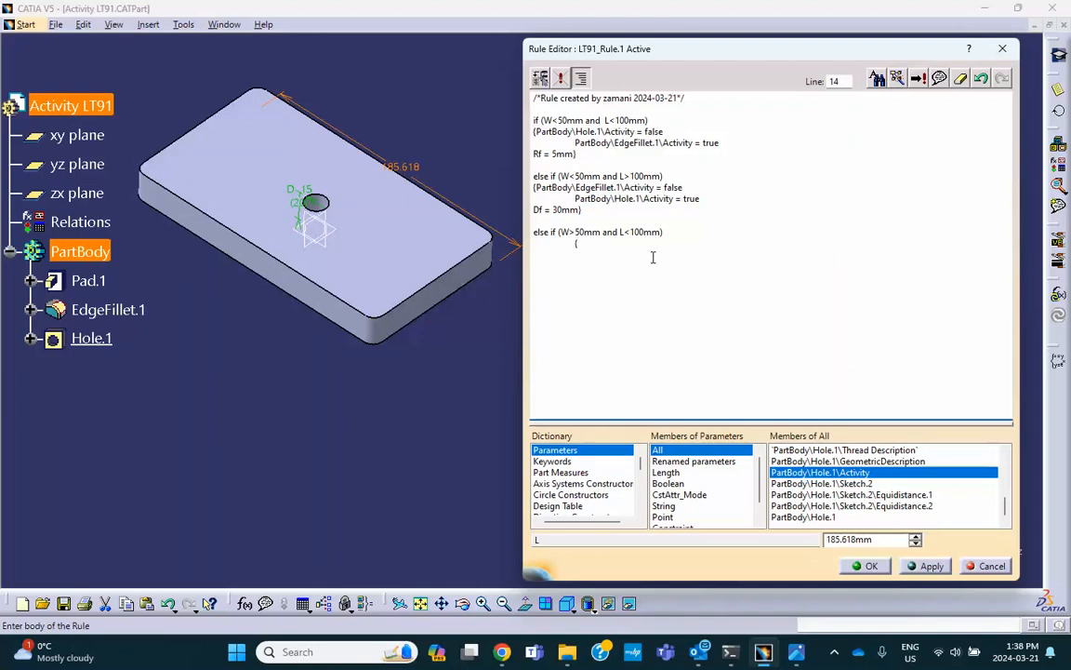
In the third block, set PartBody\EdgeFillet.1\Activity = true, following the LT91.png reference image.
click(796, 651)
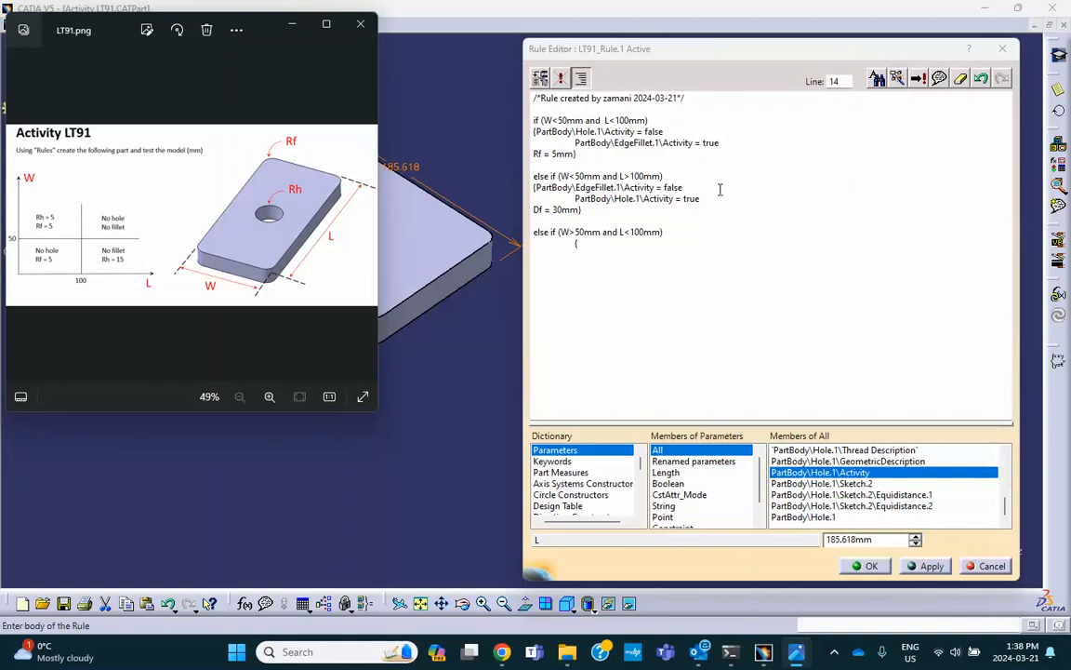
click(601, 250)
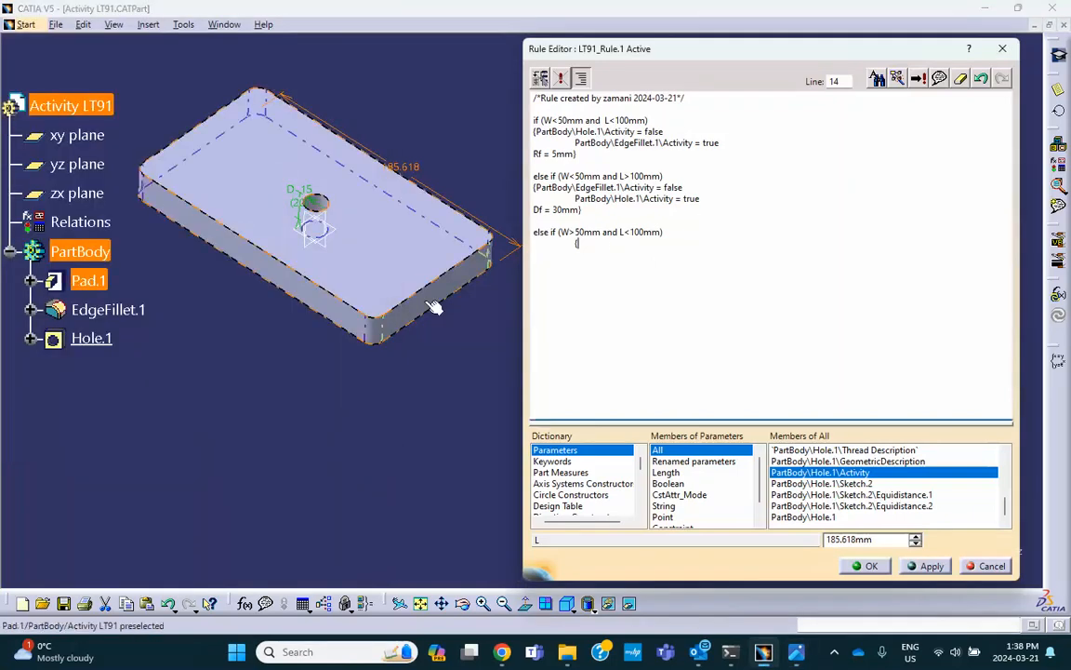
click(108, 309)
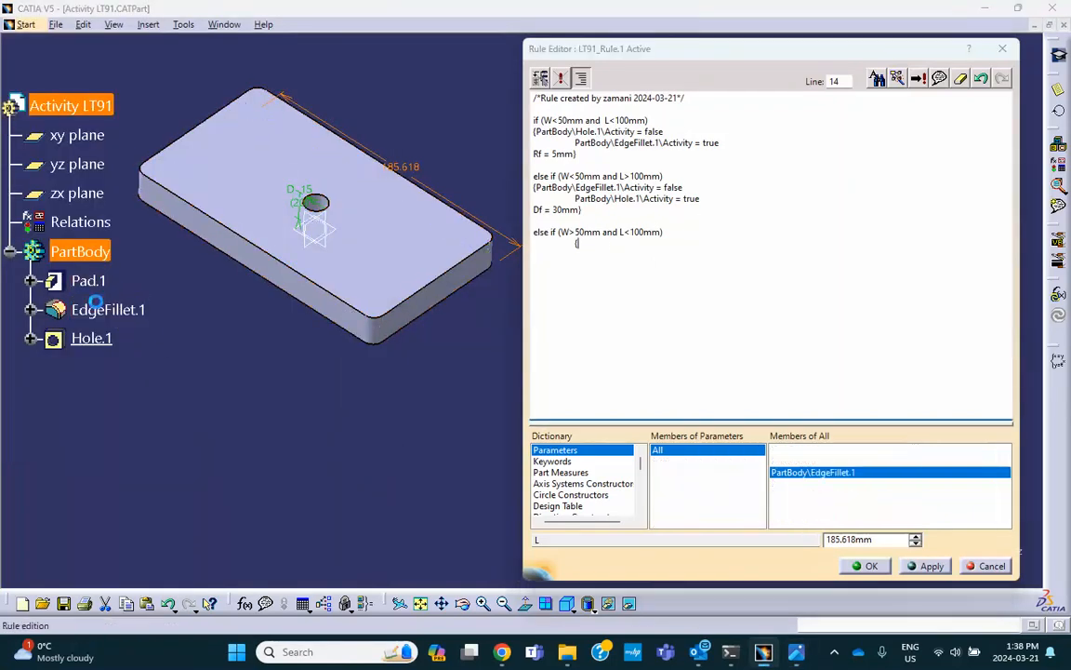
double_click(830, 460)
key(Return)
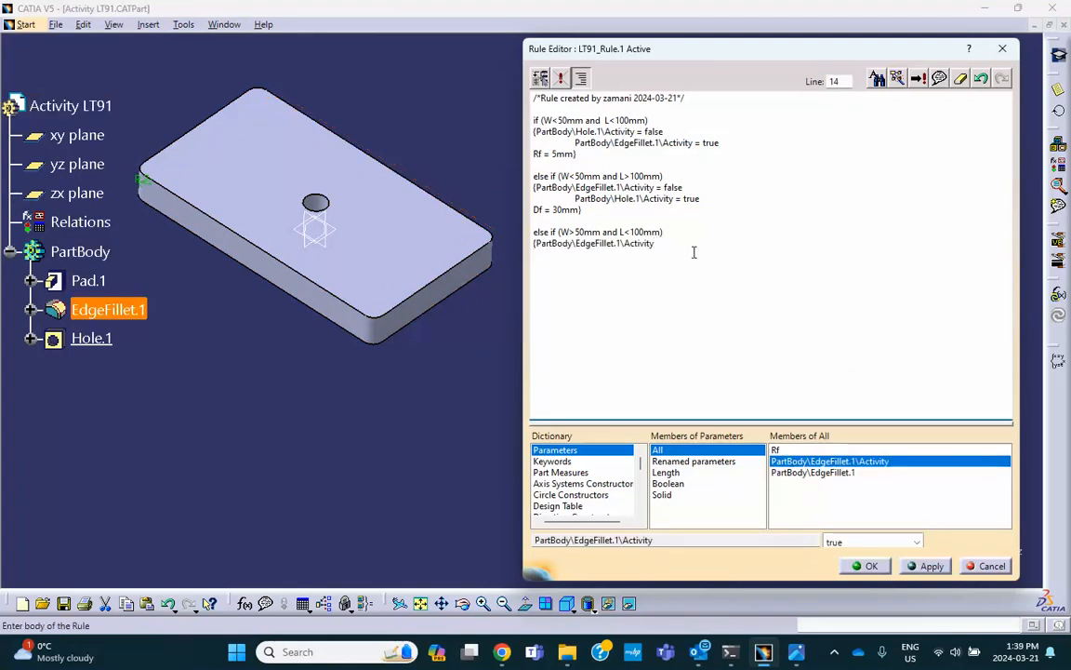
text(= true)
Add PartBody\Hole.1\Activity = true to the third block.
click(91, 338)
scroll(844, 502, down, 5)
scroll(844, 502, up, 3)
double_click(842, 484)
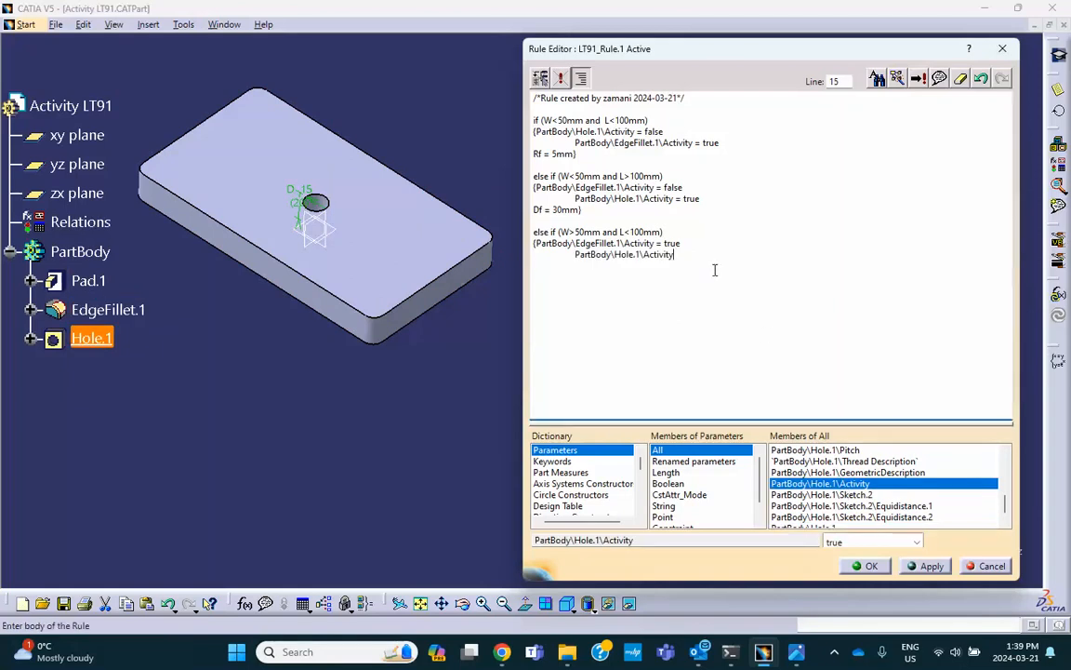
text(= true)
Finish the third block with "Rf=5mm", "Dh = 30mm" and a closing brace, consulting the LT91.png reference image.
key(Return)
text(Rf=)
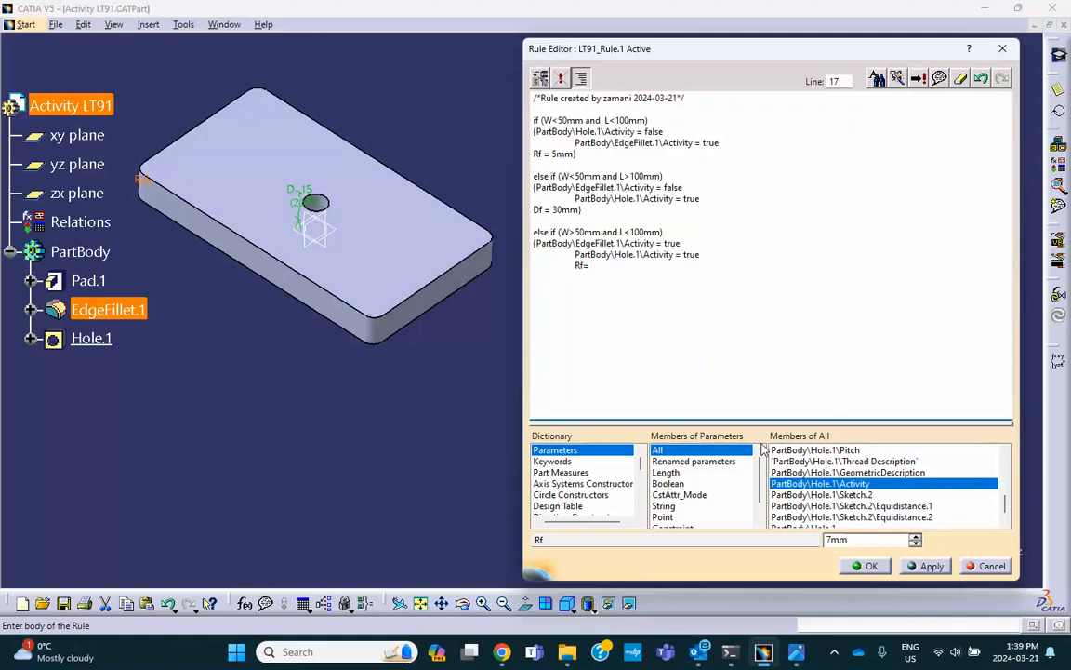
click(795, 652)
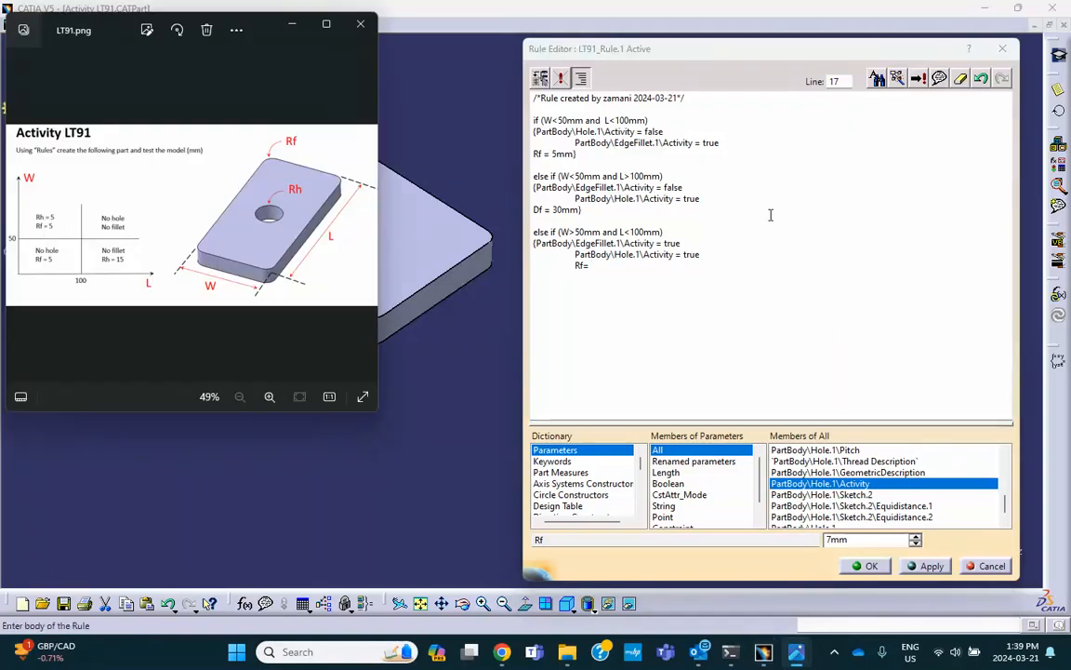
click(600, 264)
click(596, 265)
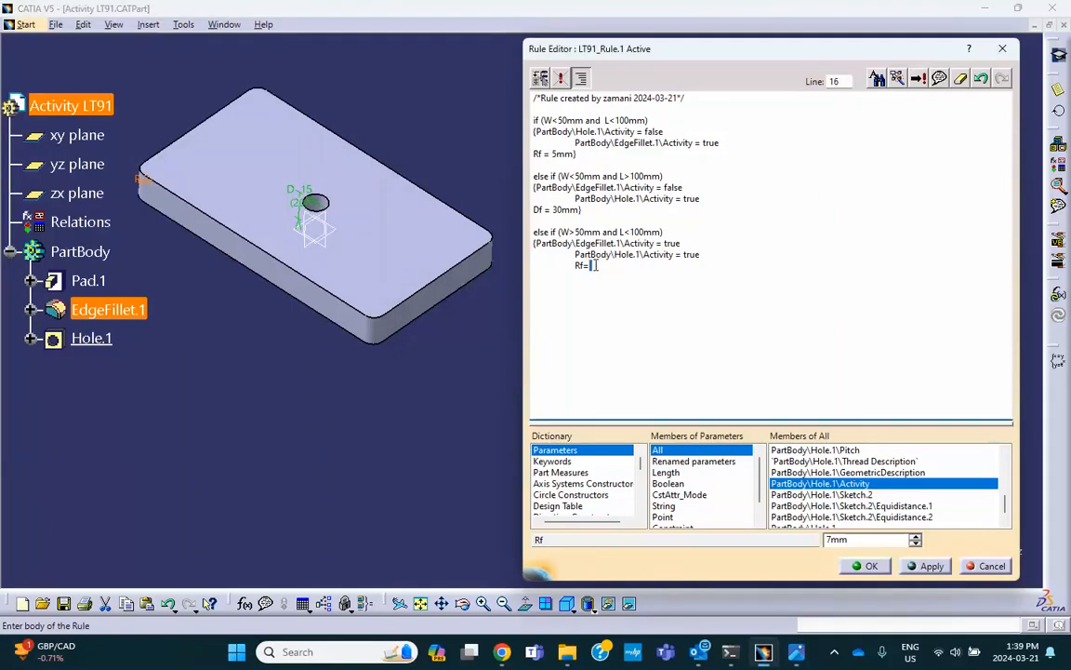
text(5)
text(mm 	Dh)
text( = 3)
text(0)
text(mm)
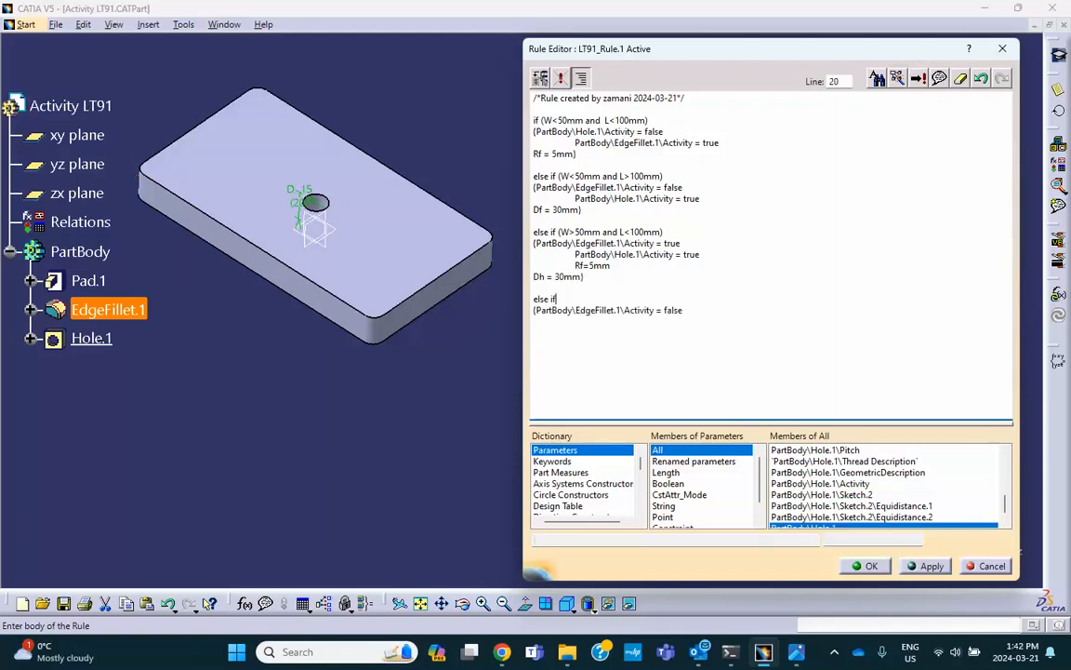
Write the fourth rule condition after "else if" up to "(W>50mm and L>".
text((W)
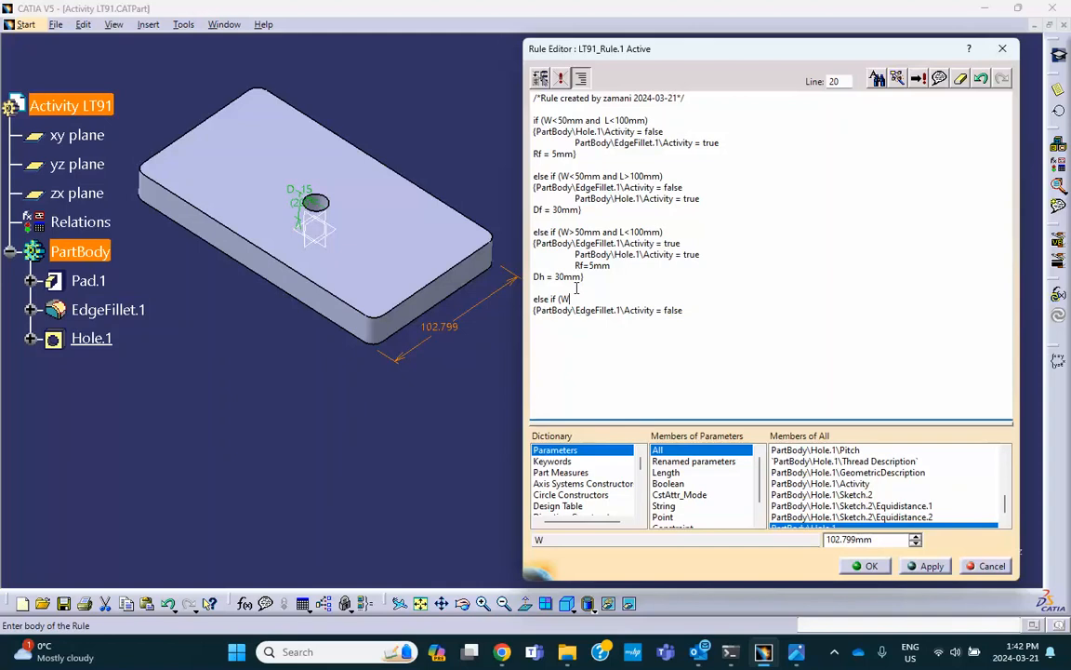
text(>)
text(50)
text(a)
text(m)
text(nd)
text(L)
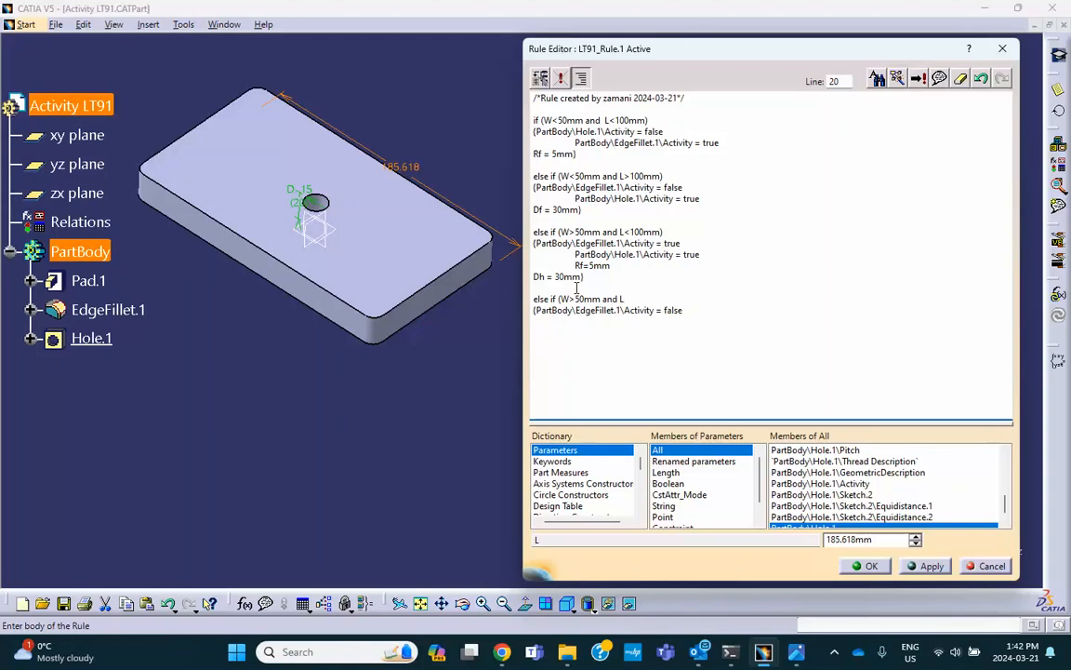
text(>)
In the fourth block, add PartBody\Hole.1\Activity = false and a closing brace, following the LT91.png reference image.
click(796, 652)
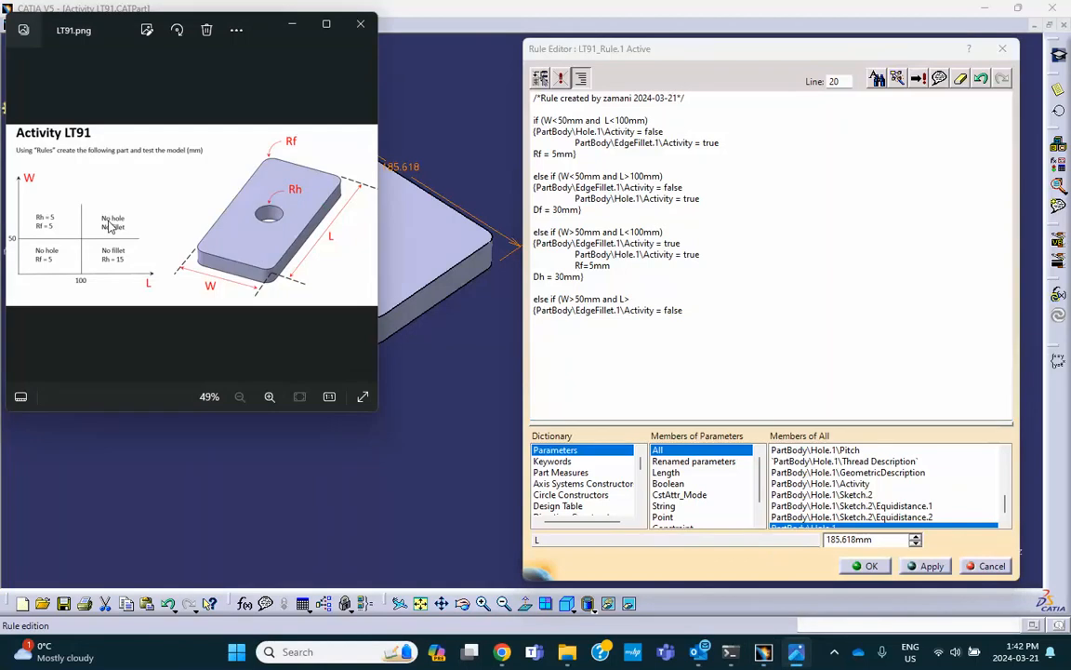
click(692, 313)
triple_click(692, 313)
click(698, 311)
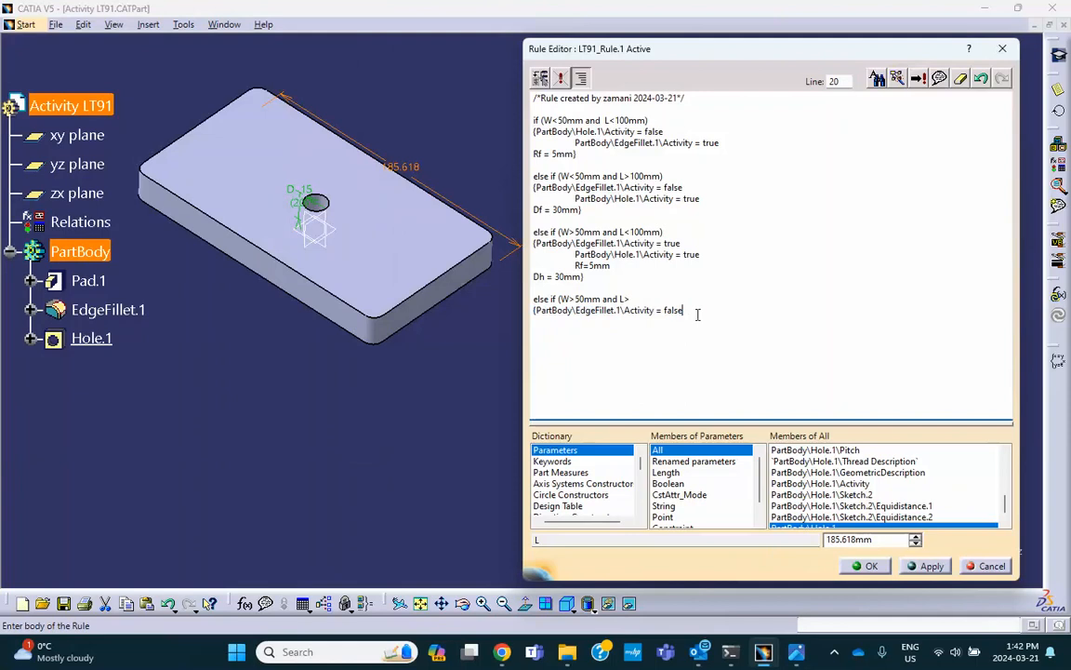
key(Return)
scroll(817, 481, down, 1)
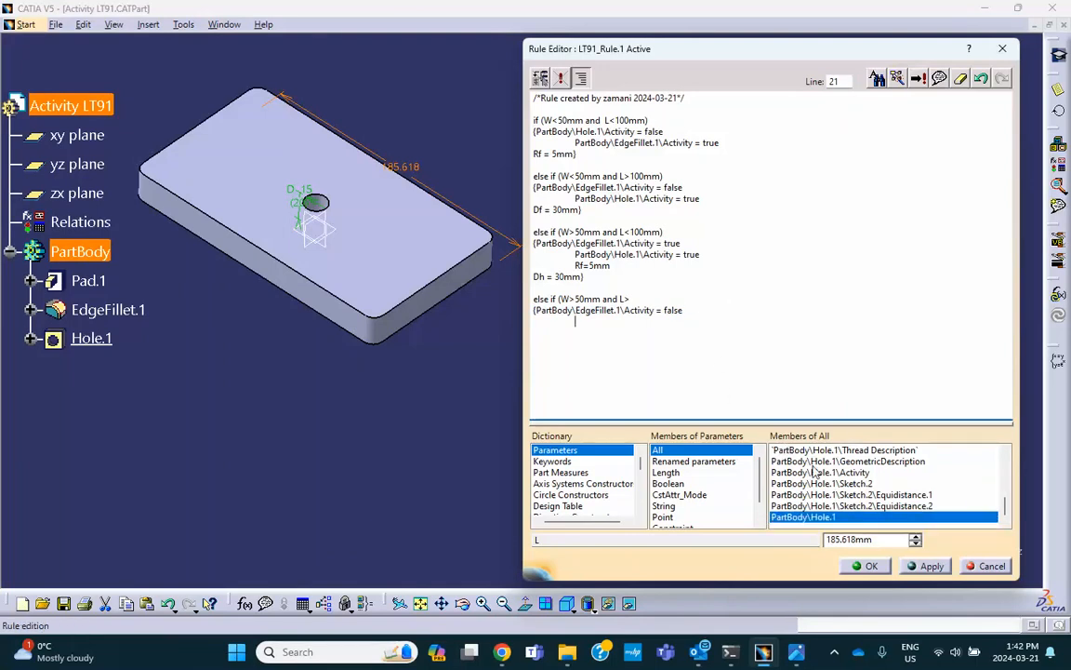
double_click(817, 472)
click(712, 365)
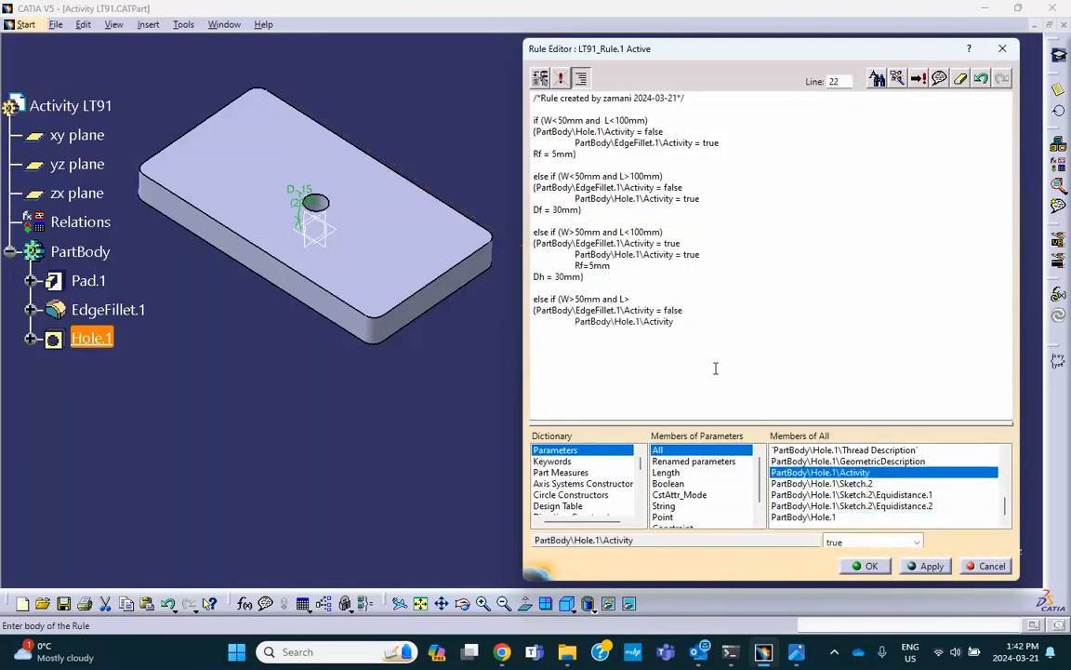
click(679, 321)
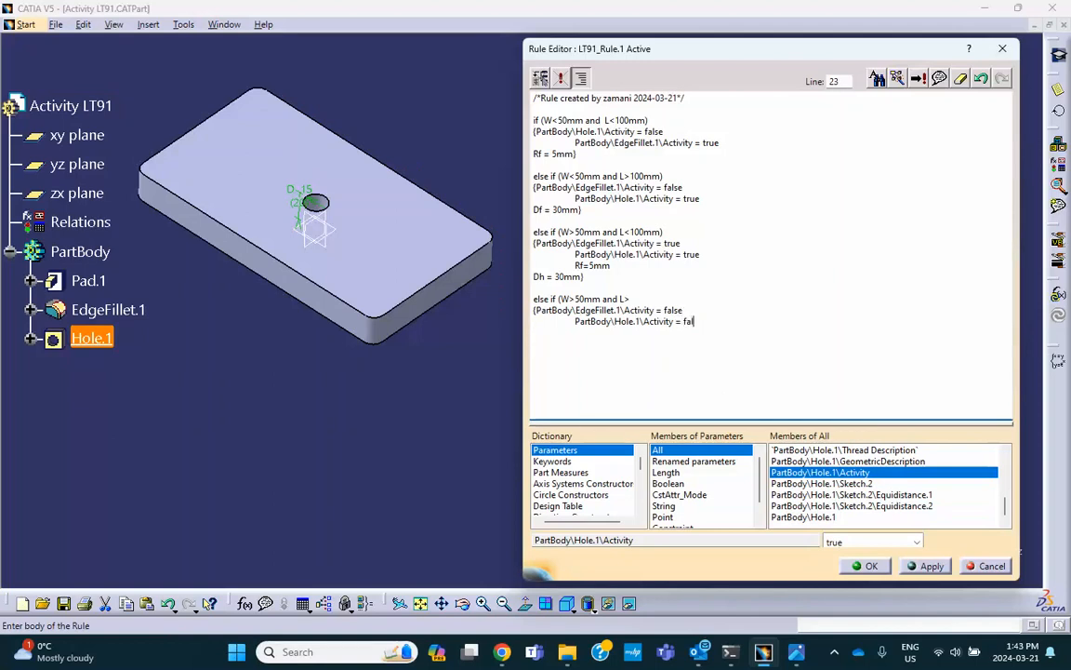
text(= false))
Complete the fourth condition with "100mm)" and start a final "else" branch with an opening brace, consulting the LT91.png reference image.
key(Return)
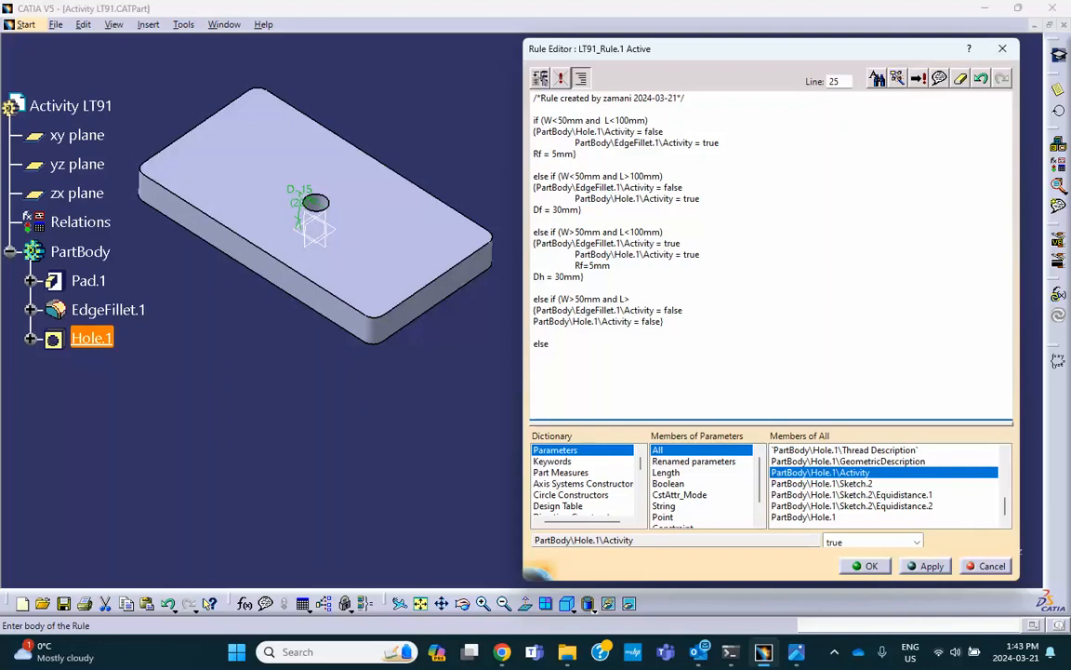
click(631, 299)
text(100mm)
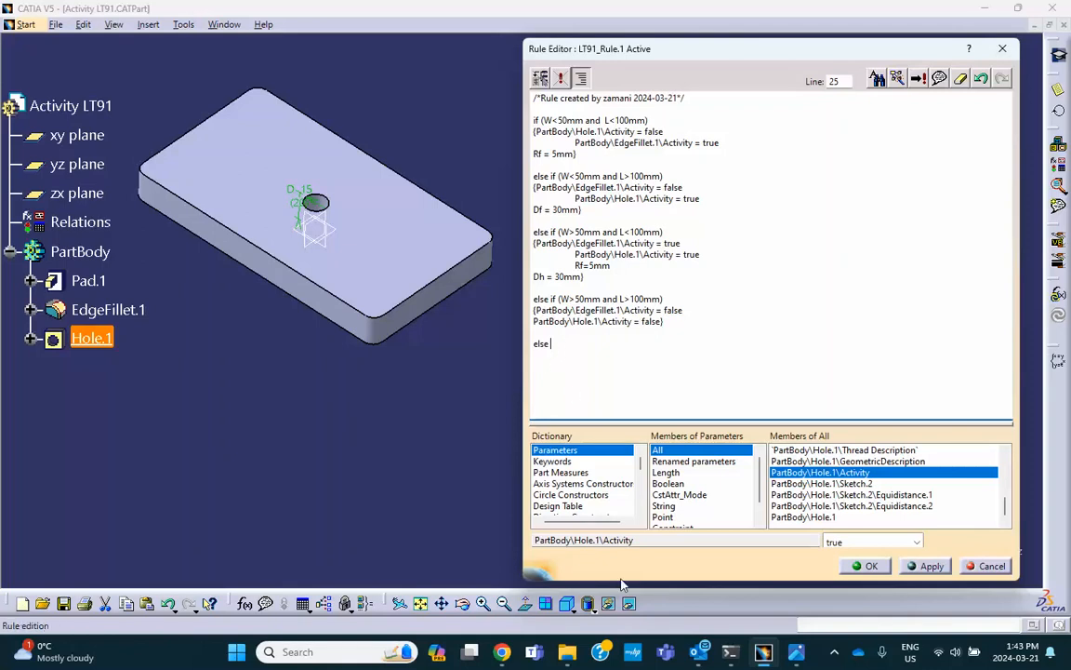
click(792, 654)
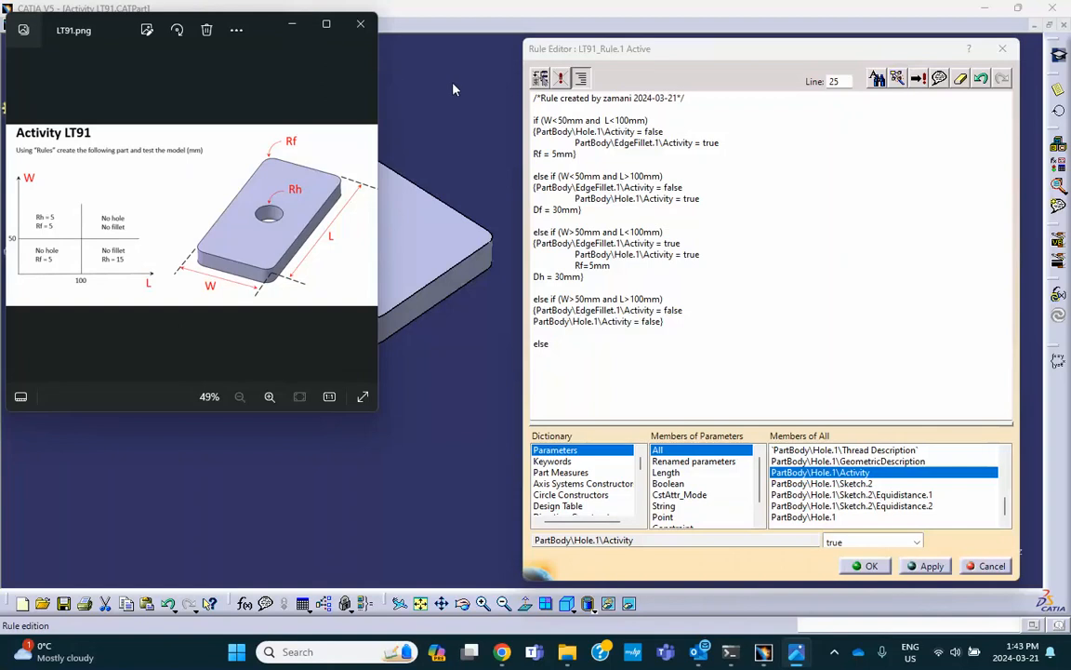
click(295, 28)
click(554, 346)
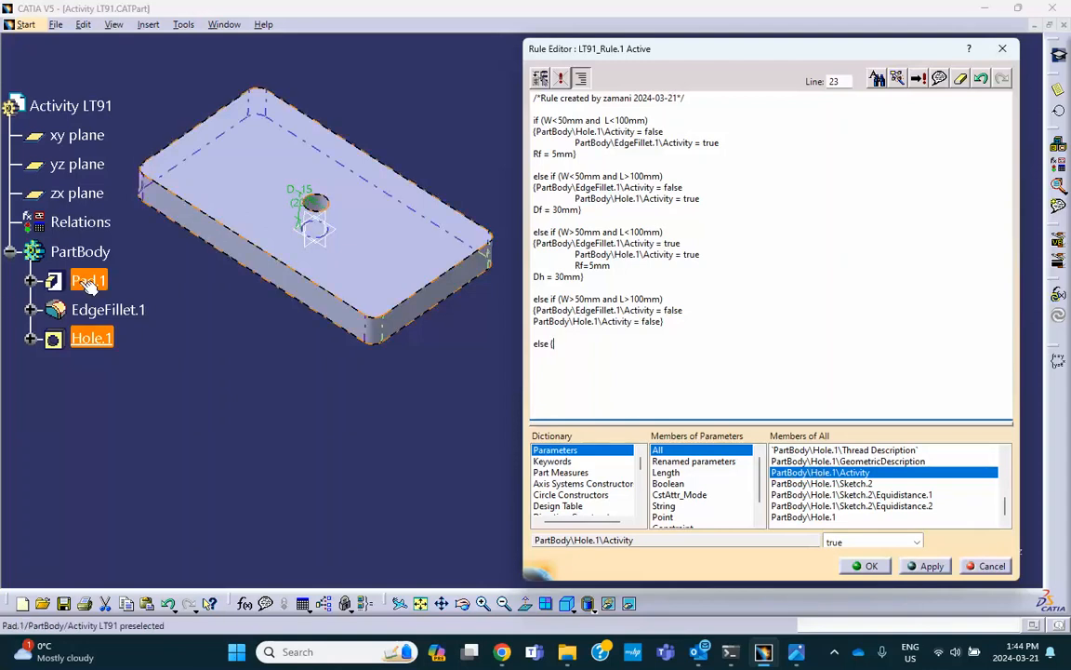
Place the else block's opening brace on its own line and set PartBody\EdgeFillet.1\Activity = true in it.
click(109, 308)
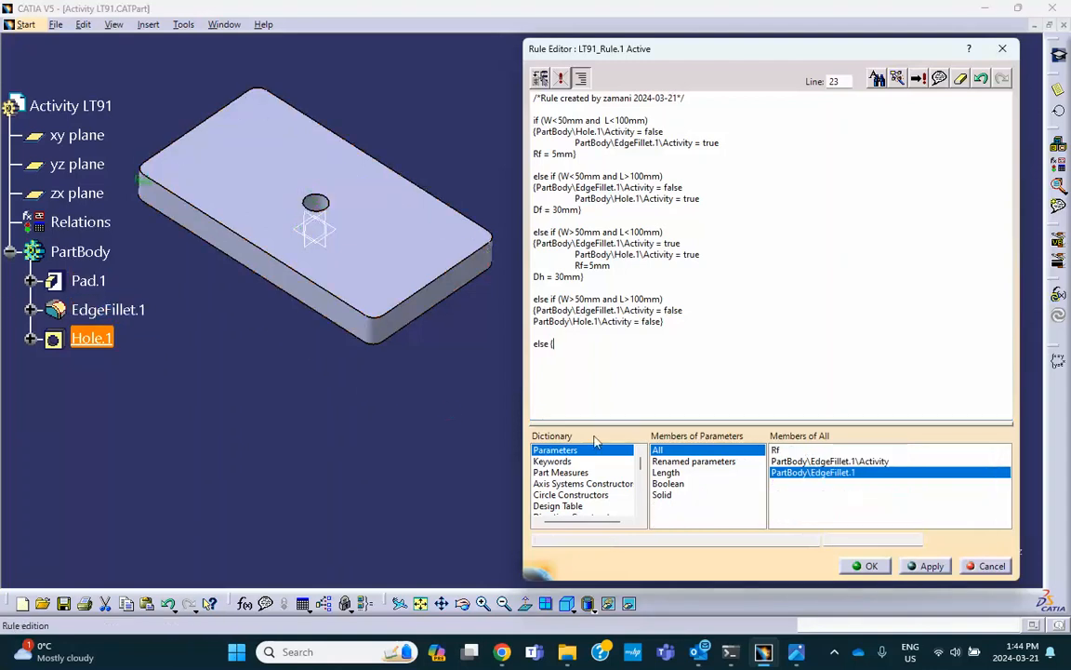
double_click(828, 460)
key(Return)
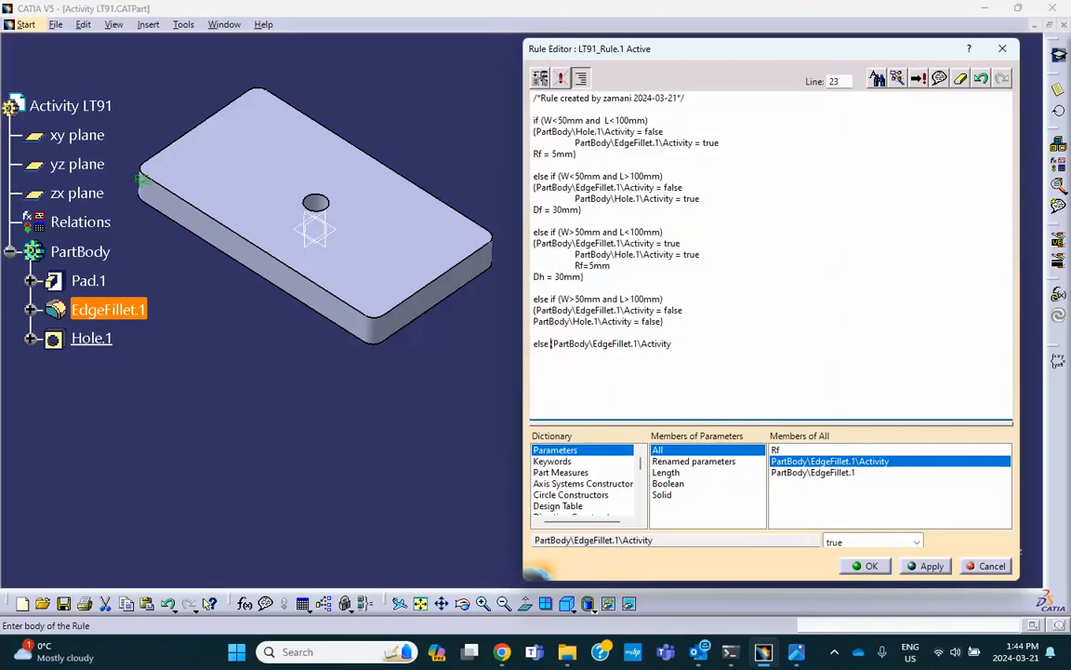
key(Return)
click(661, 355)
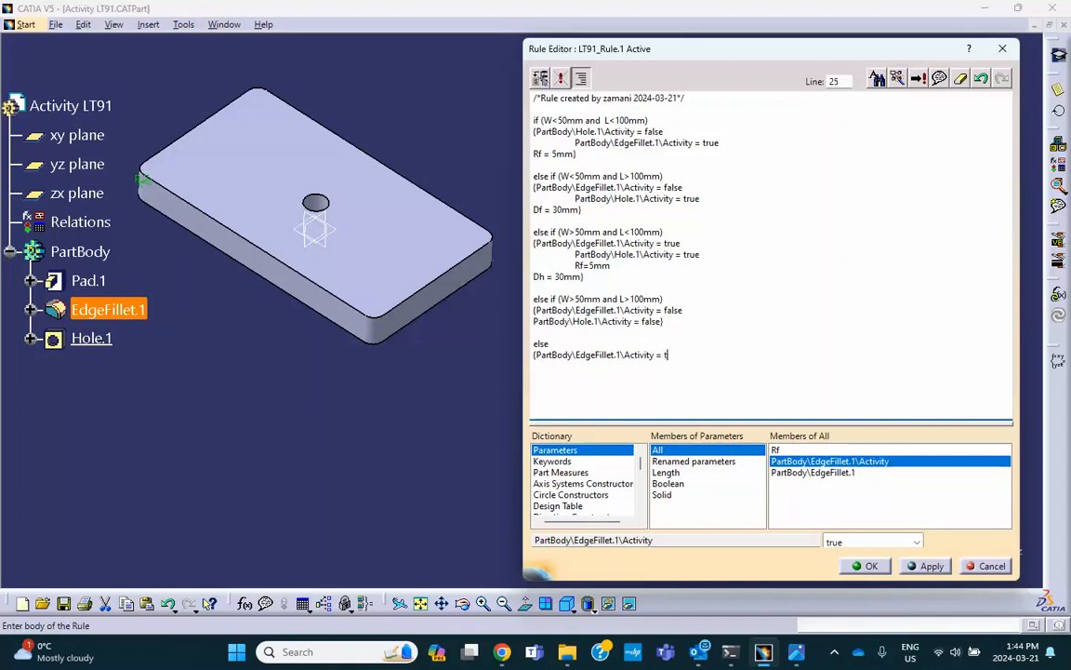
text(tru)
key(BackSpace)
key(Return)
In the else block, add the lines PartBody\Hole.1\Activity = true and Rf = 20mm.
click(91, 337)
scroll(812, 489, down, 5)
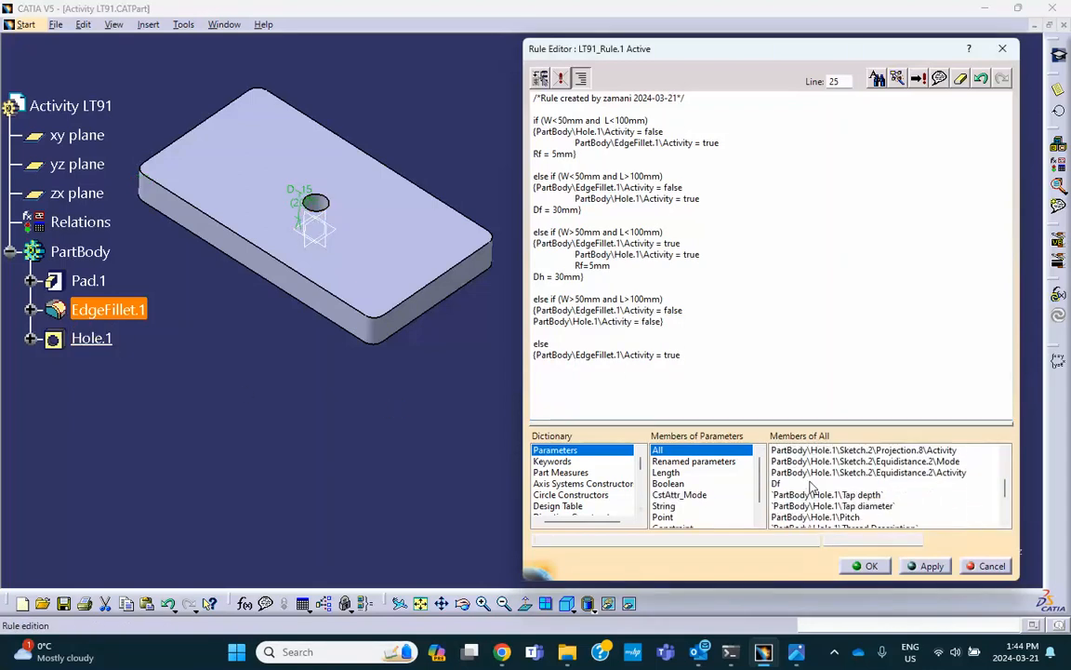
scroll(823, 485, down, 1)
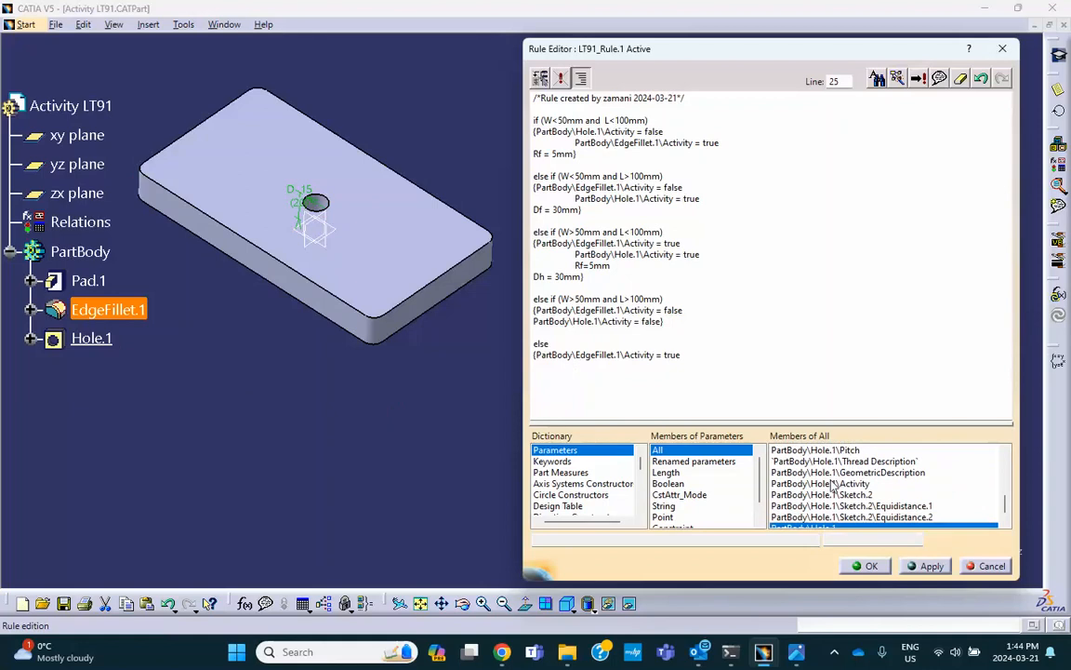
double_click(832, 484)
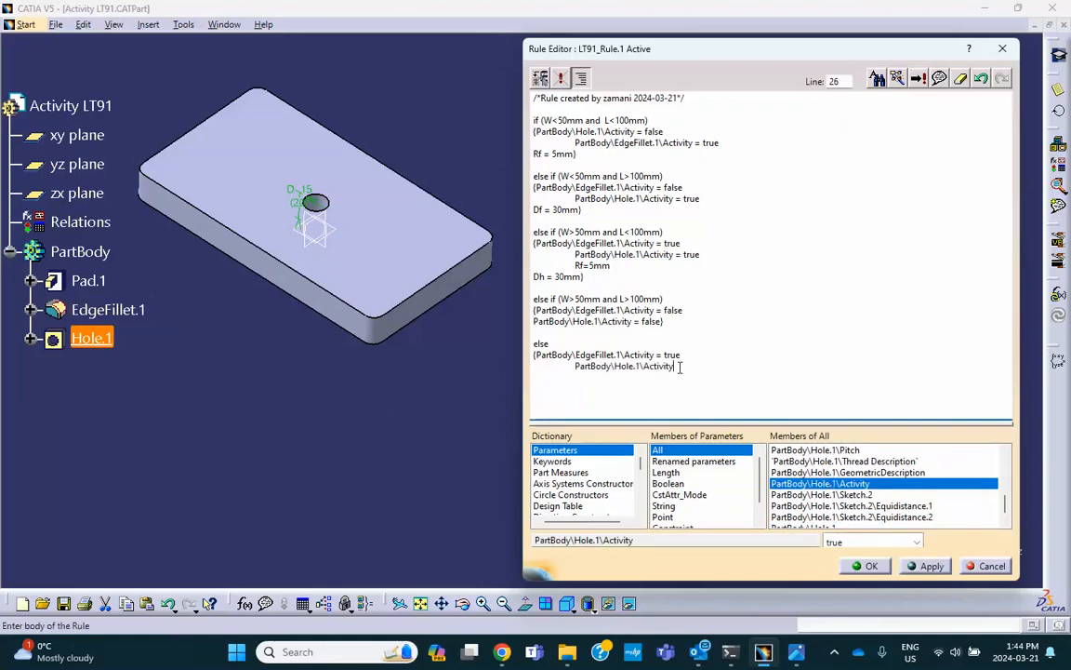
text(= true R)
text(f)
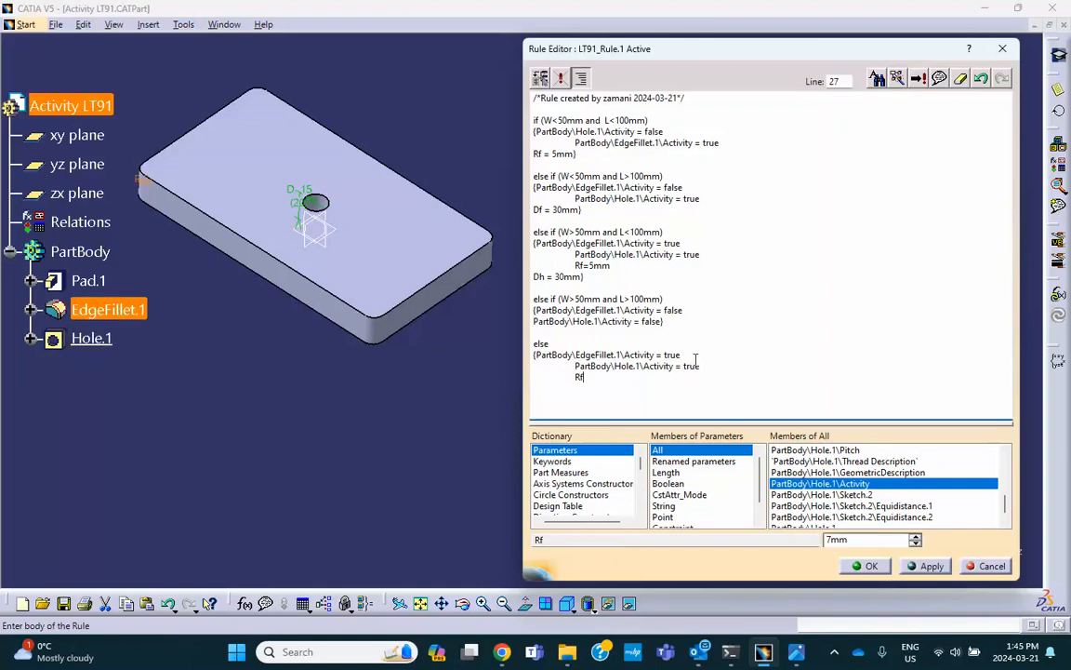
text( = 20mm)
click(696, 359)
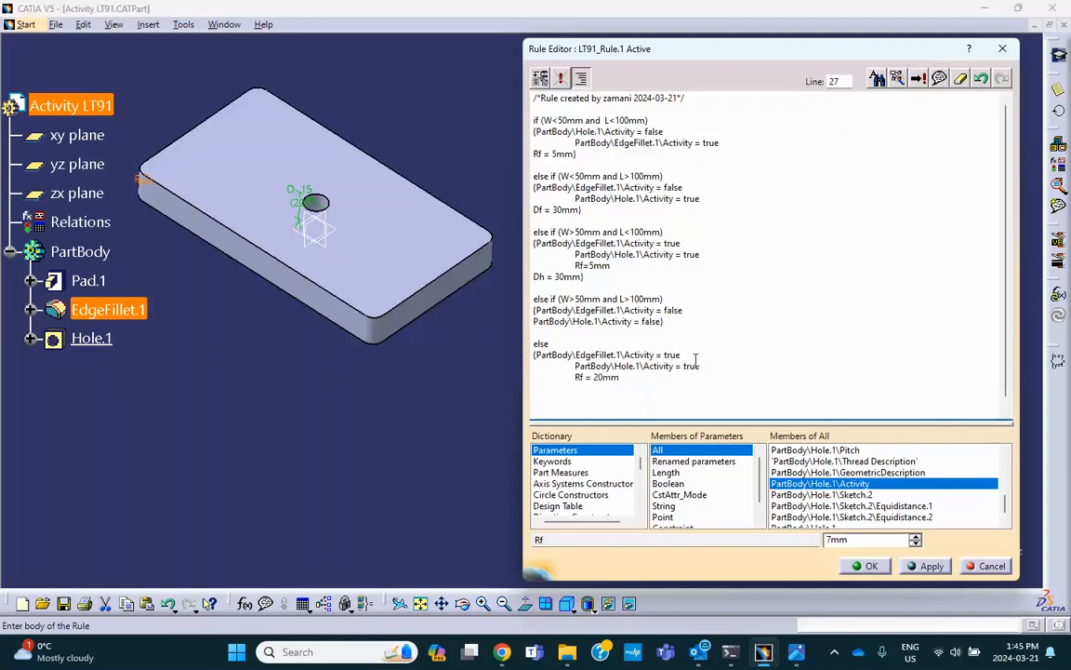
Finish the else block with the line Dh= 40mm and a closing brace.
text(D)
text(h=)
text(=)
text( 4)
text(0mm))
Check the rule's syntax and the hole's renamed parameters, and save the rule without going back to fix it.
click(916, 80)
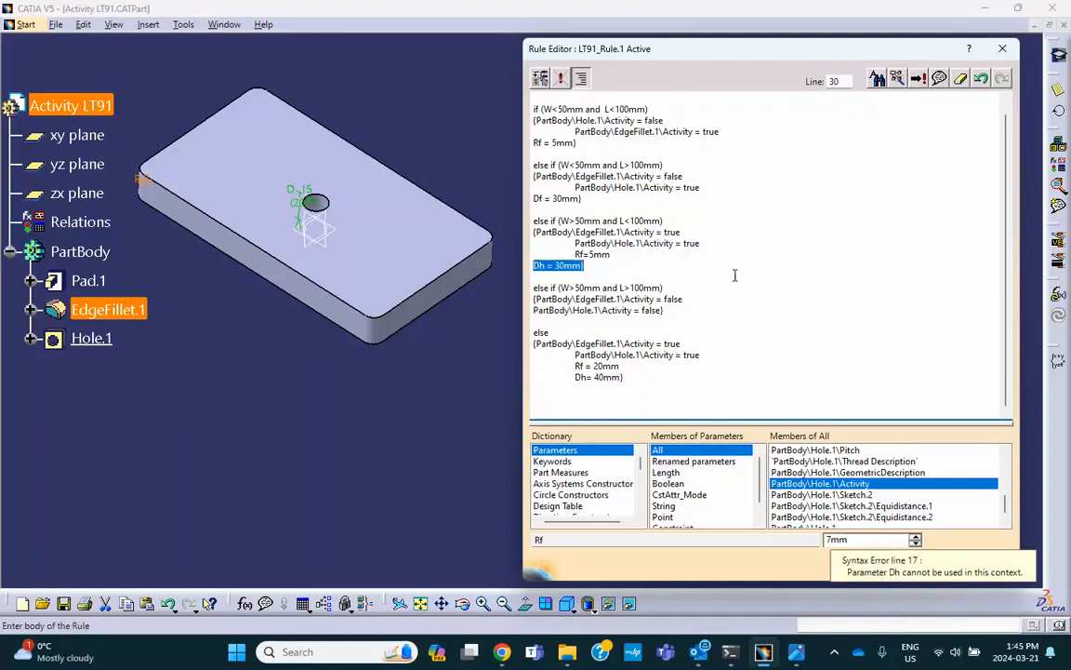
click(555, 274)
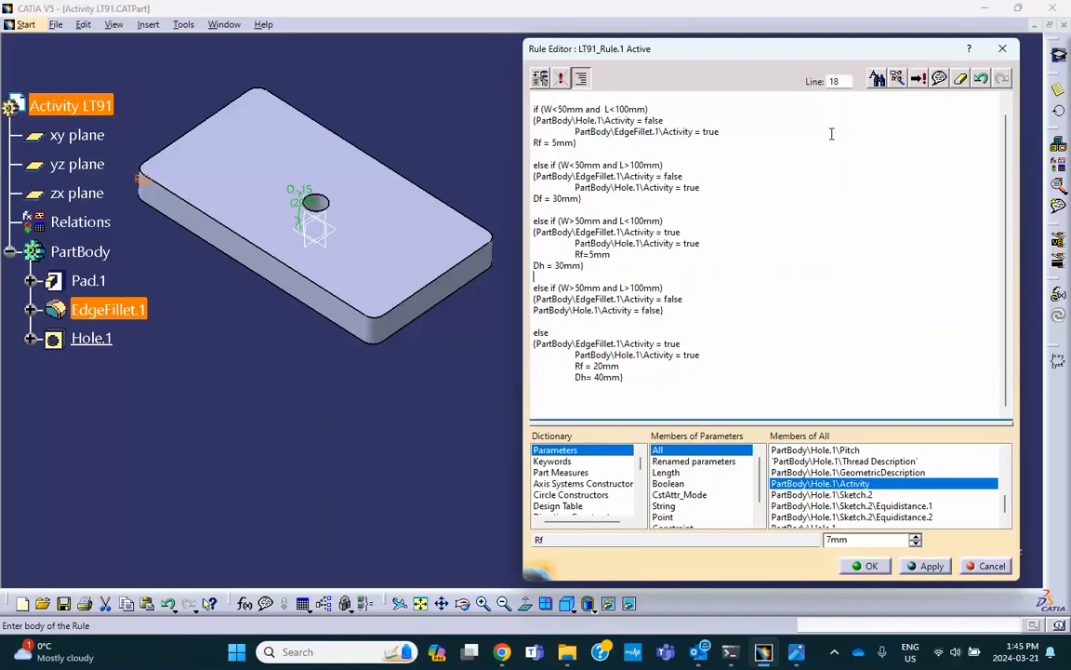
click(915, 80)
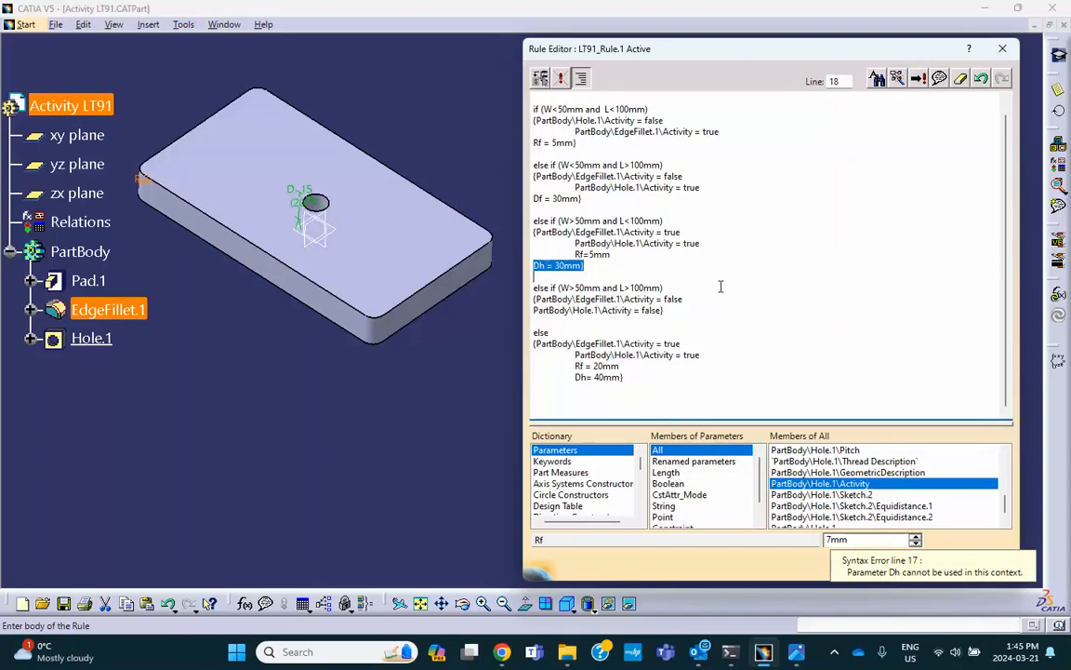
click(545, 198)
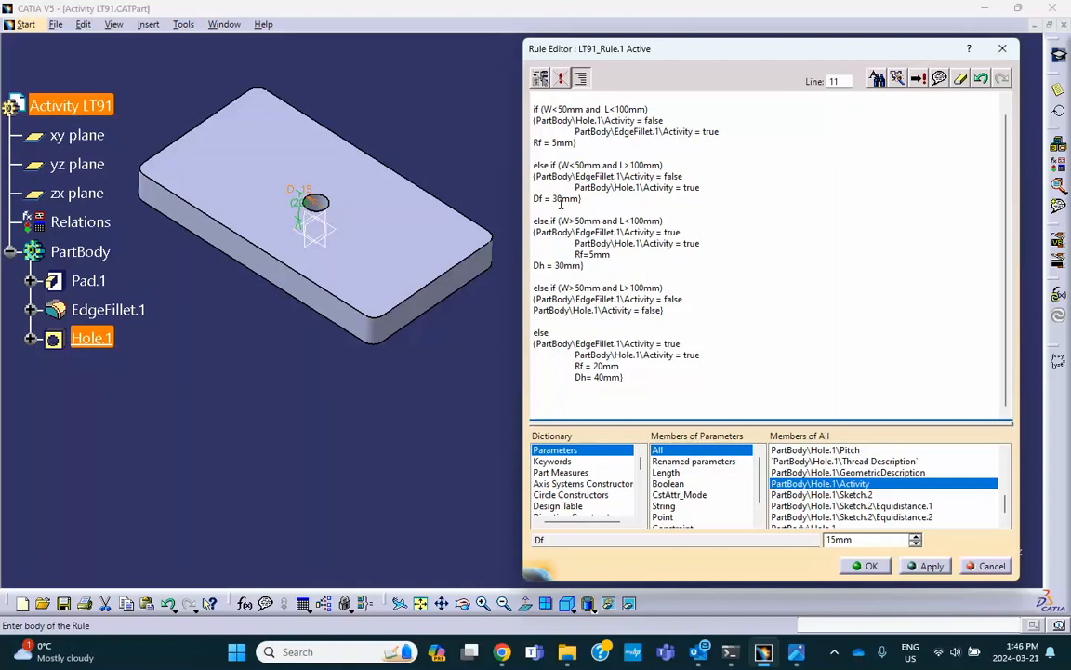
click(693, 462)
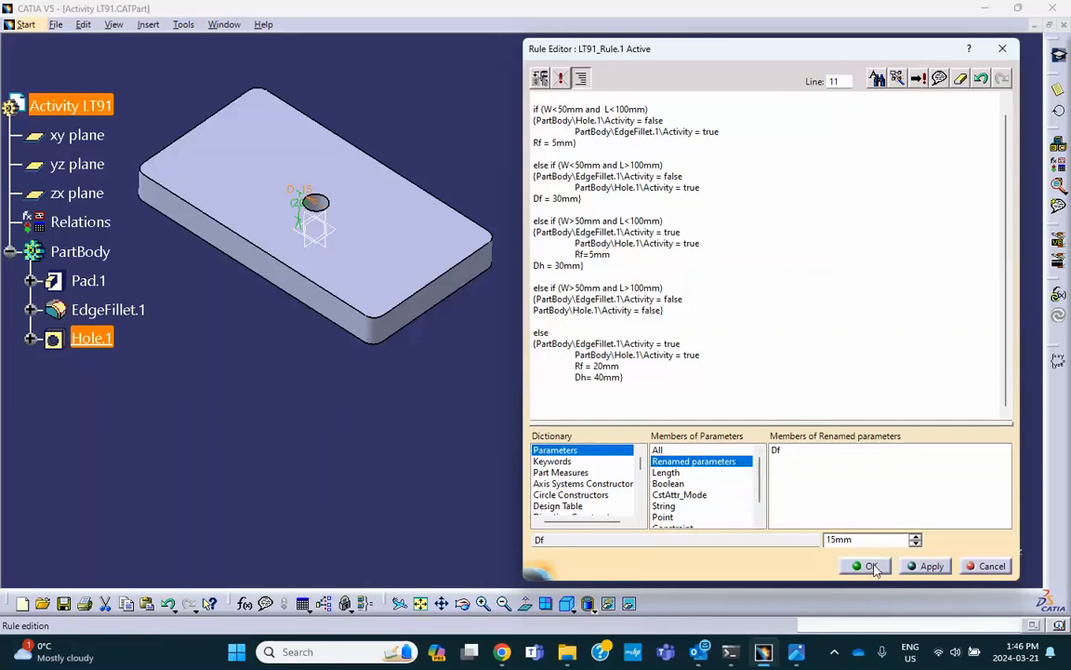
click(870, 567)
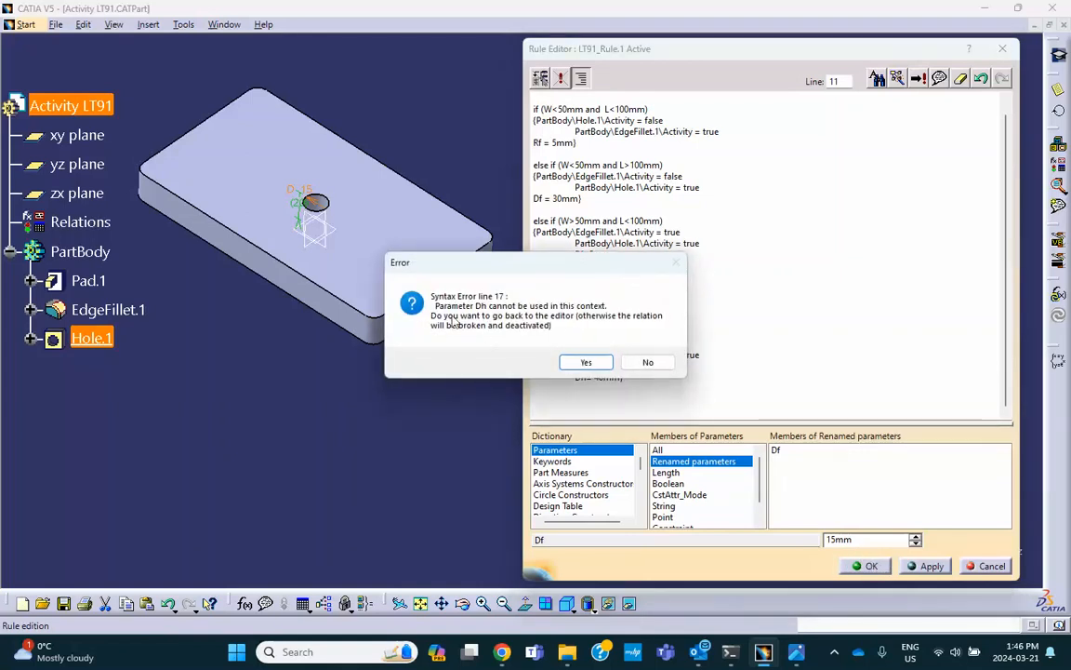
click(648, 363)
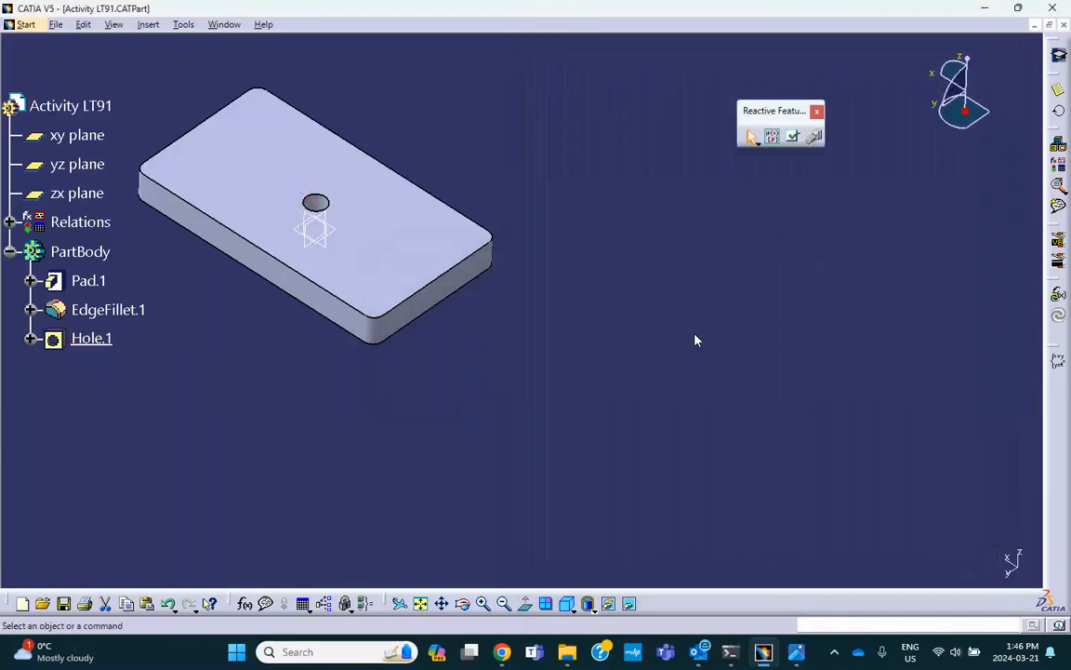
Rename the diameter parameter of Hole.1 to Dh in the part's formulas.
click(9, 222)
double_click(93, 251)
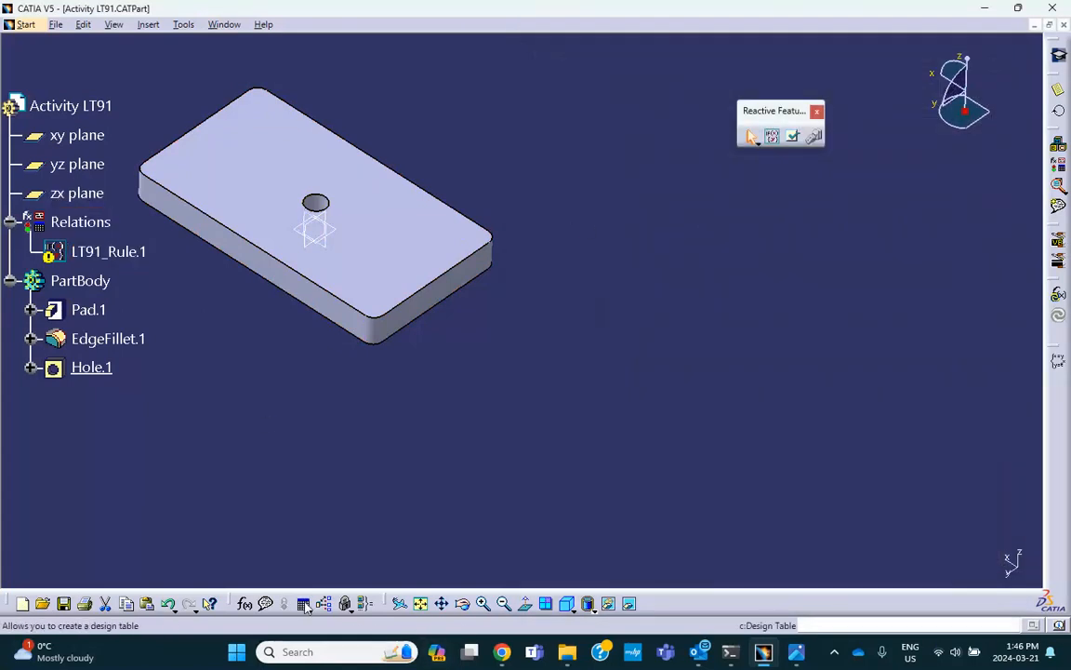
click(244, 604)
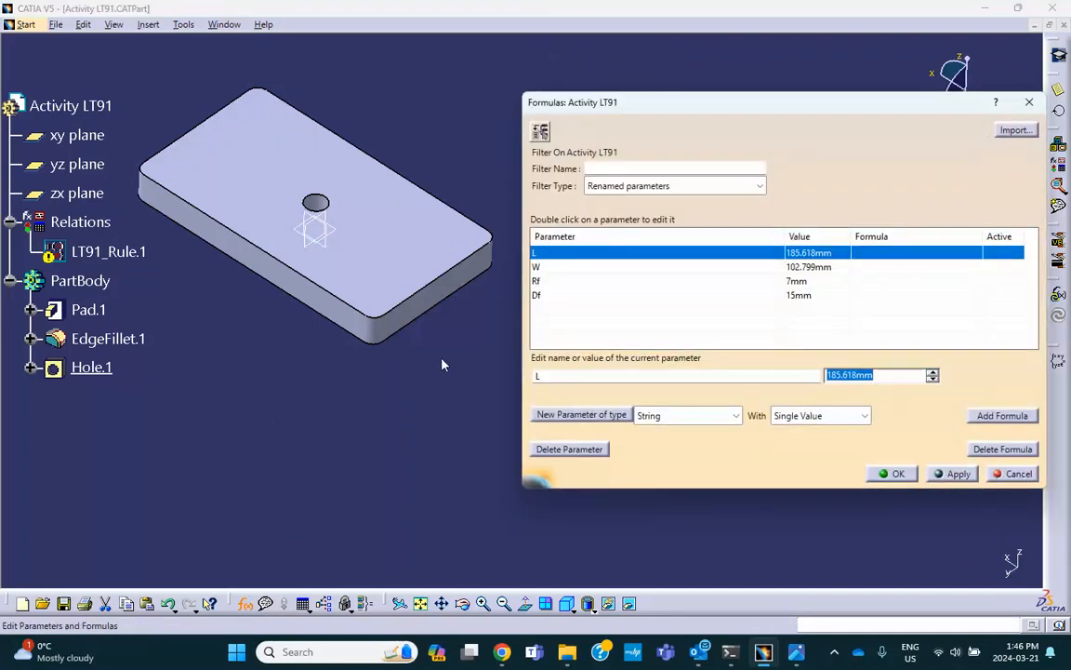
click(425, 272)
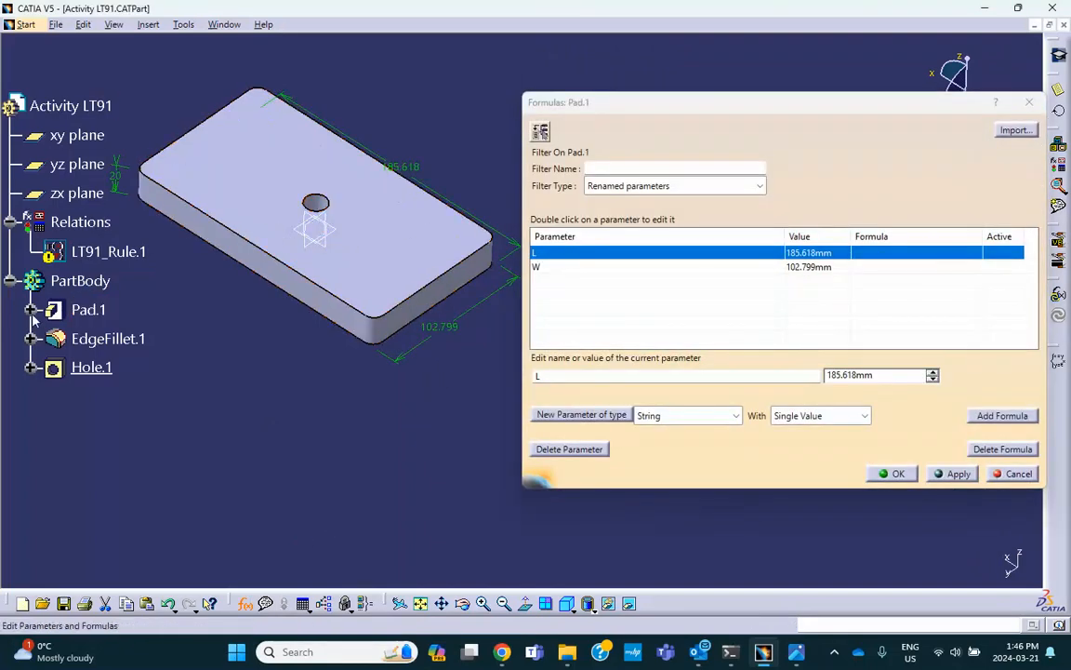
click(93, 367)
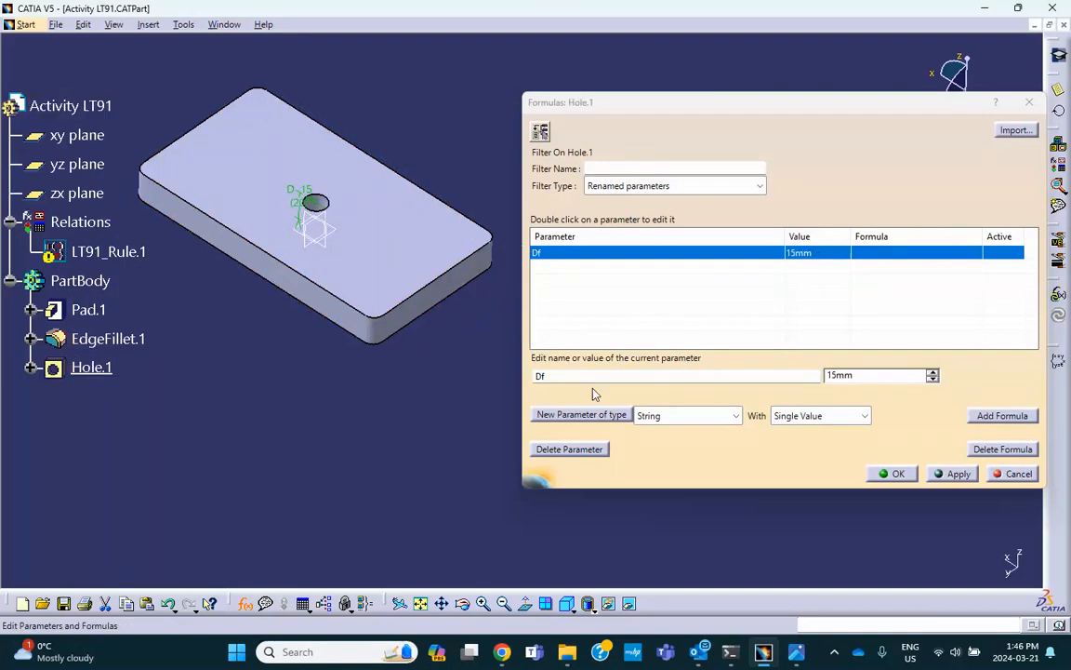
click(567, 374)
key(BackSpace)
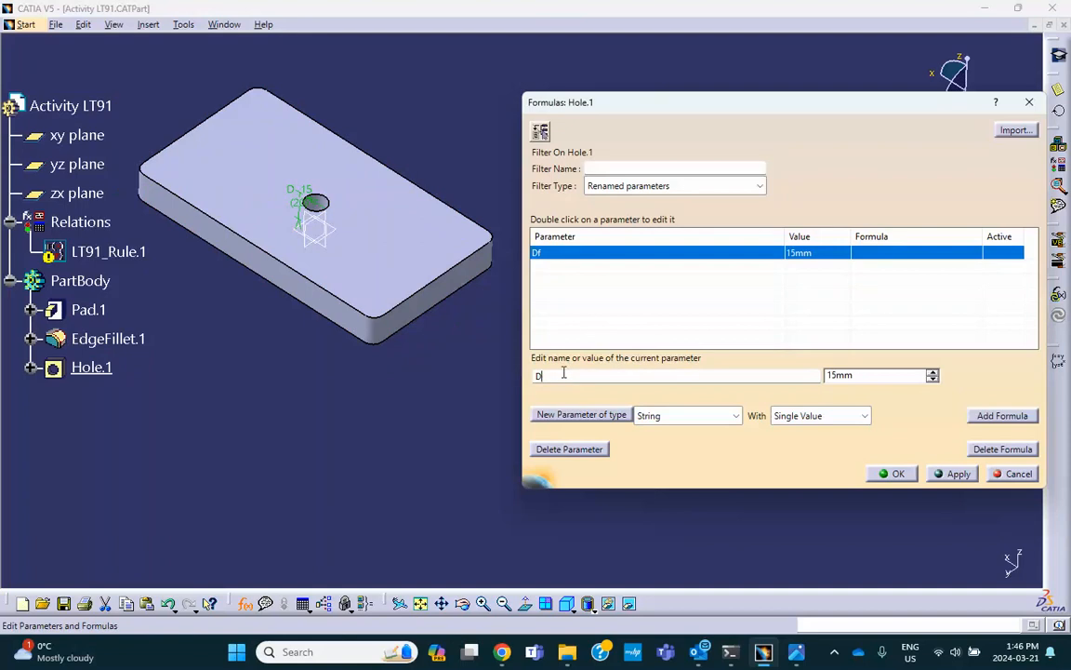
text(h)
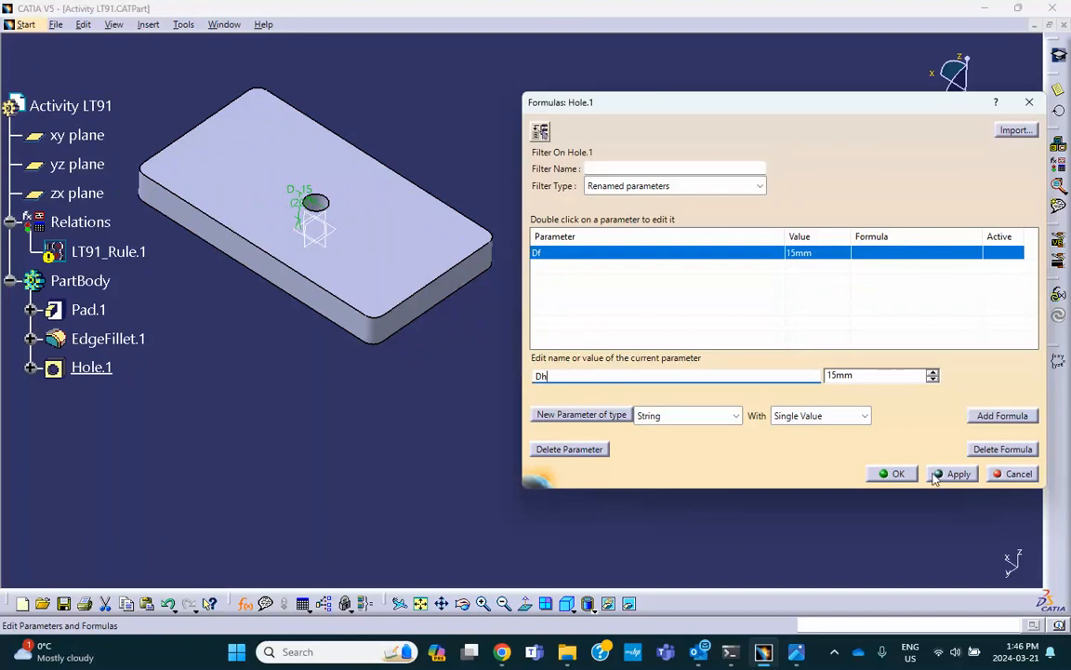
click(893, 473)
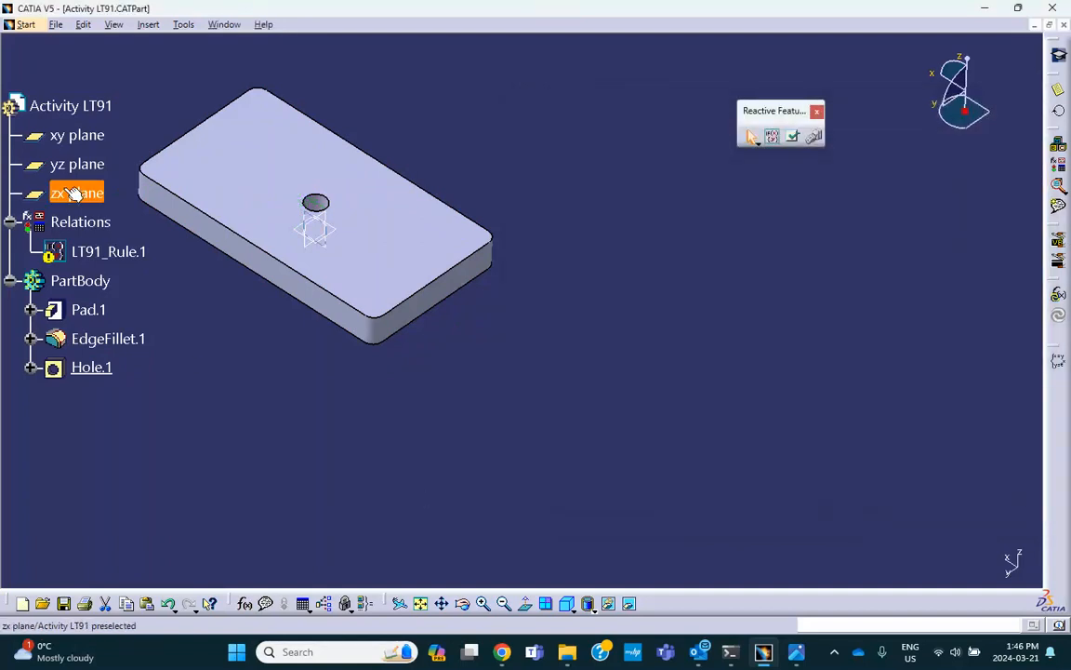
Replace Df with Dh in the second block of LT91_Rule.1, check the syntax and save the rule.
double_click(103, 251)
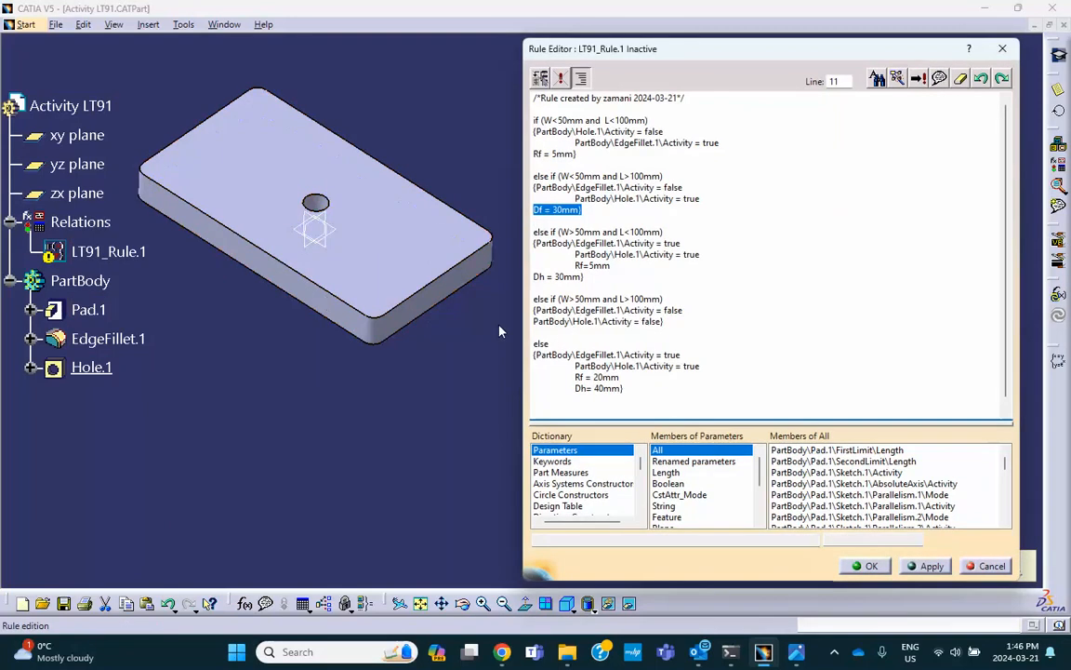
click(741, 265)
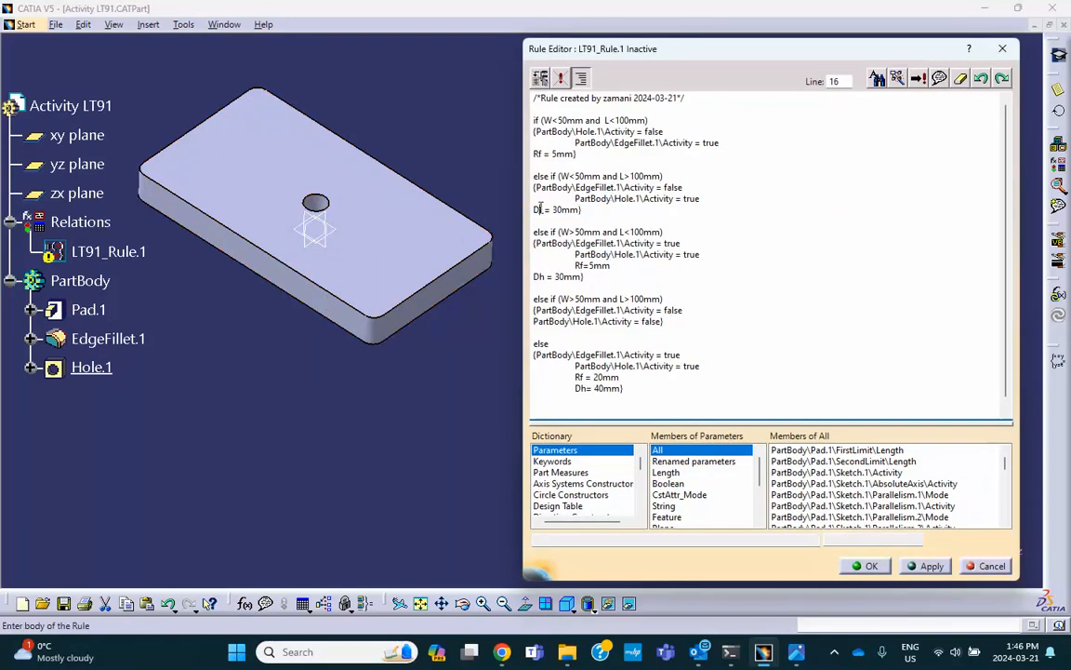
key(BackSpace)
text(h)
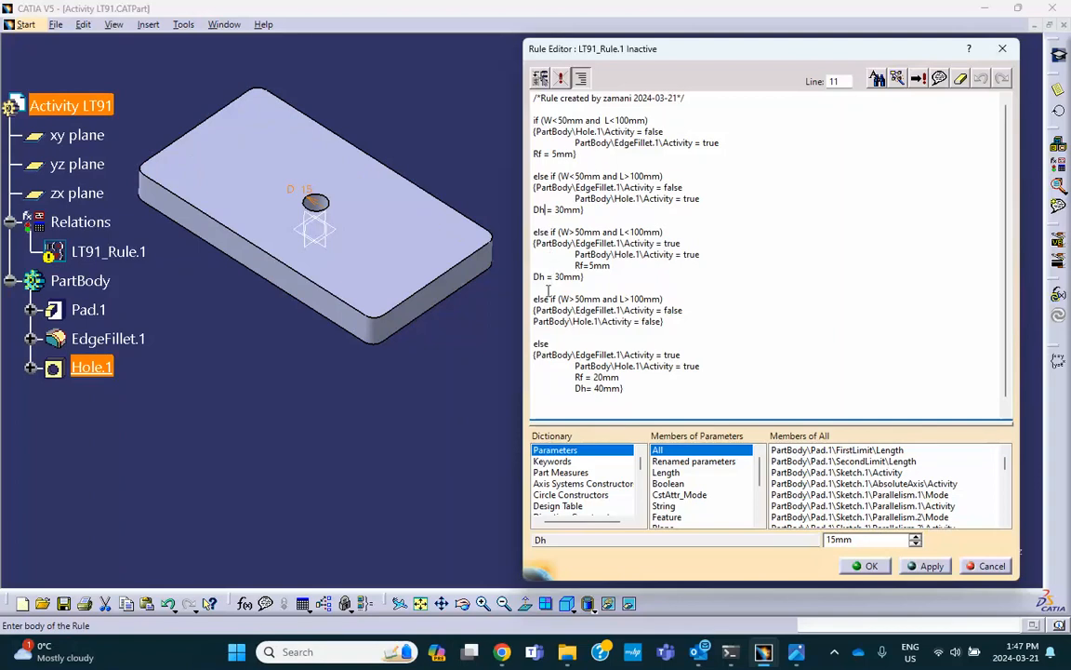
click(704, 311)
click(919, 80)
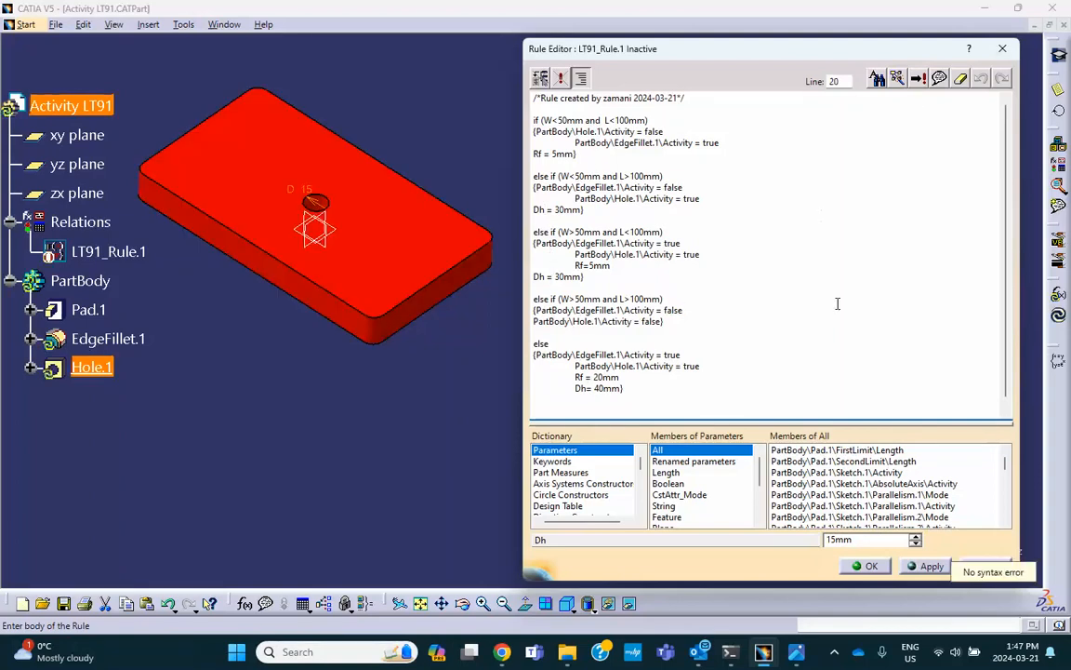
click(867, 564)
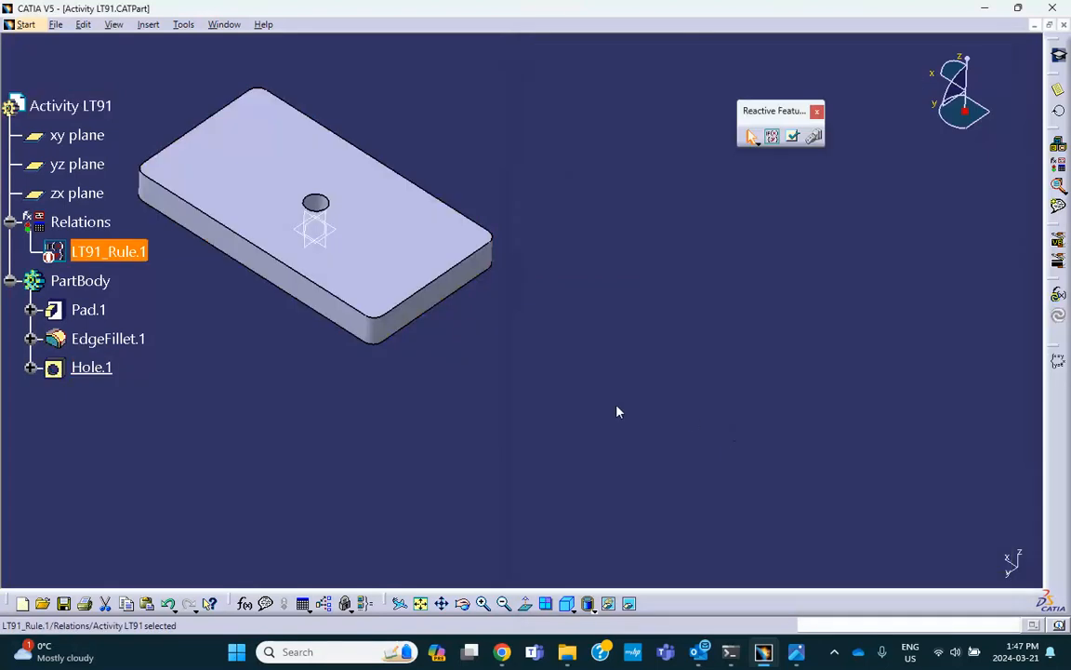
Activate LT91_Rule.1 so that it drives the plate's hole and fillets.
double_click(111, 253)
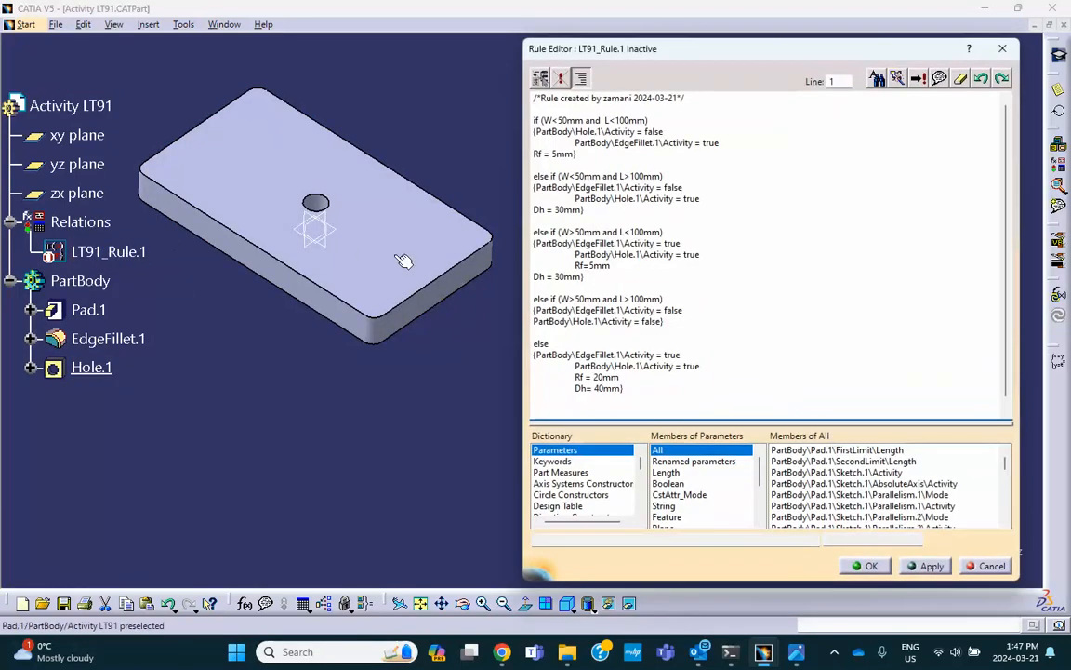
click(867, 565)
right_click(135, 250)
mouse_move(186, 473)
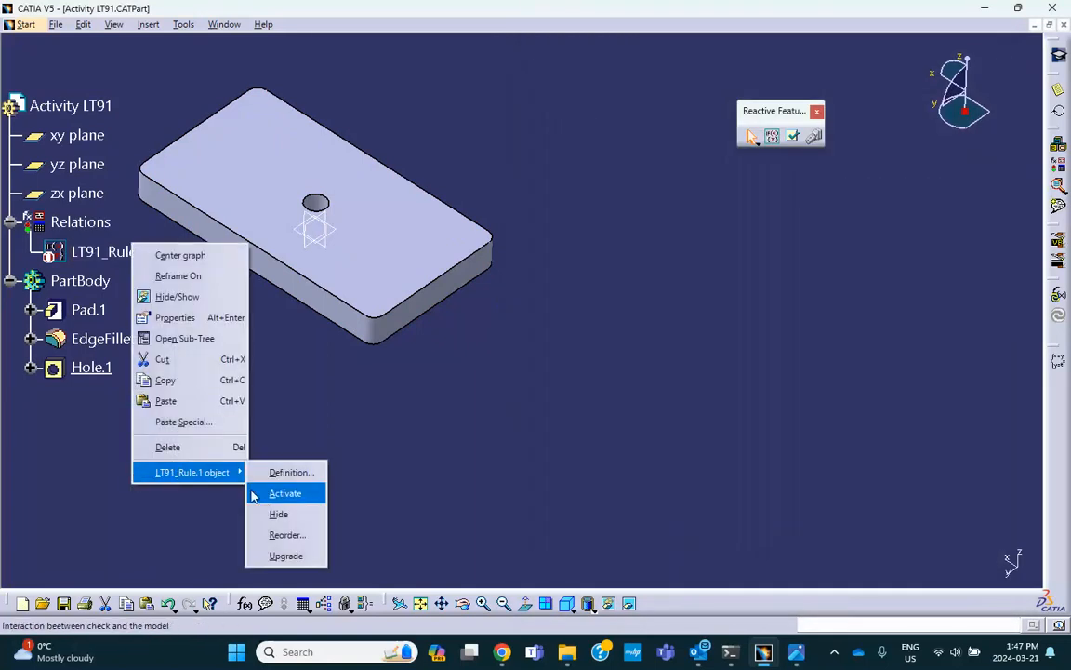
click(296, 494)
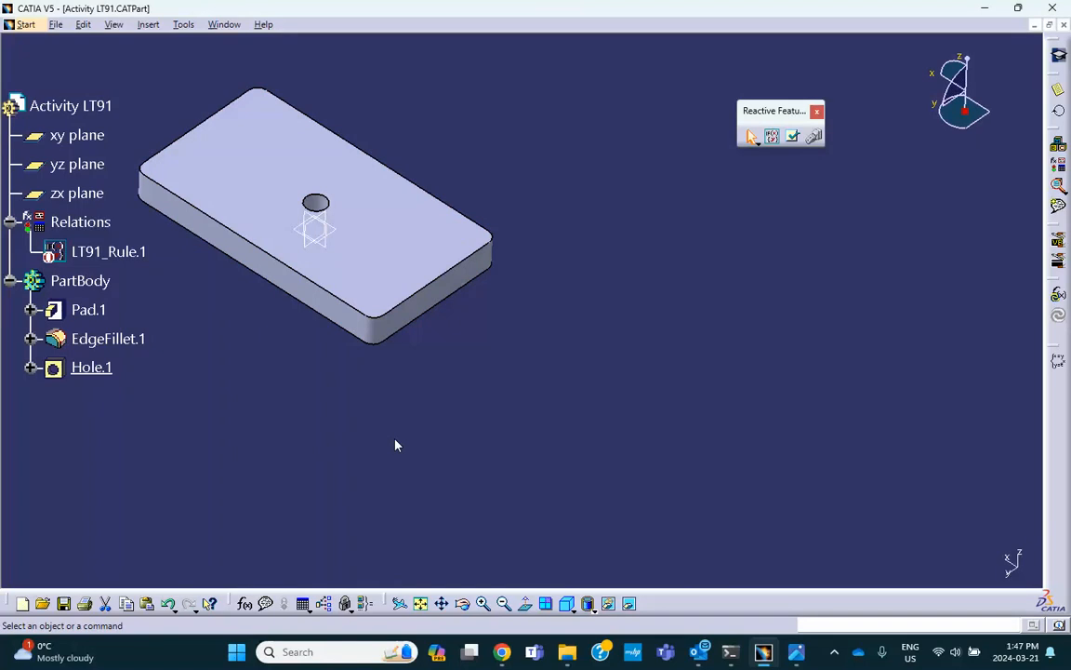
right_click(126, 252)
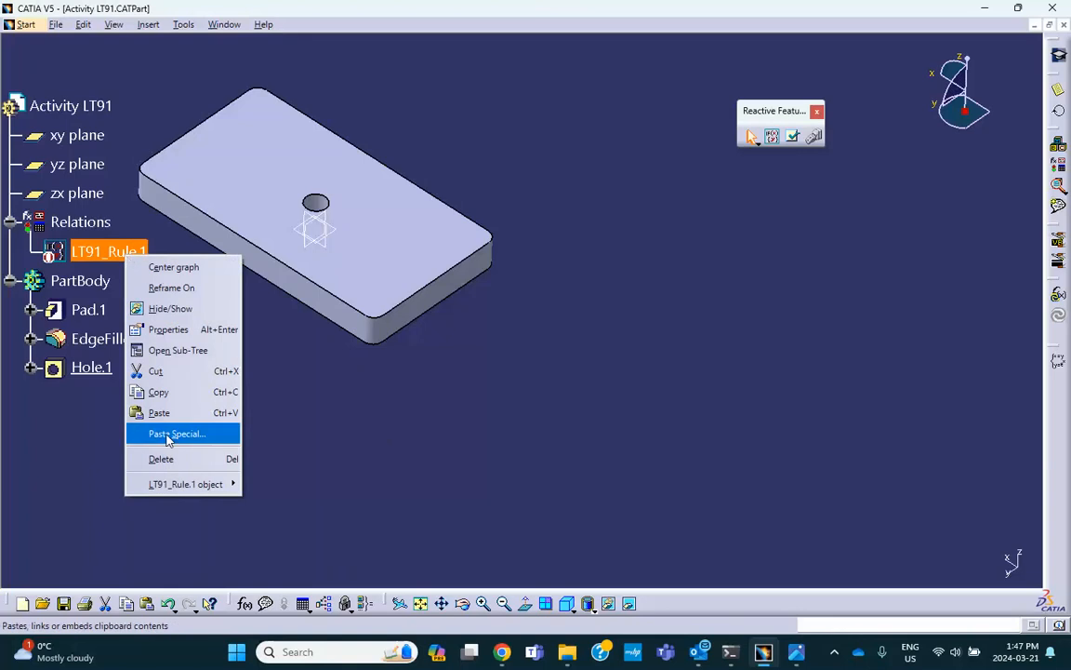
mouse_move(179, 488)
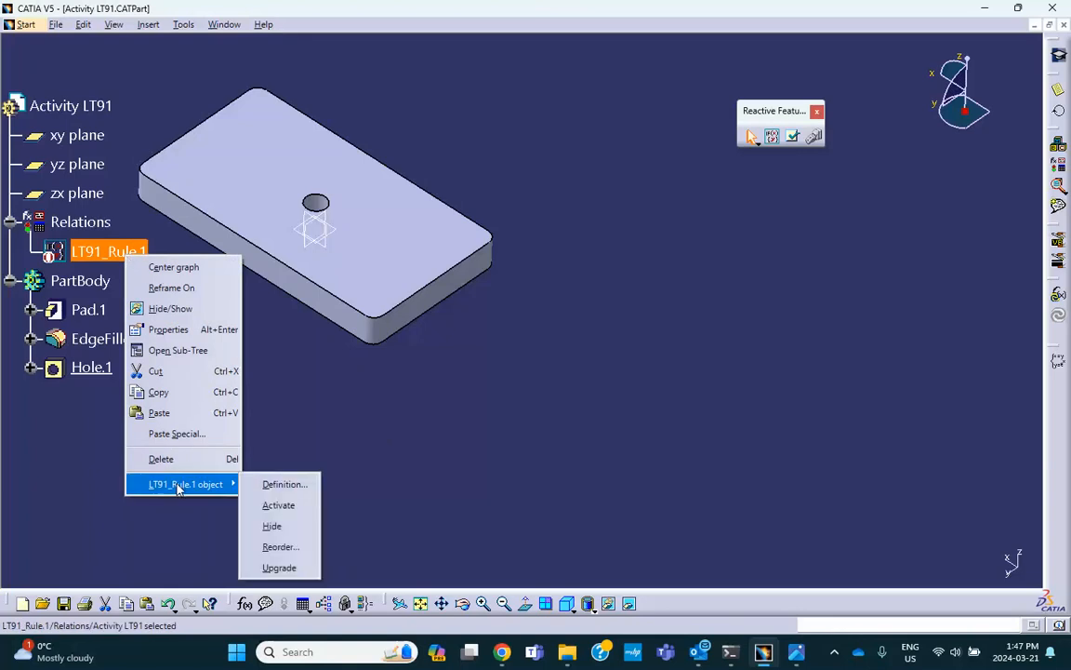
click(276, 506)
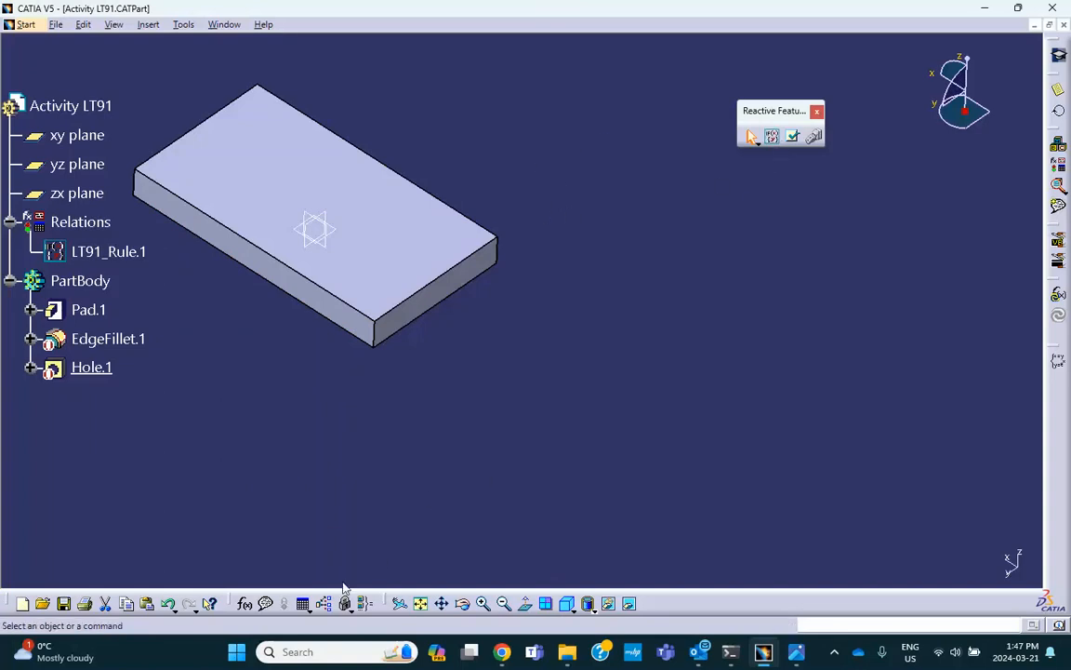
Set the length parameter L to 90 mm in the part's formulas.
click(245, 603)
click(434, 119)
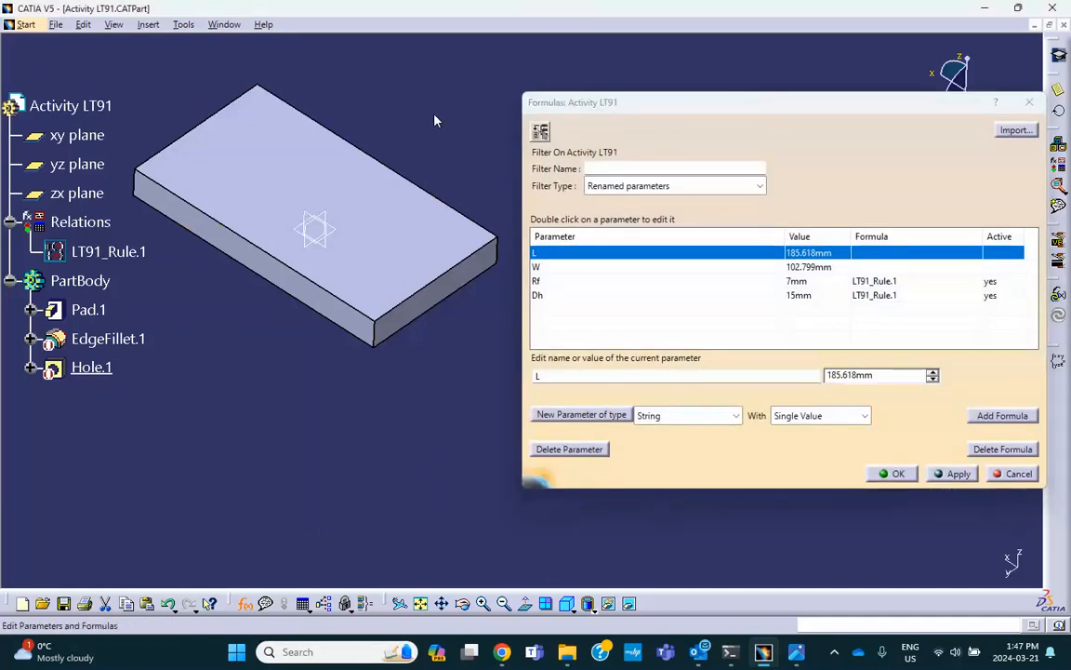
click(545, 256)
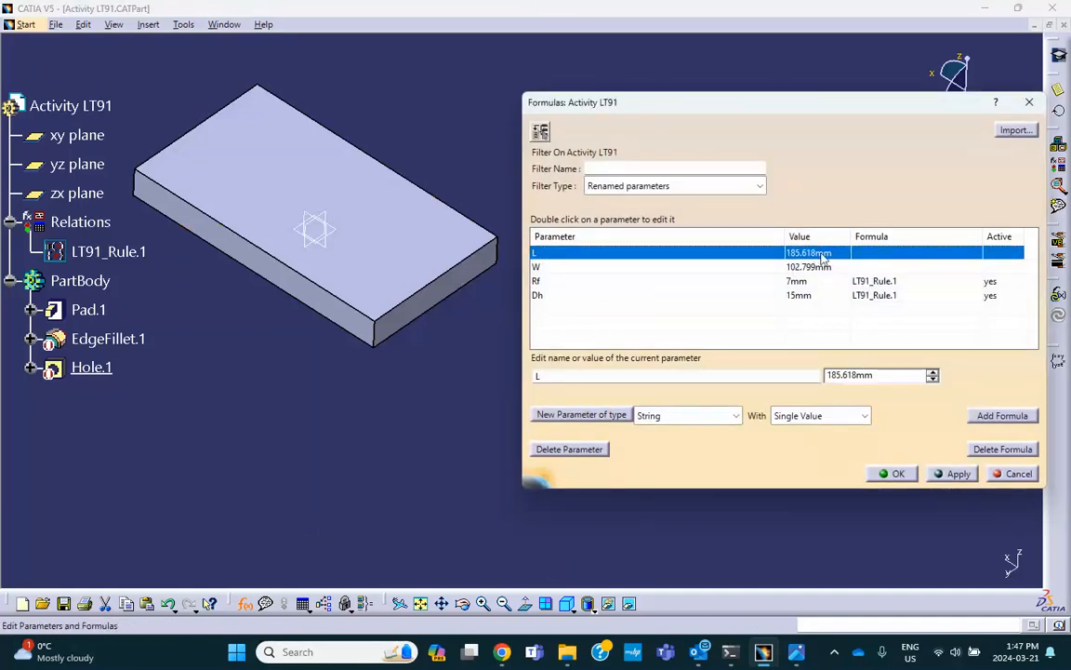
drag(865, 374, 805, 379)
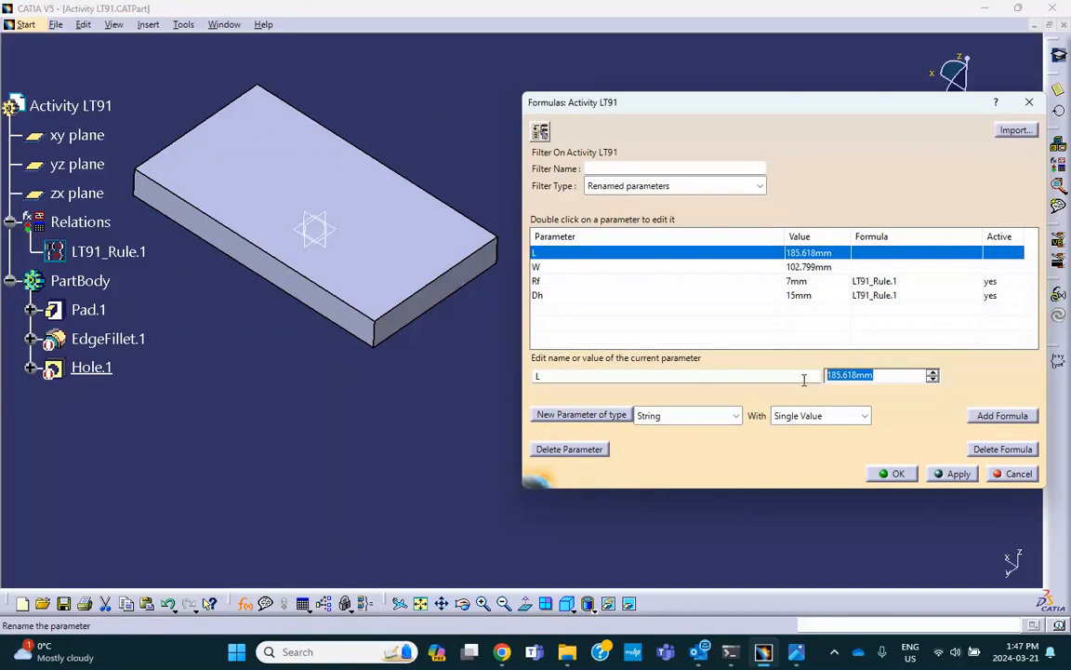
text(90)
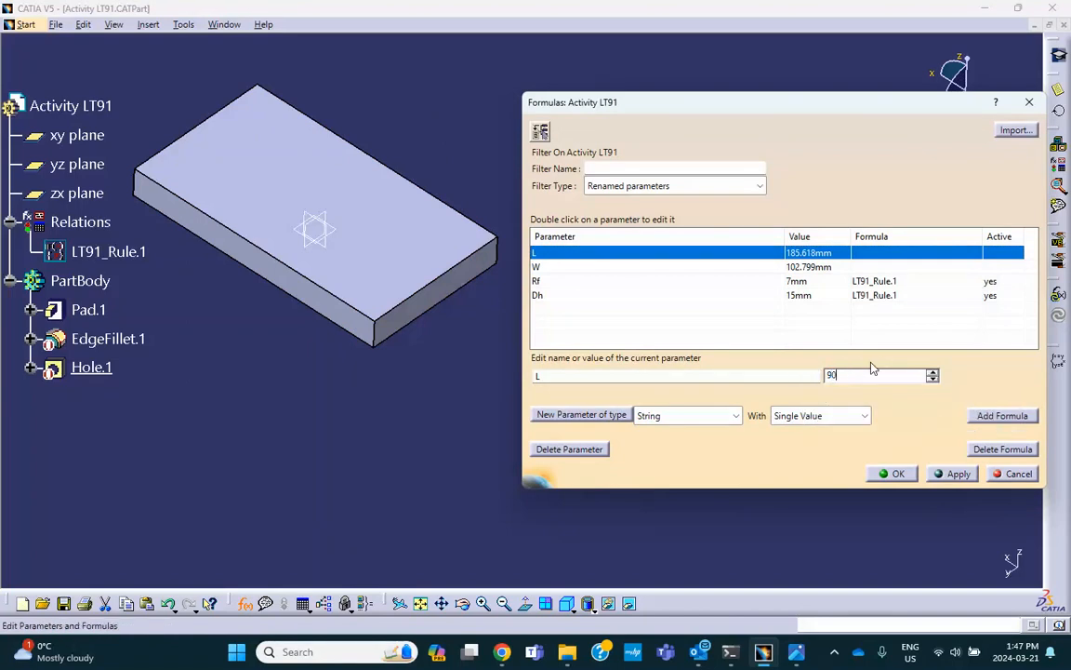
key(Return)
Set the width parameter W to 40 mm in the part's formulas and update the plate, consulting the LT91.png chart.
click(812, 267)
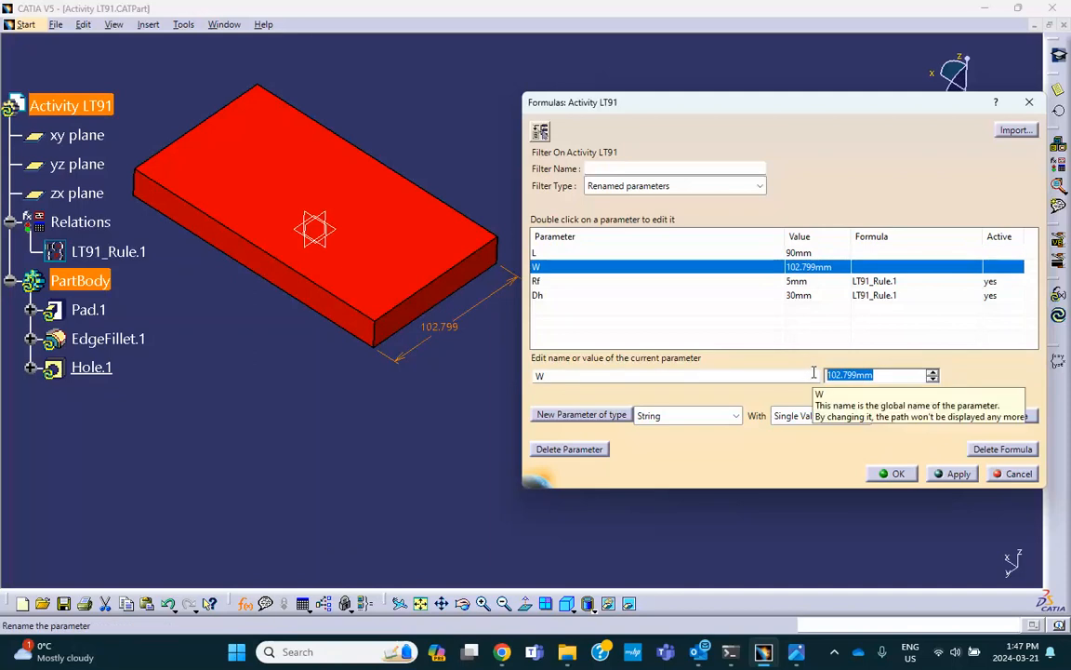
text(40)
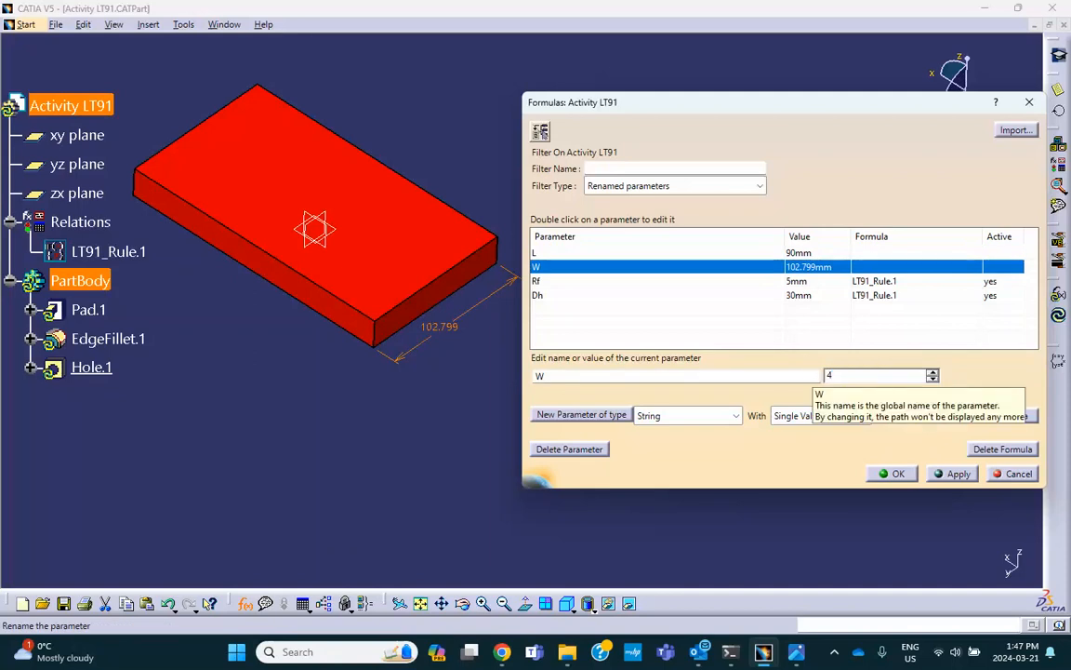
click(765, 653)
click(622, 454)
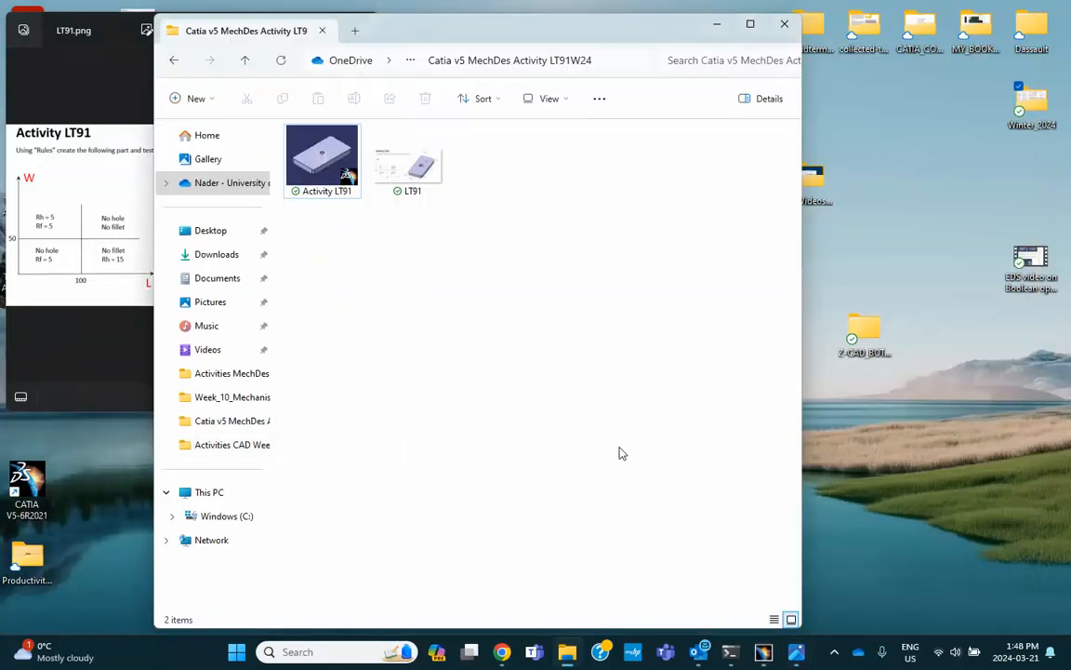
click(90, 80)
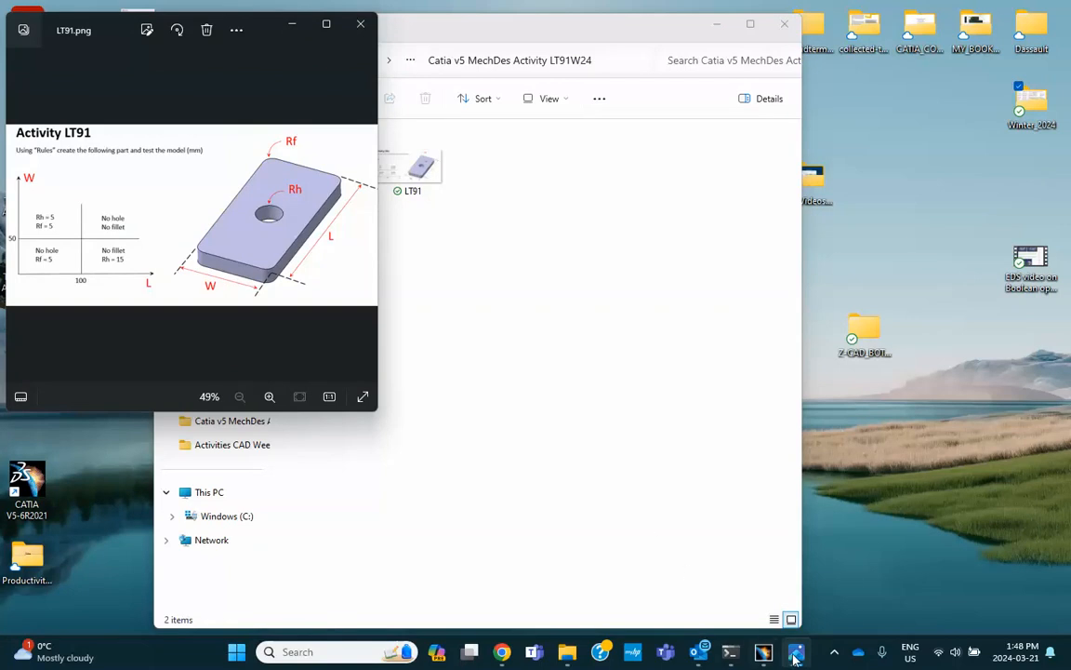
click(765, 656)
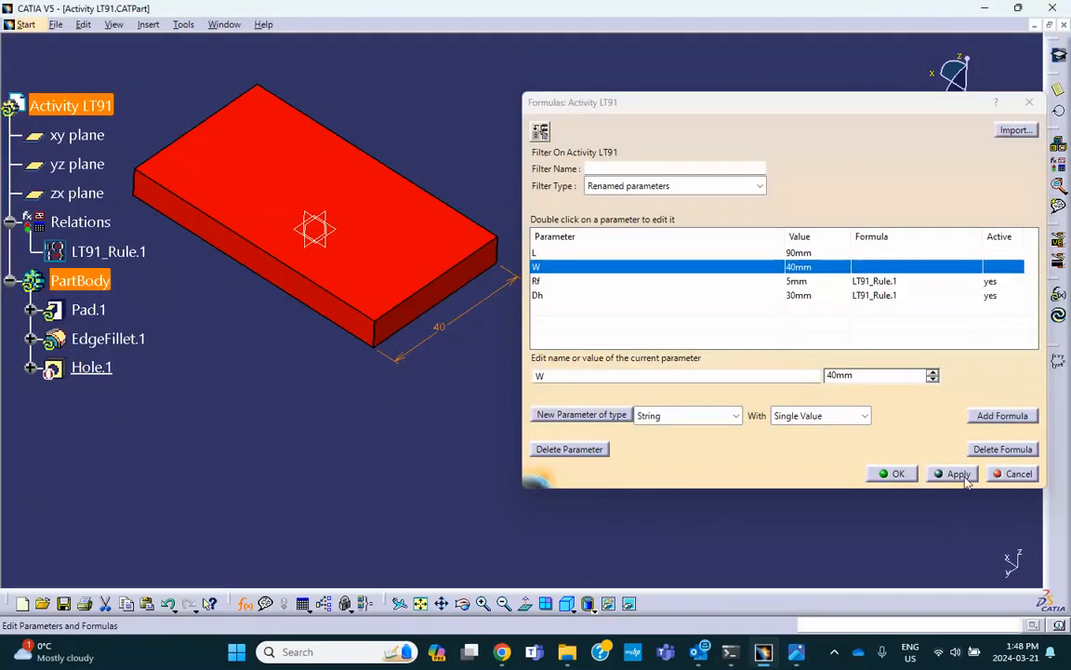
click(957, 474)
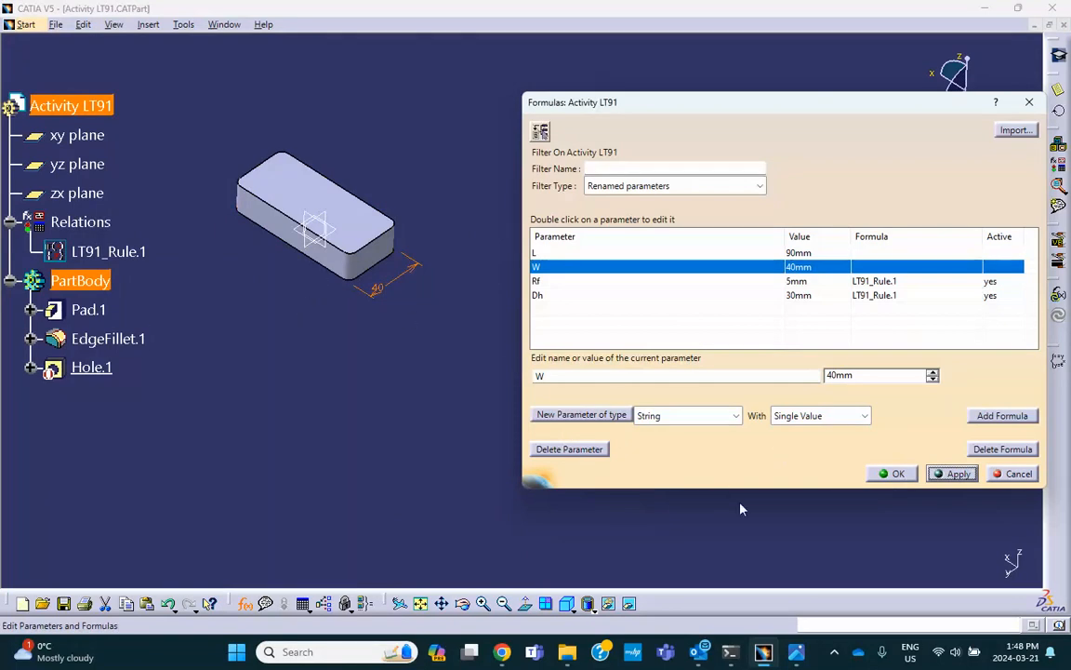
click(891, 474)
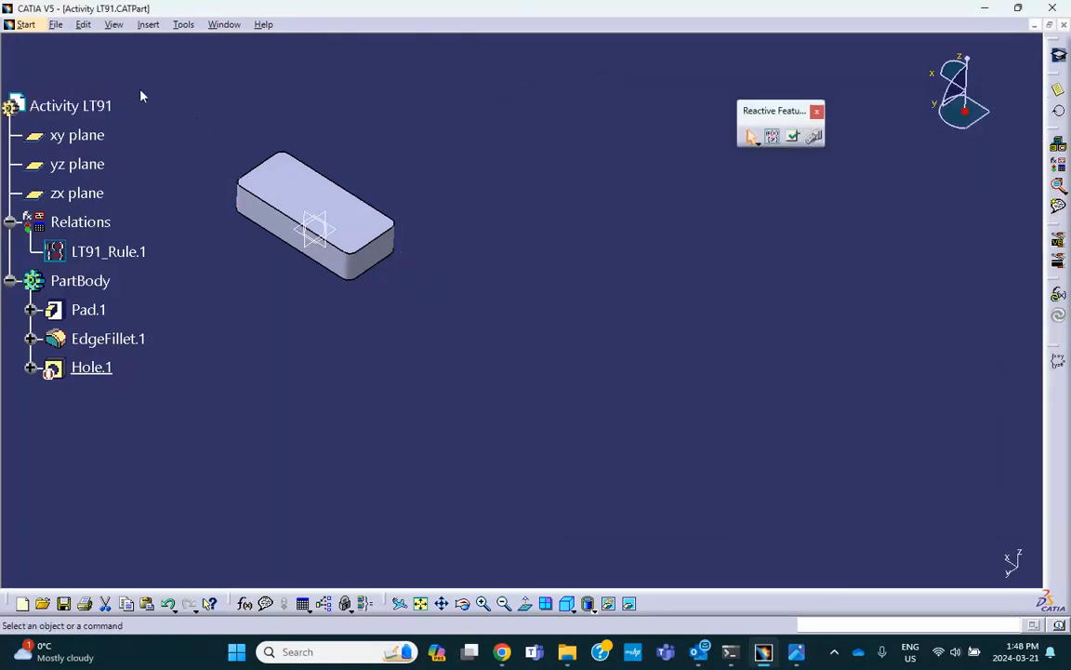
Open LT91_Rule.1 from the part's relations in the rule editor to review its conditions.
click(25, 28)
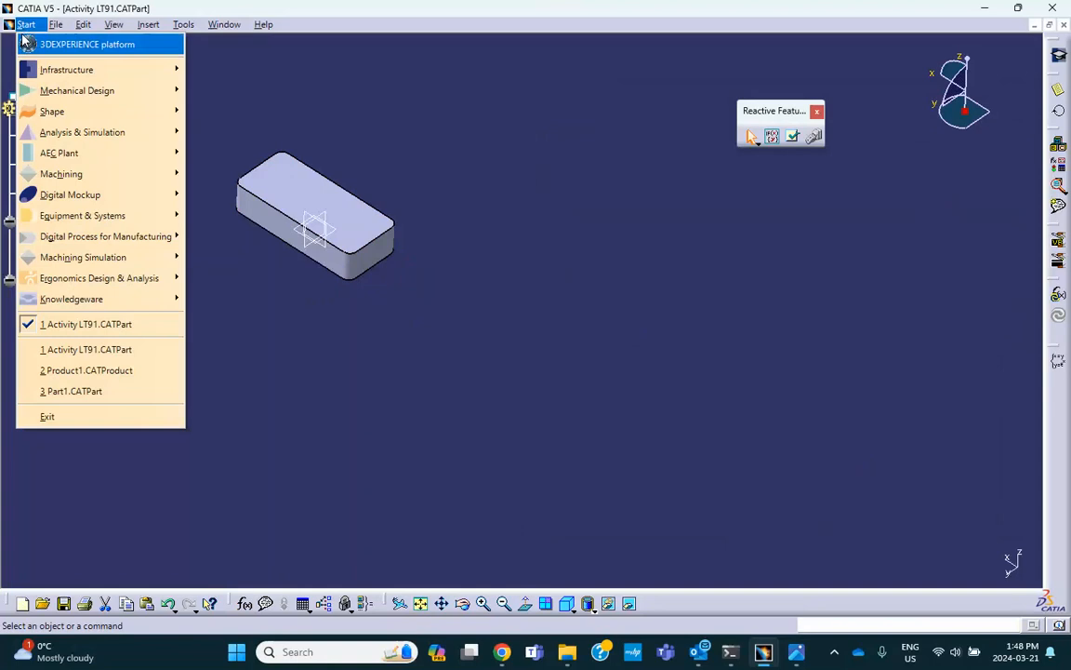
mouse_move(51, 93)
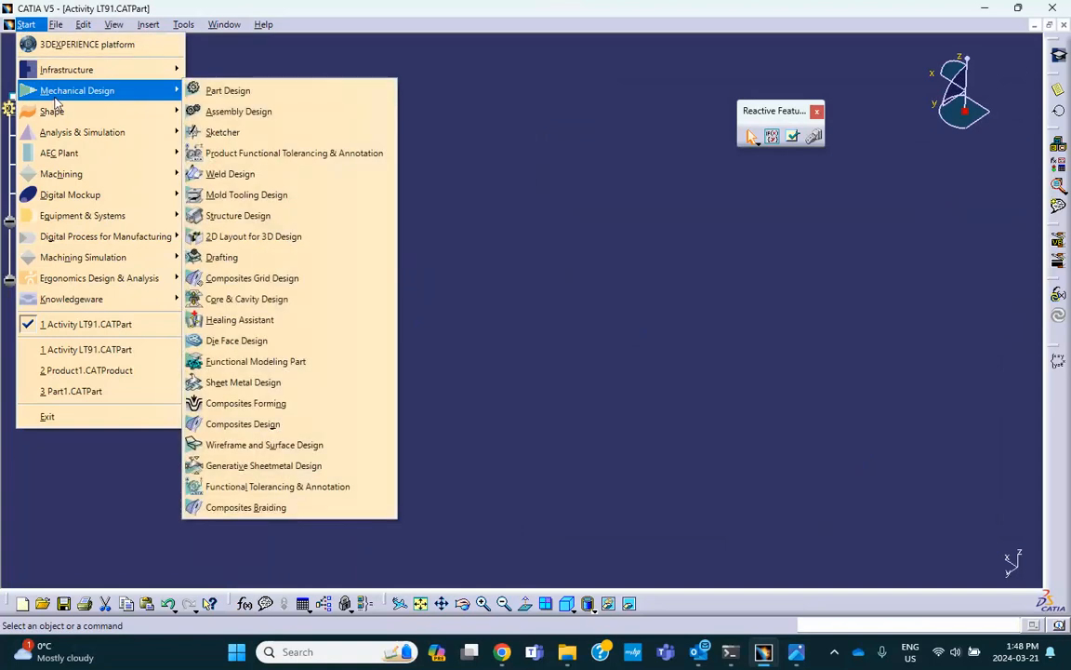
click(223, 90)
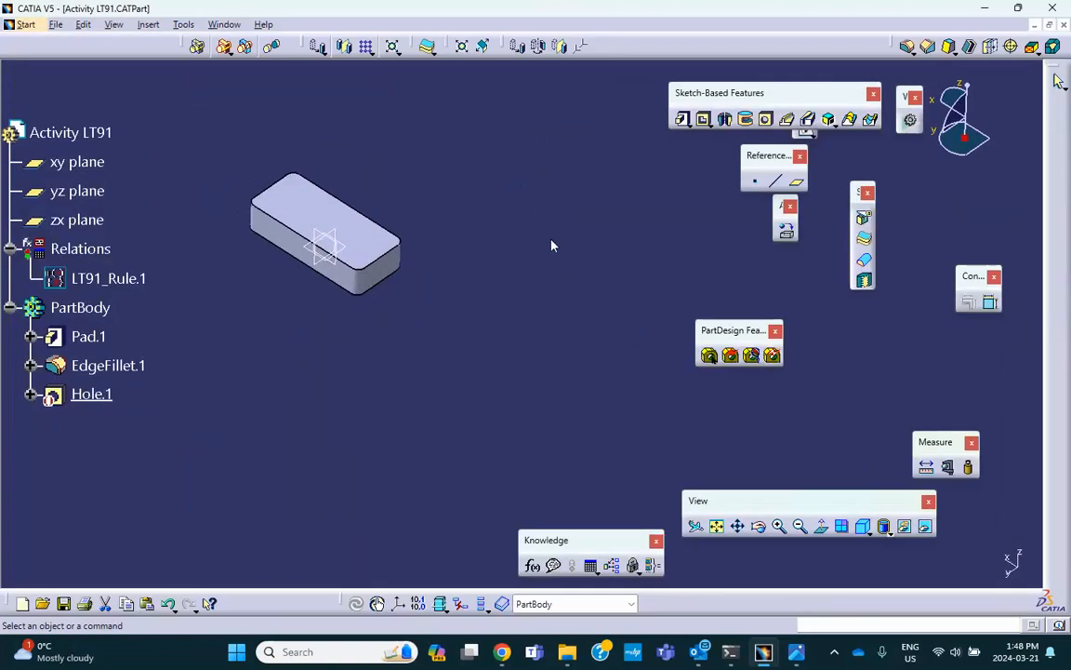
click(133, 277)
click(321, 158)
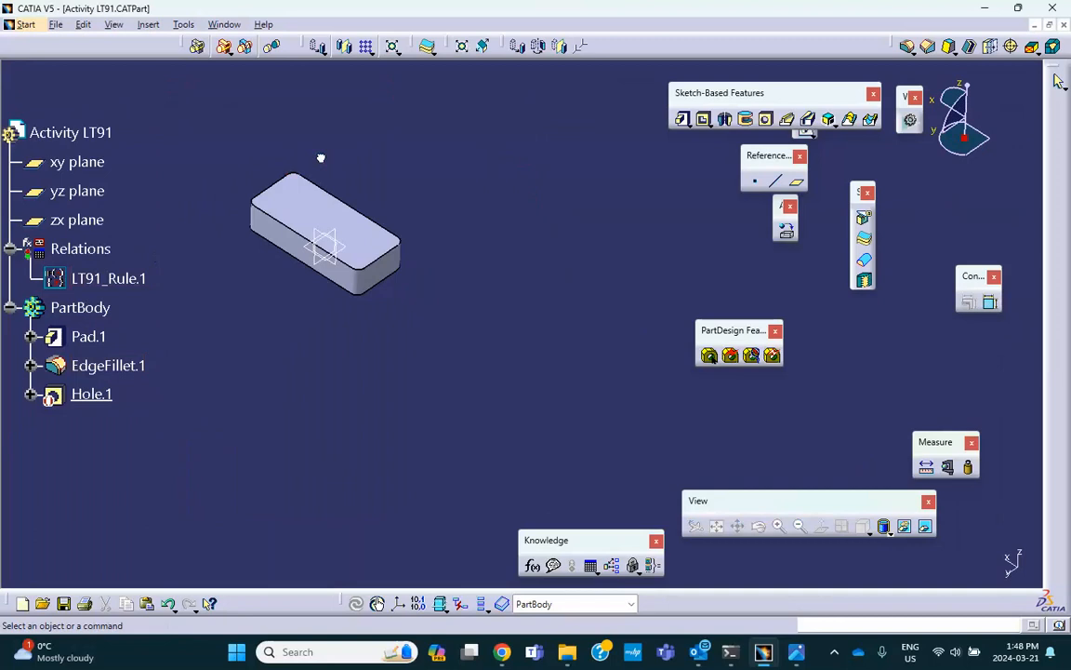
double_click(130, 277)
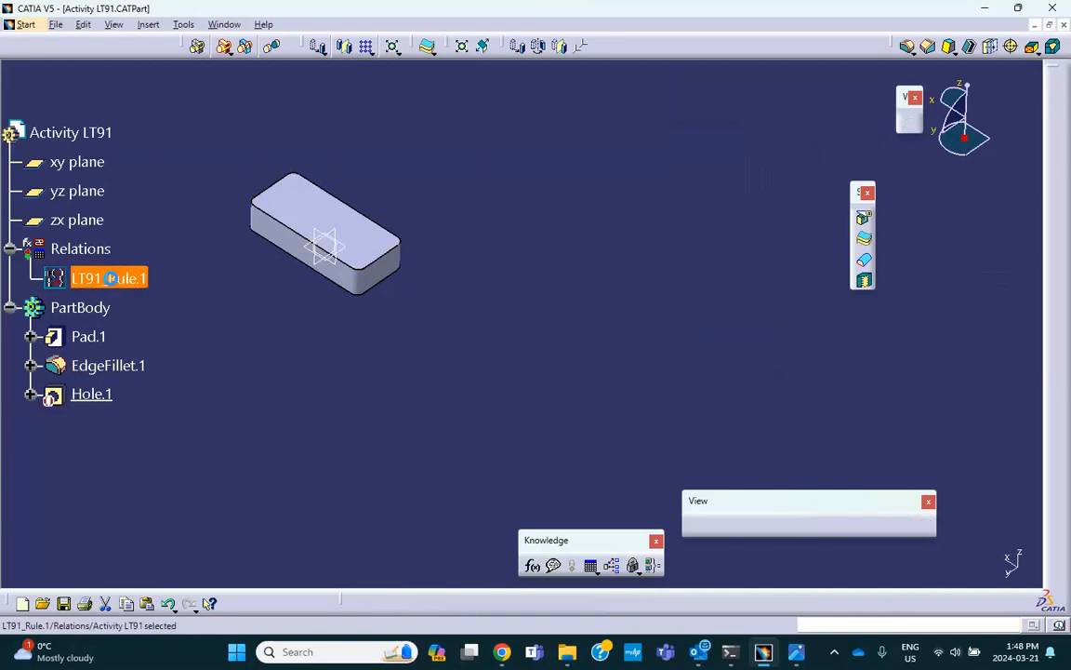
double_click(116, 250)
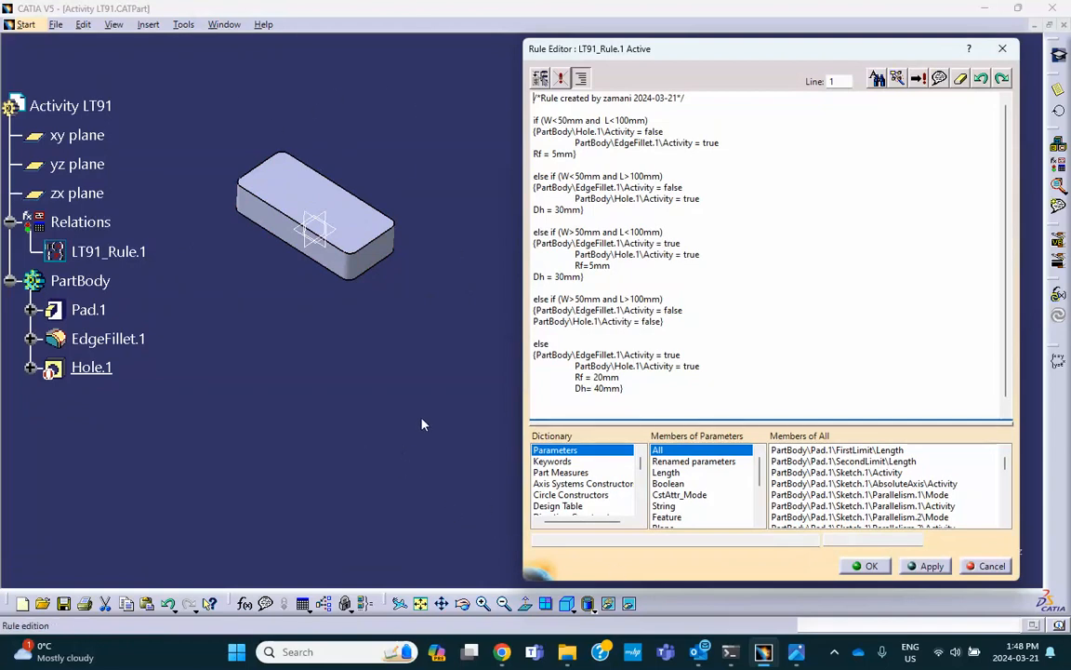
Switch to the Part Design workbench and reposition the Measure toolbar clear of the rule editor.
click(25, 25)
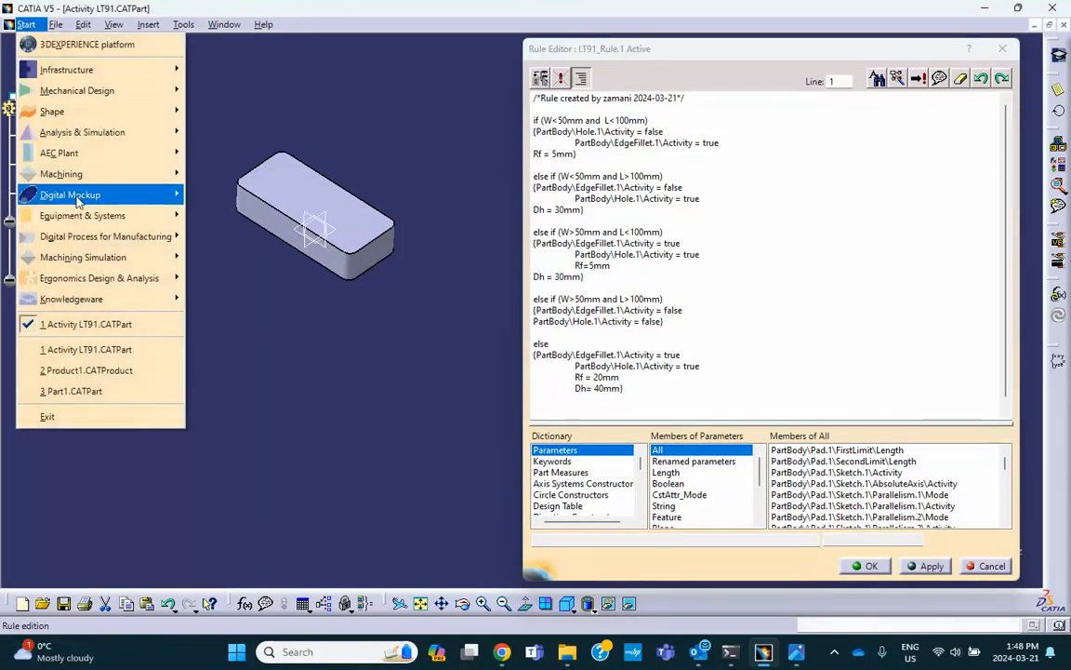
mouse_move(78, 199)
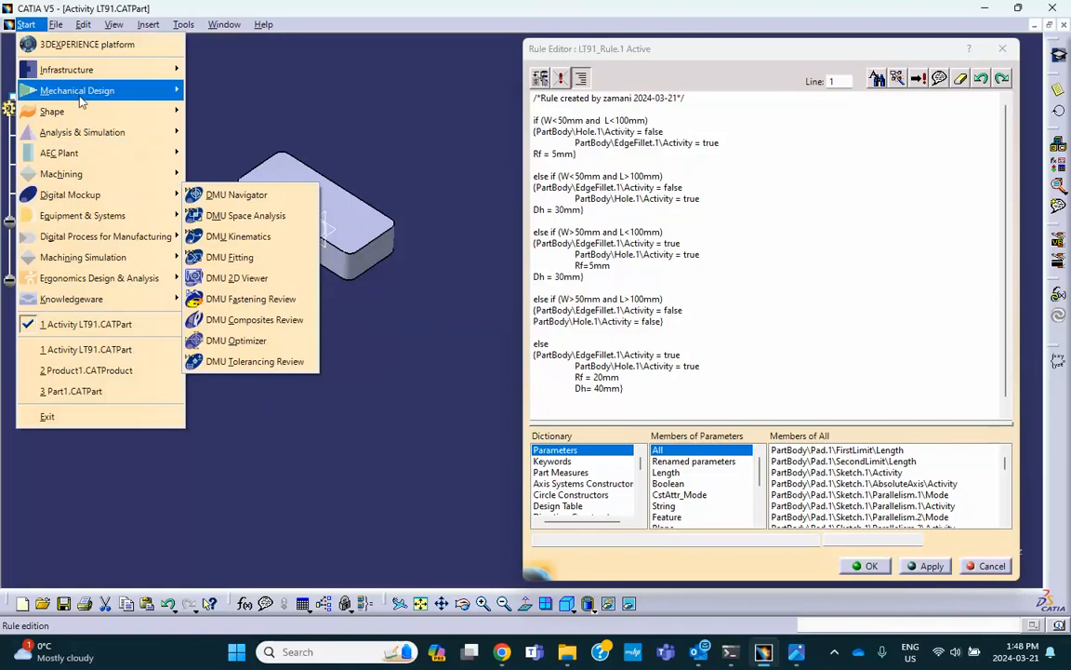
mouse_move(75, 90)
click(209, 89)
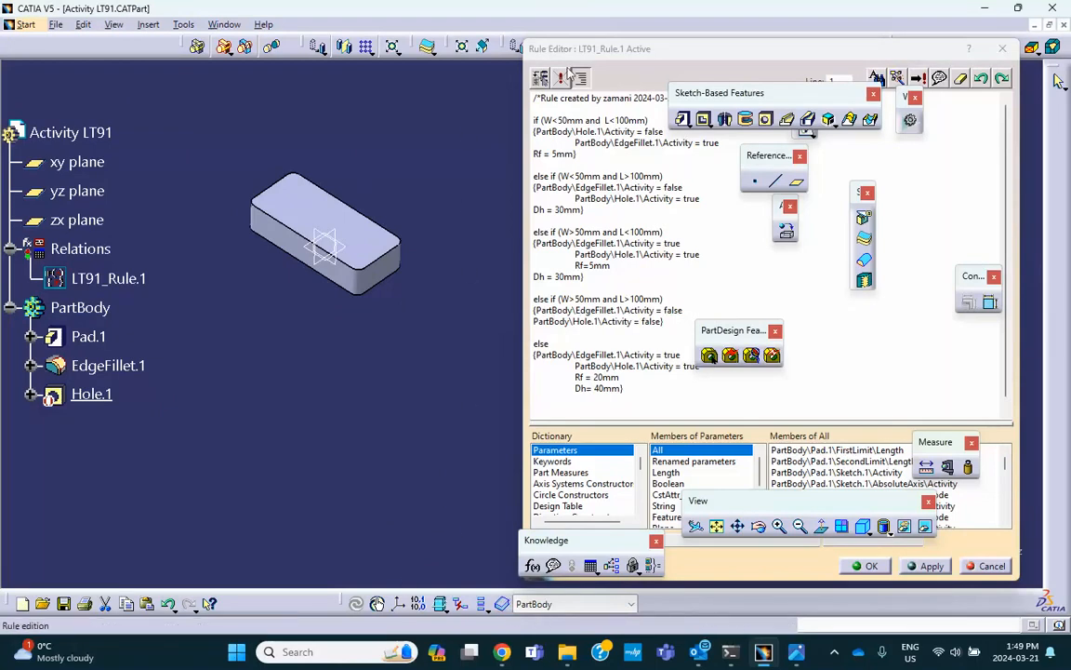
drag(665, 58, 325, 52)
drag(933, 453, 133, 419)
drag(345, 43, 683, 84)
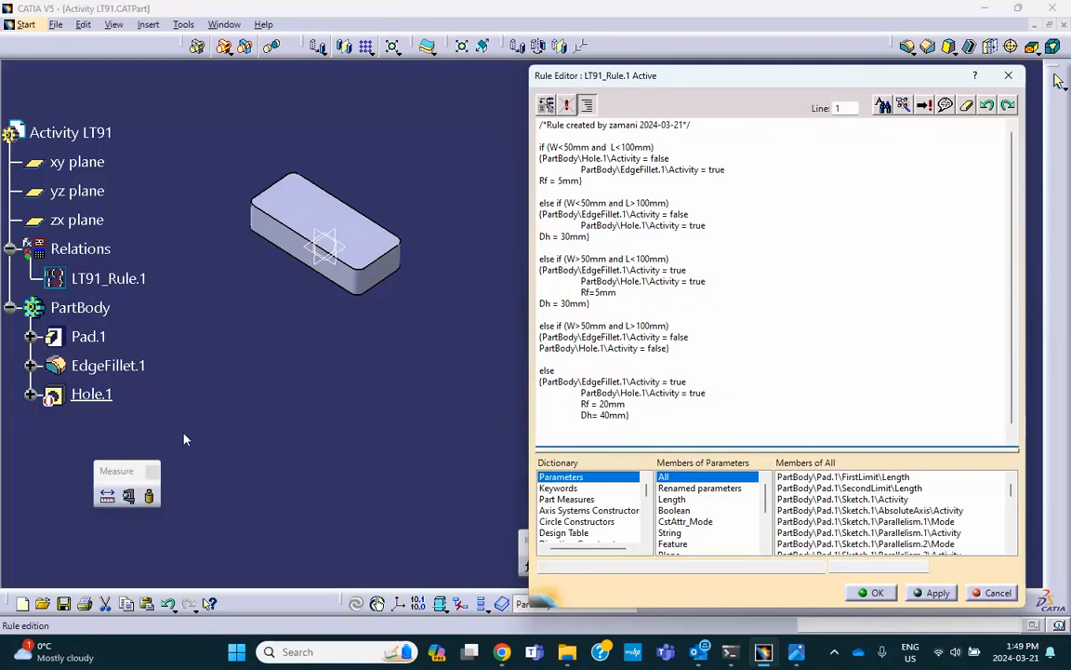
Measure the radius of a top corner fillet edge on the plate, and close the rule editor.
click(129, 495)
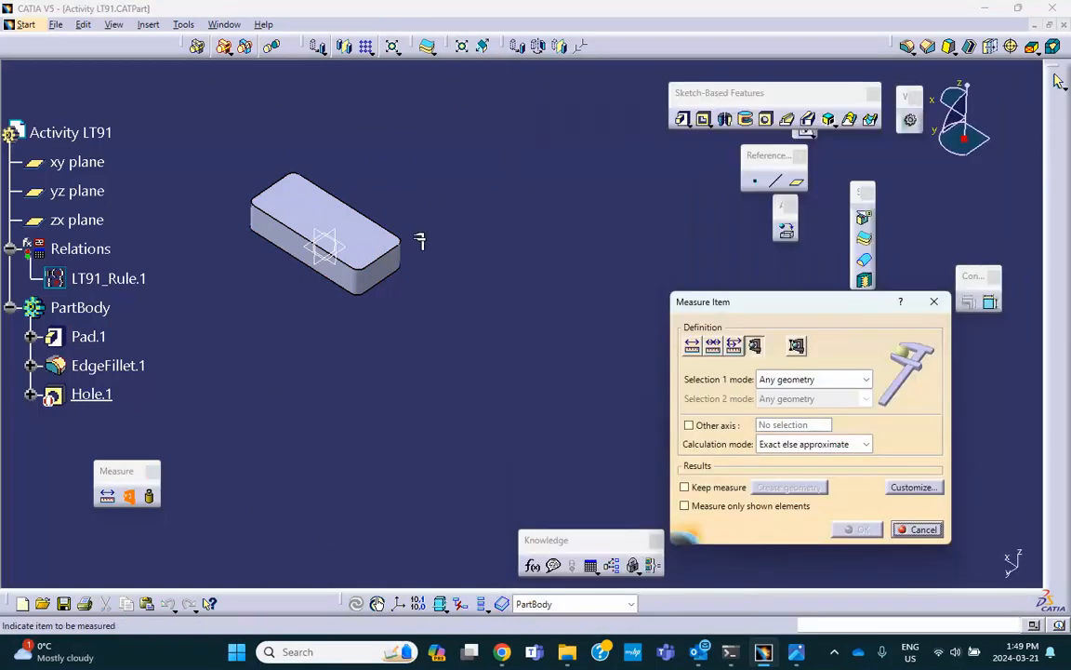
click(400, 239)
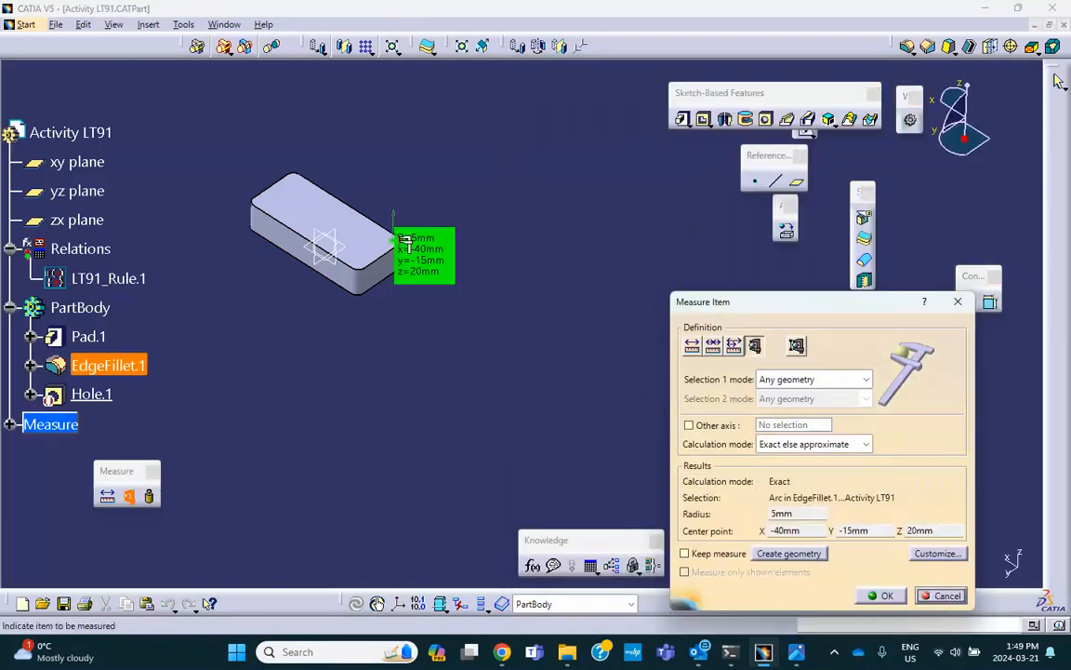
click(882, 595)
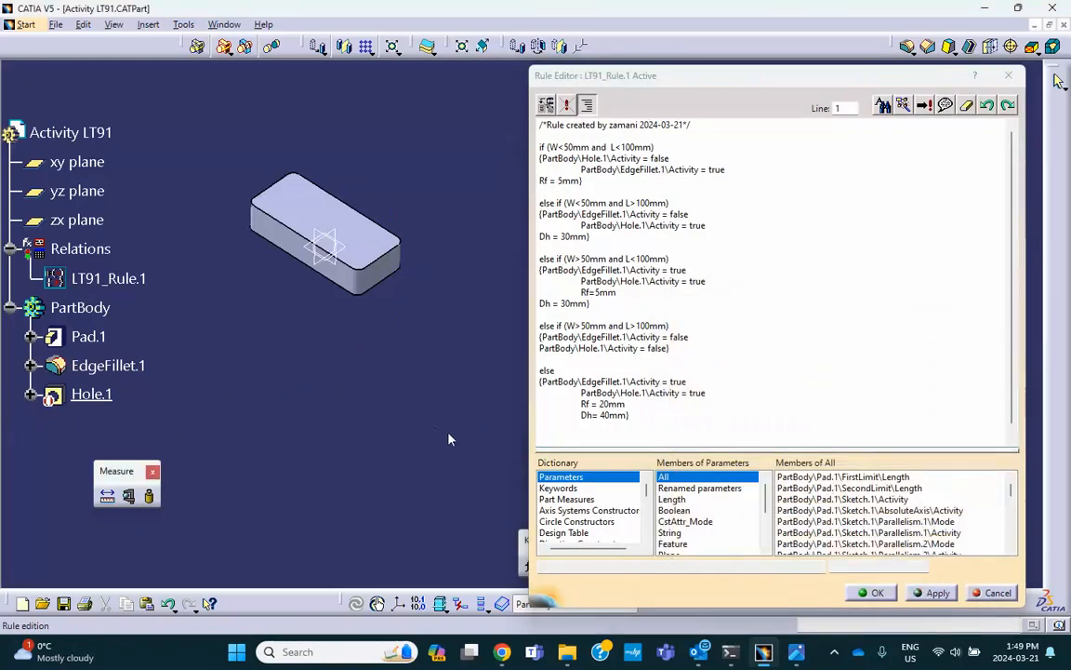
click(878, 593)
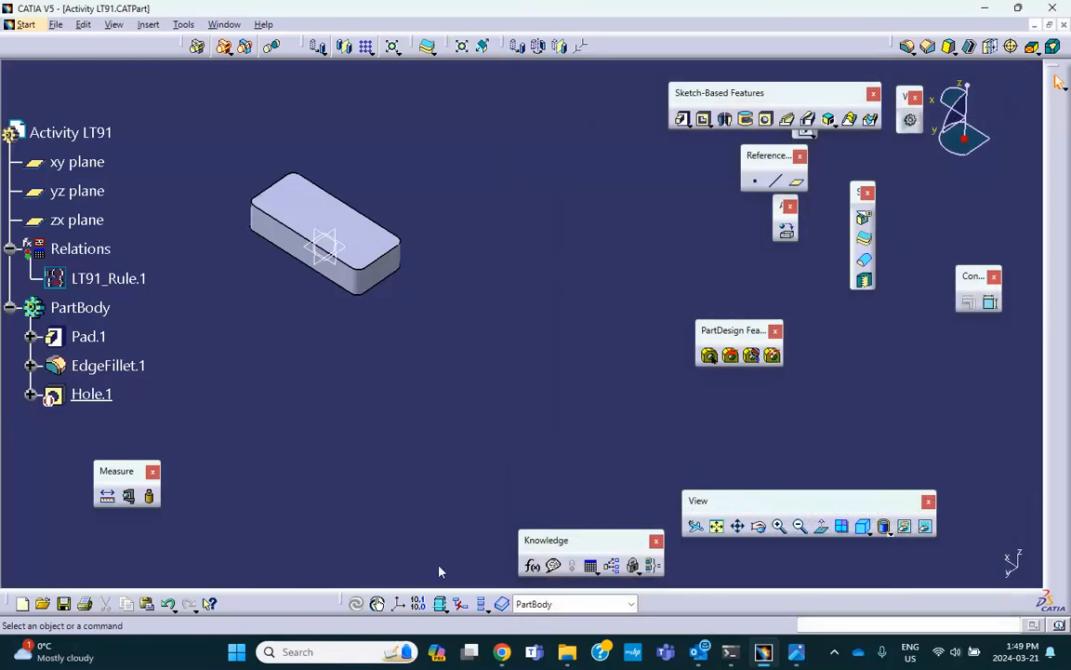
Set L to 120 mm and W to 60 mm in the part's formulas, and compare the updated plate with the LT91.png chart.
click(533, 565)
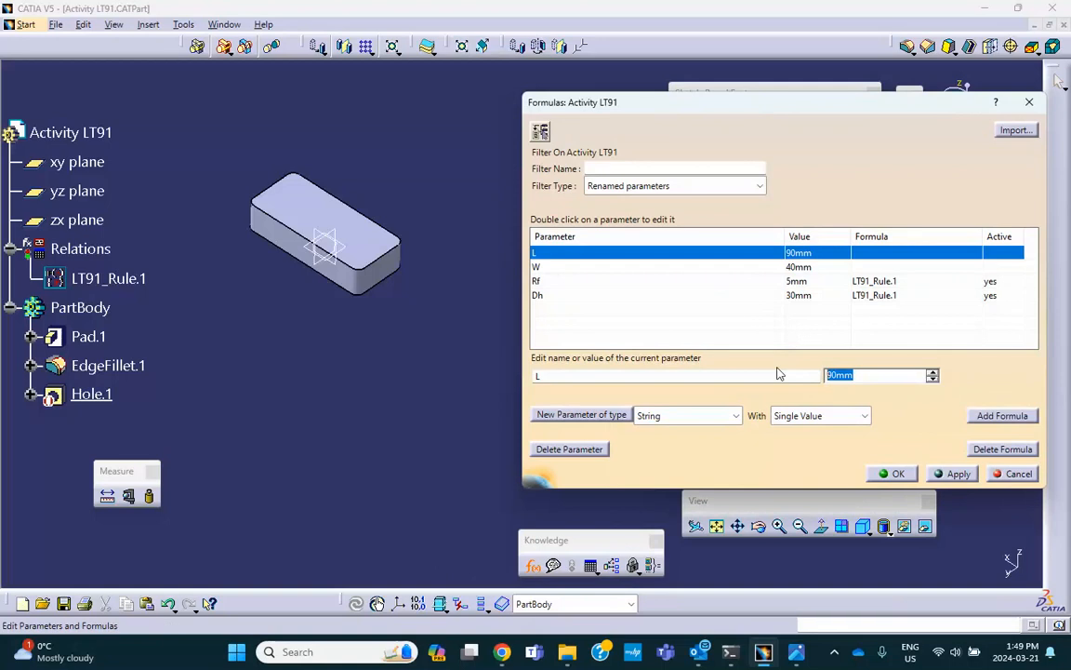
text(120)
click(716, 266)
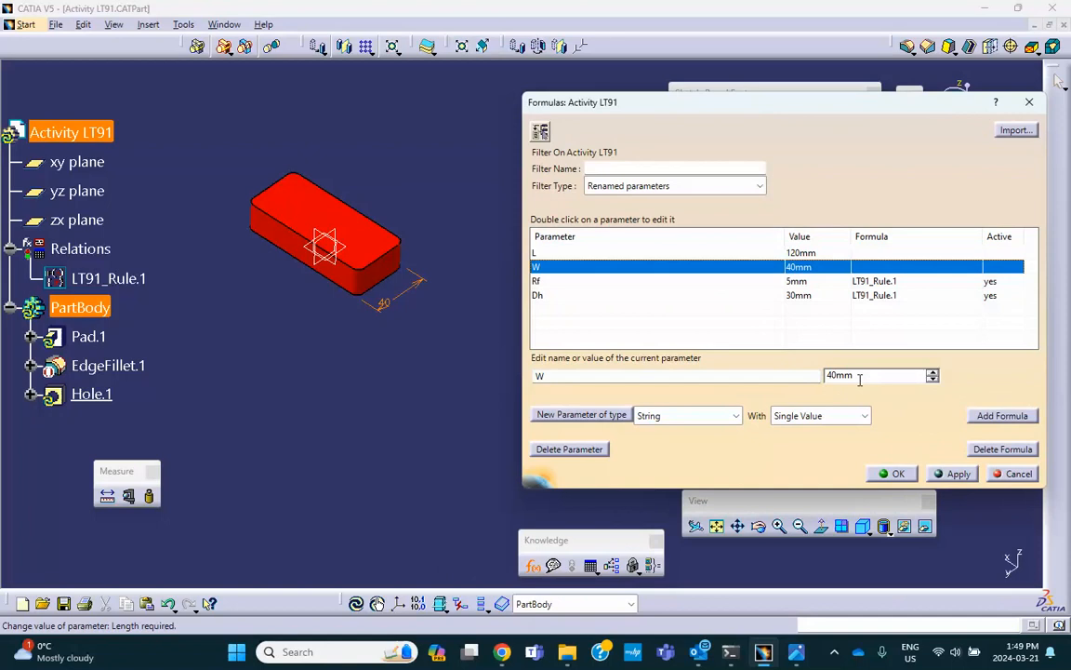
double_click(857, 375)
text(60)
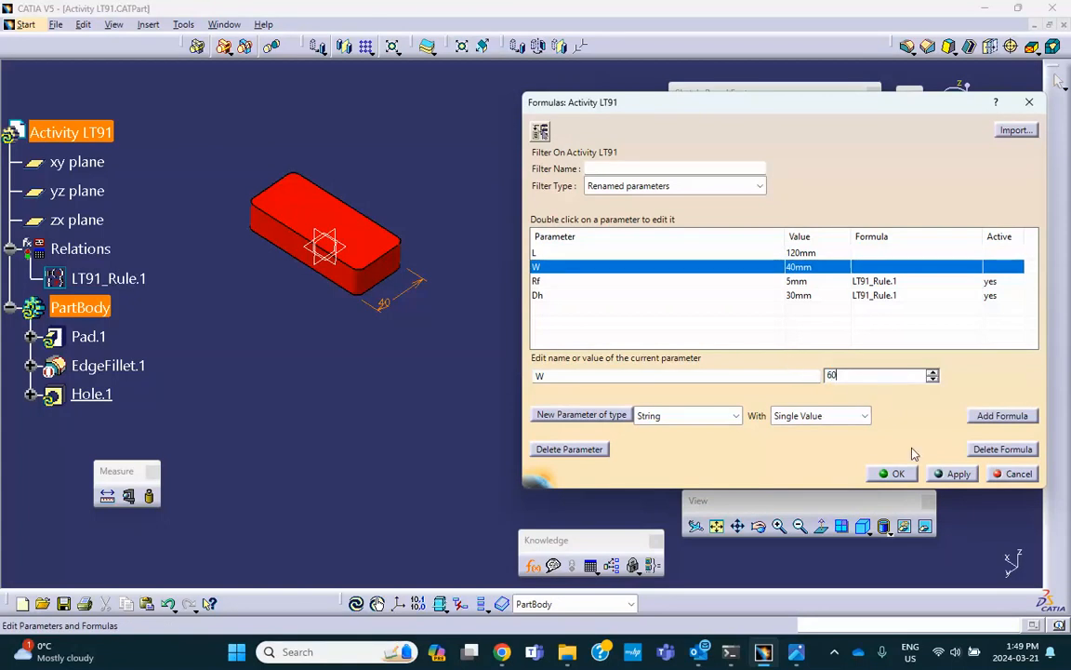
click(952, 476)
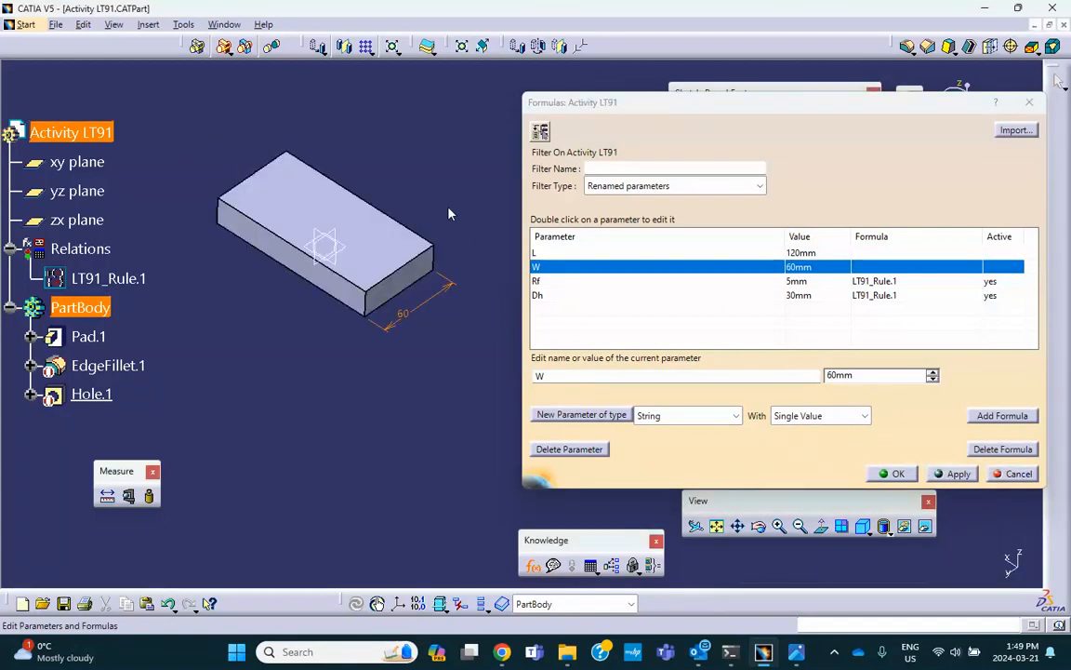
click(796, 652)
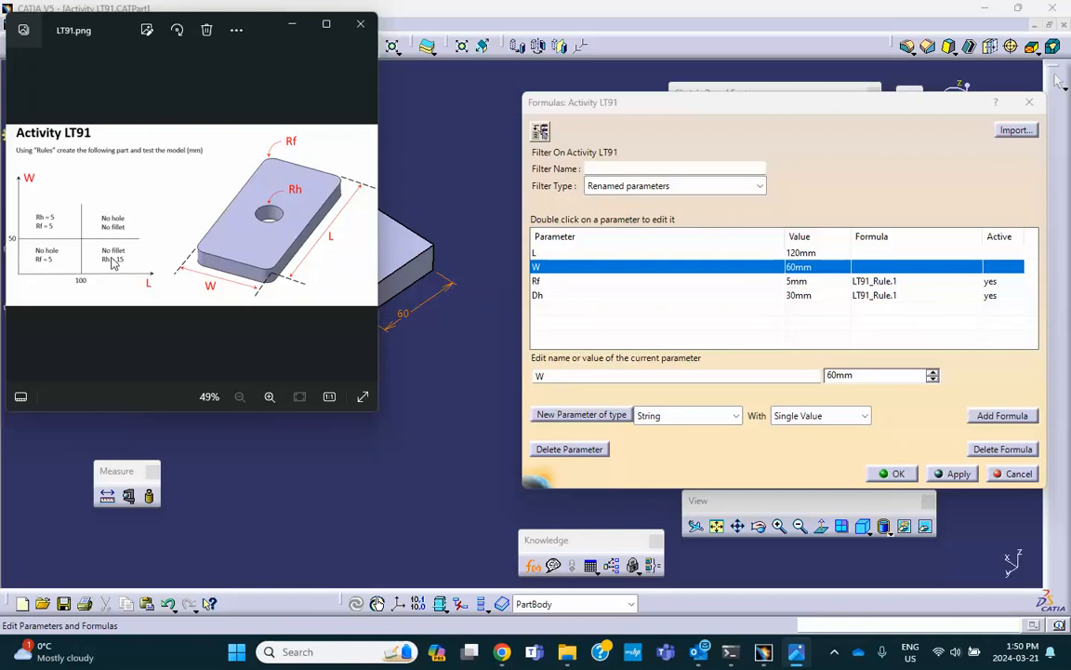
click(834, 129)
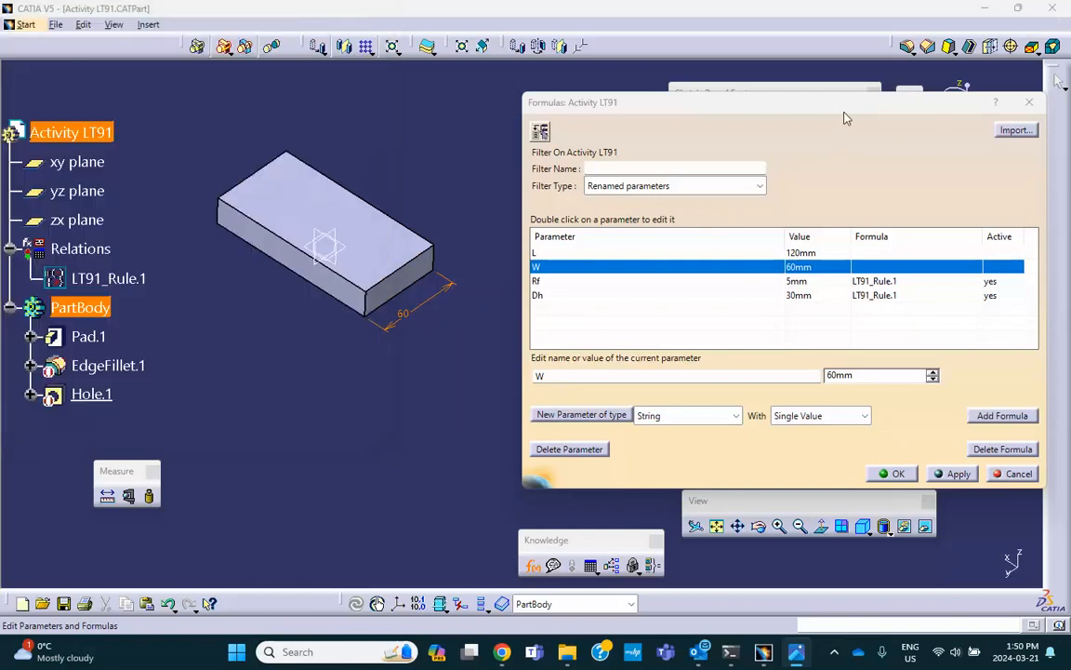
Keep L at 120 mm, set the width parameter W to 40 mm and apply the change to the plate.
click(784, 254)
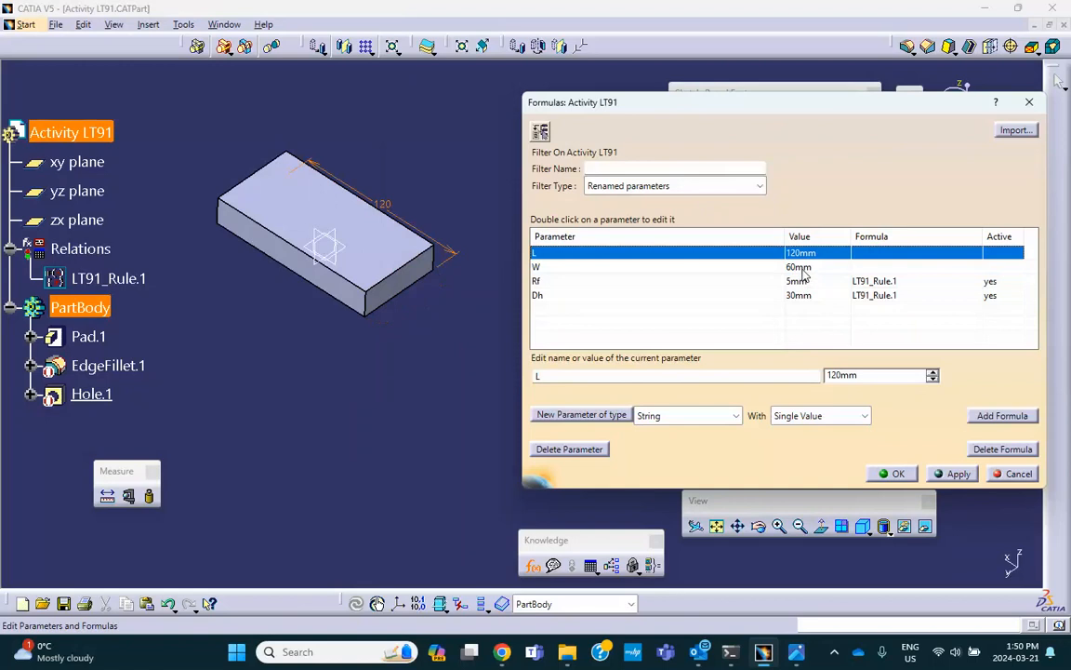
click(803, 268)
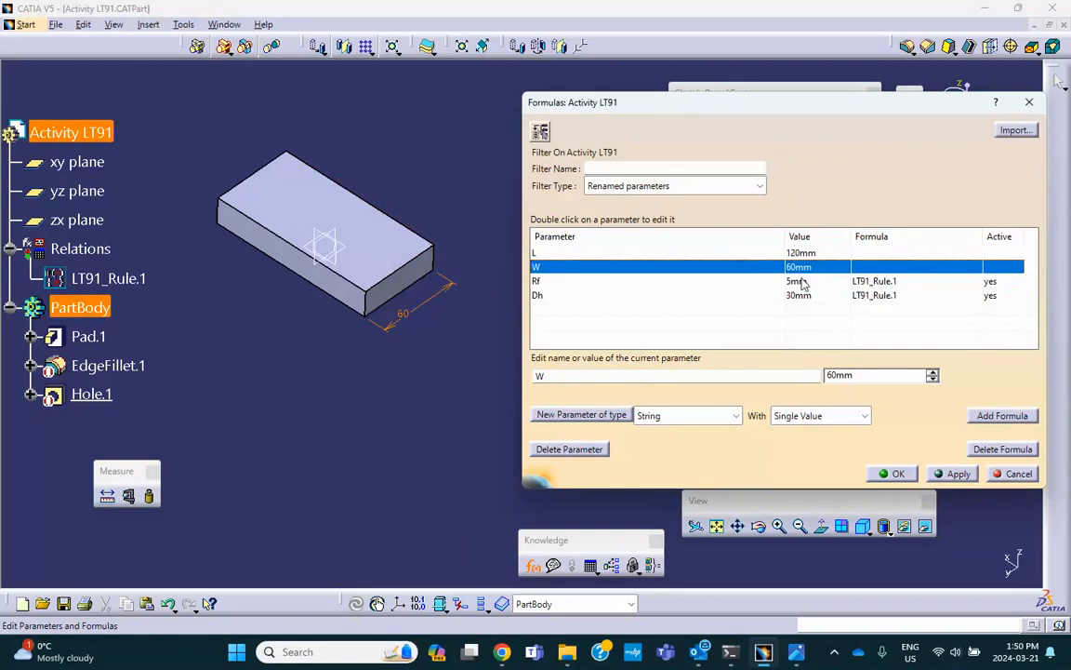
double_click(855, 375)
text(40)
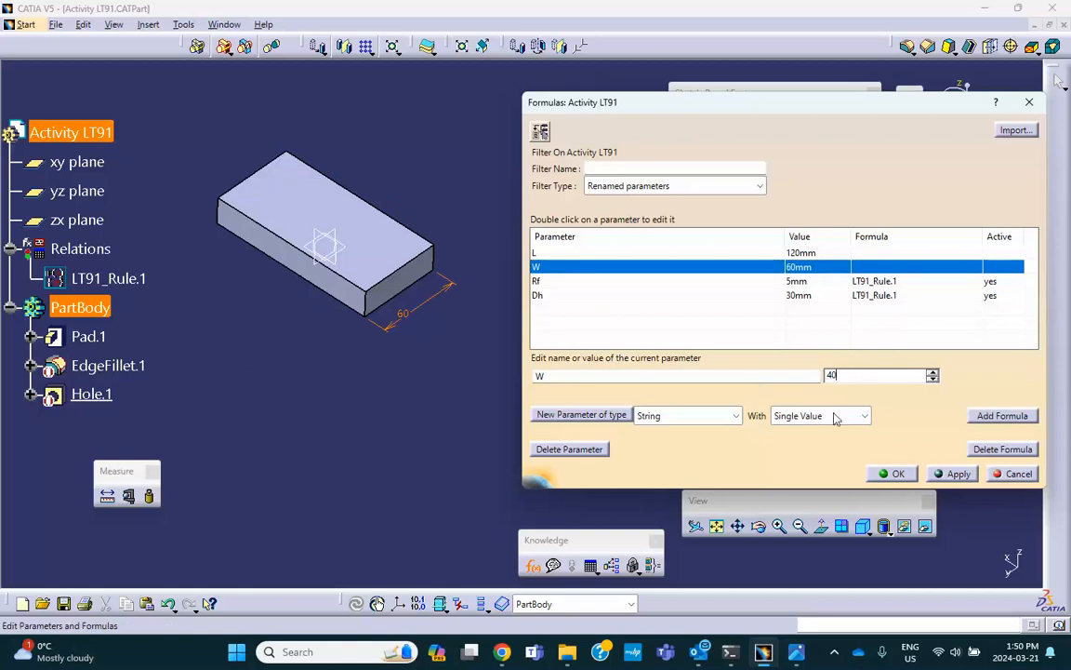
click(955, 474)
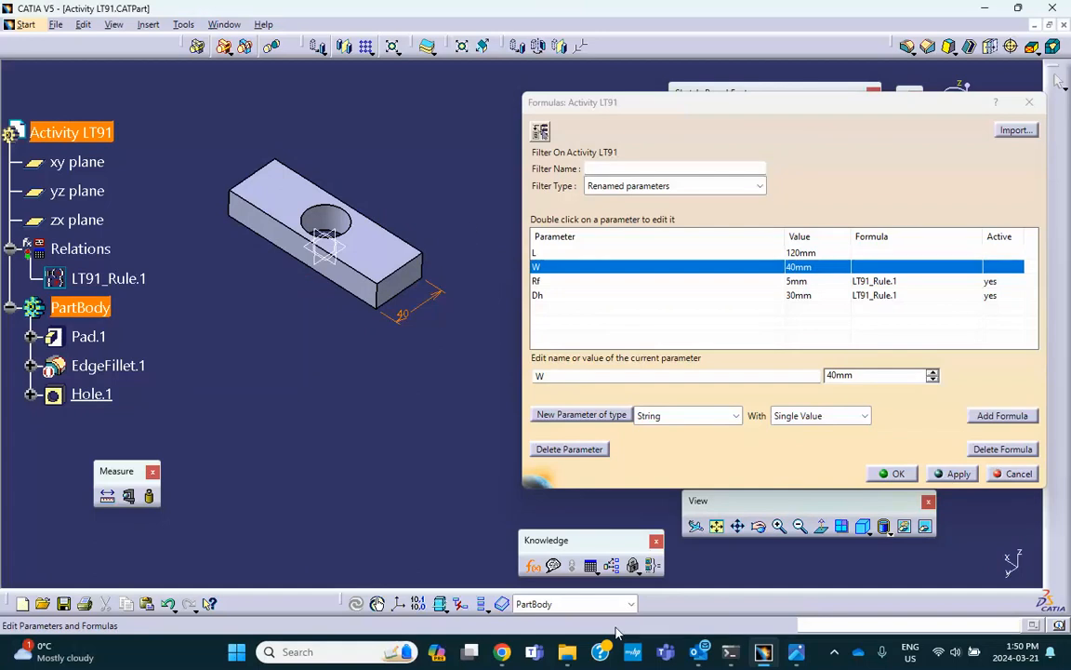
Compare the plate with the LT91.png chart, and measure the radius of the hole's top edge.
click(792, 651)
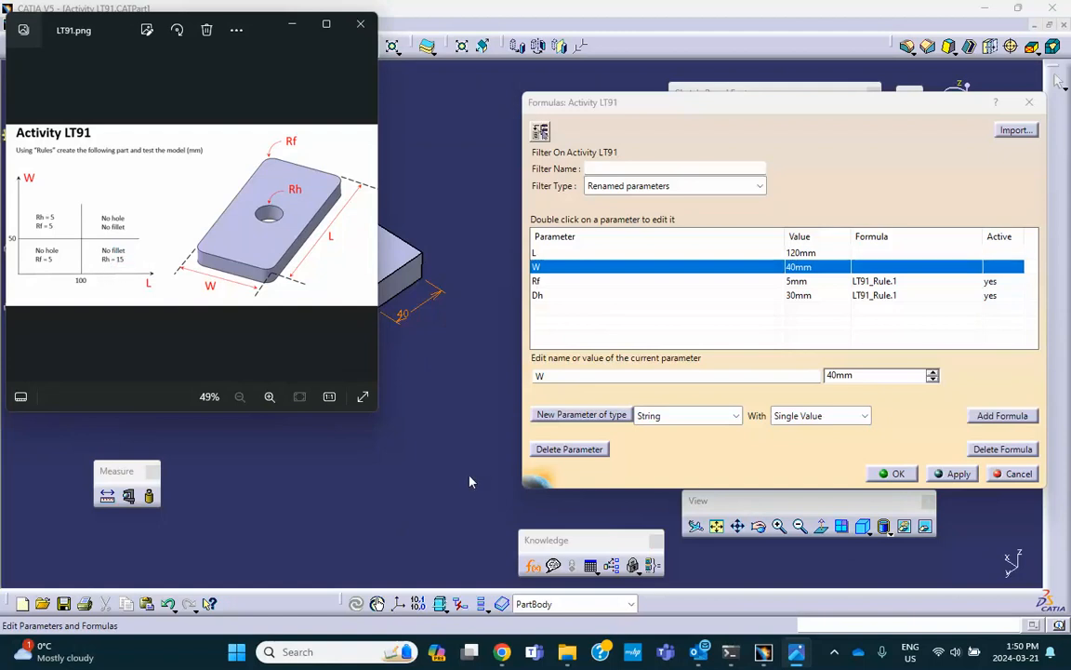
mouse_move(796, 657)
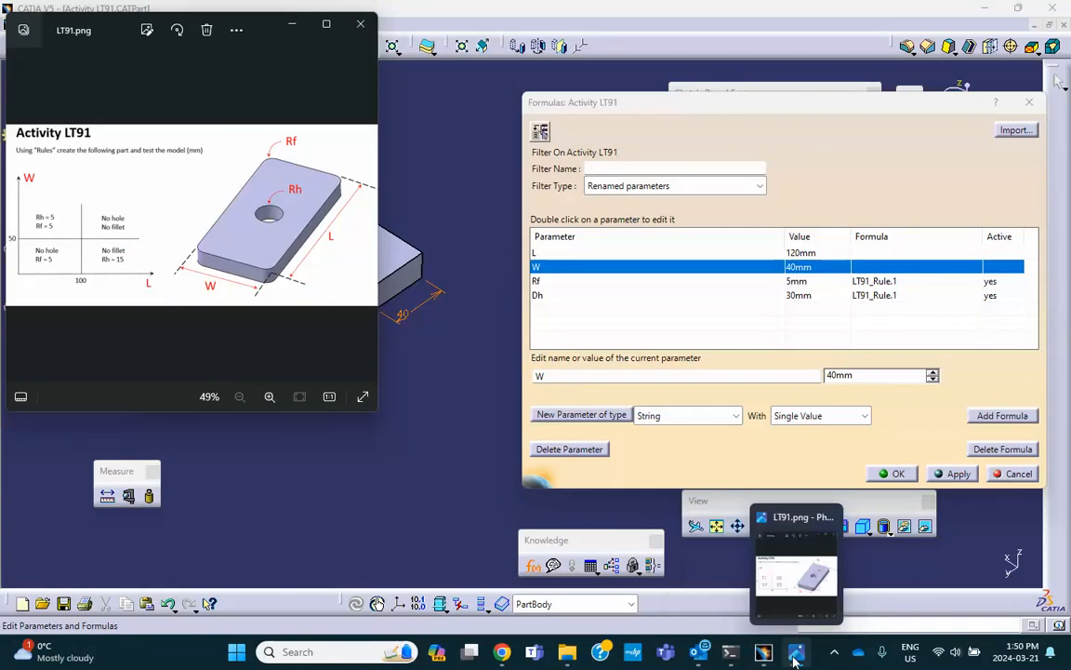
click(795, 654)
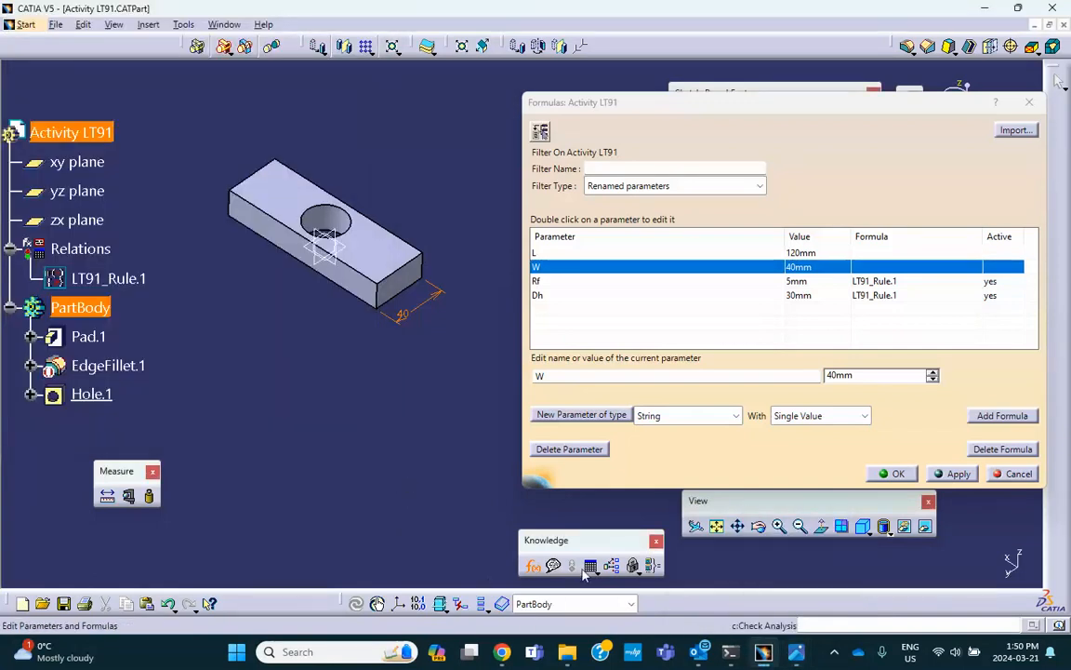
click(128, 496)
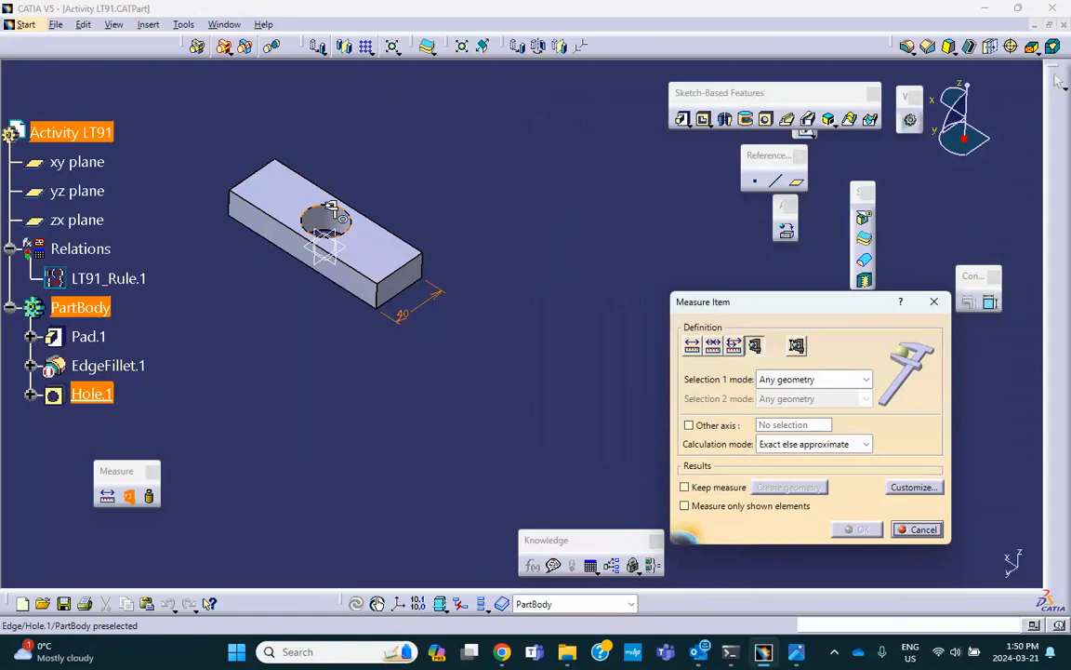
click(332, 208)
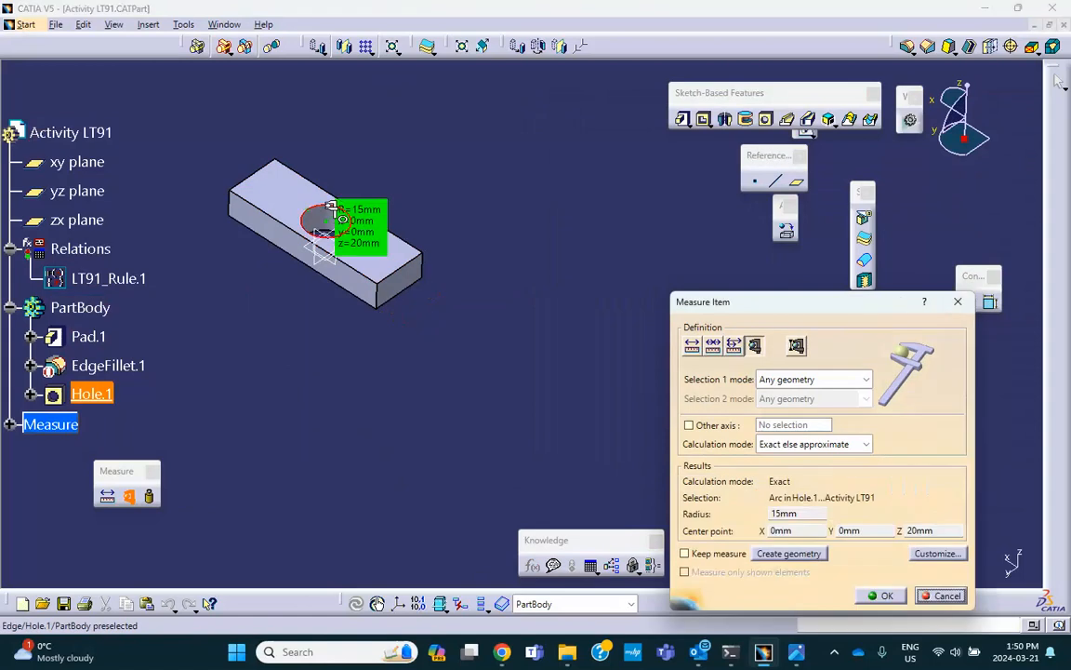
click(881, 595)
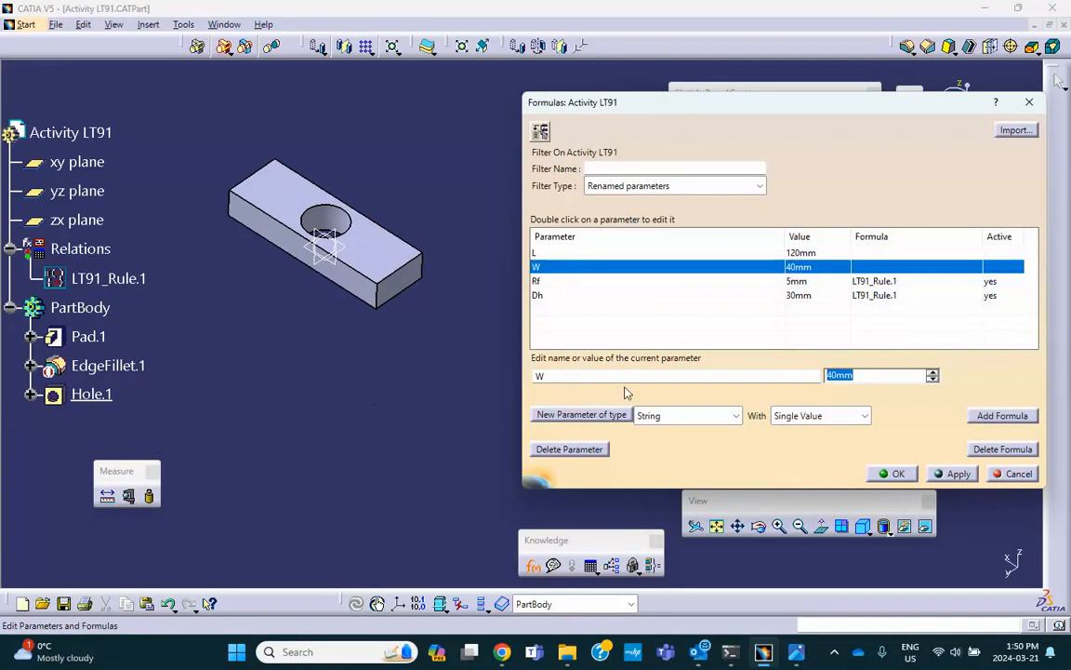
Set the width parameter W to 50 mm, apply it to the plate and close the formulas.
double_click(863, 374)
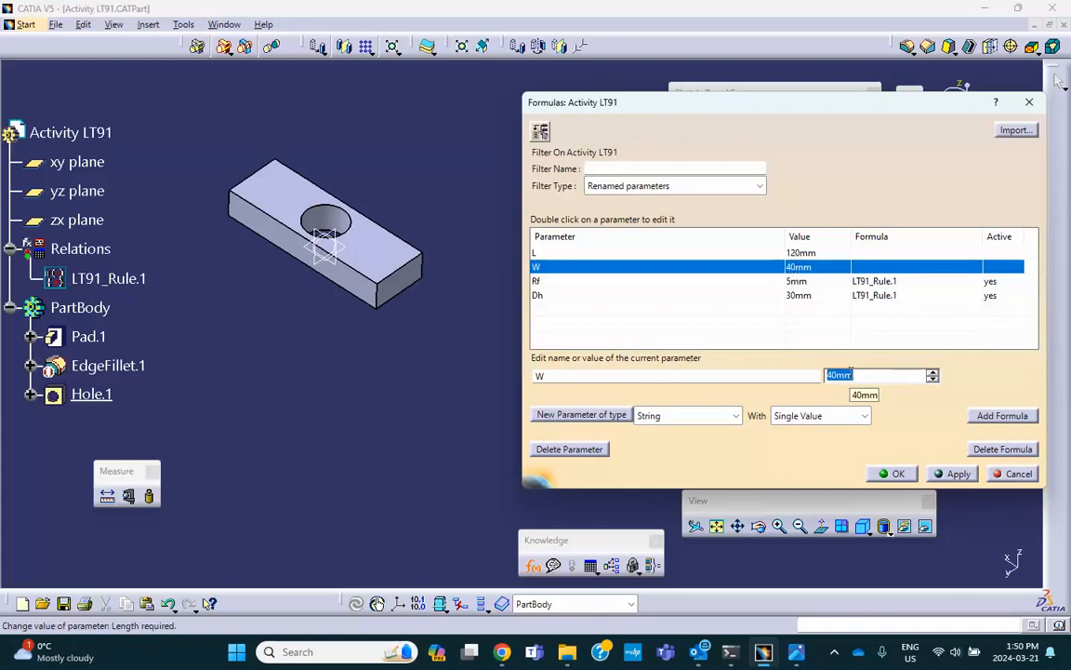
text(50)
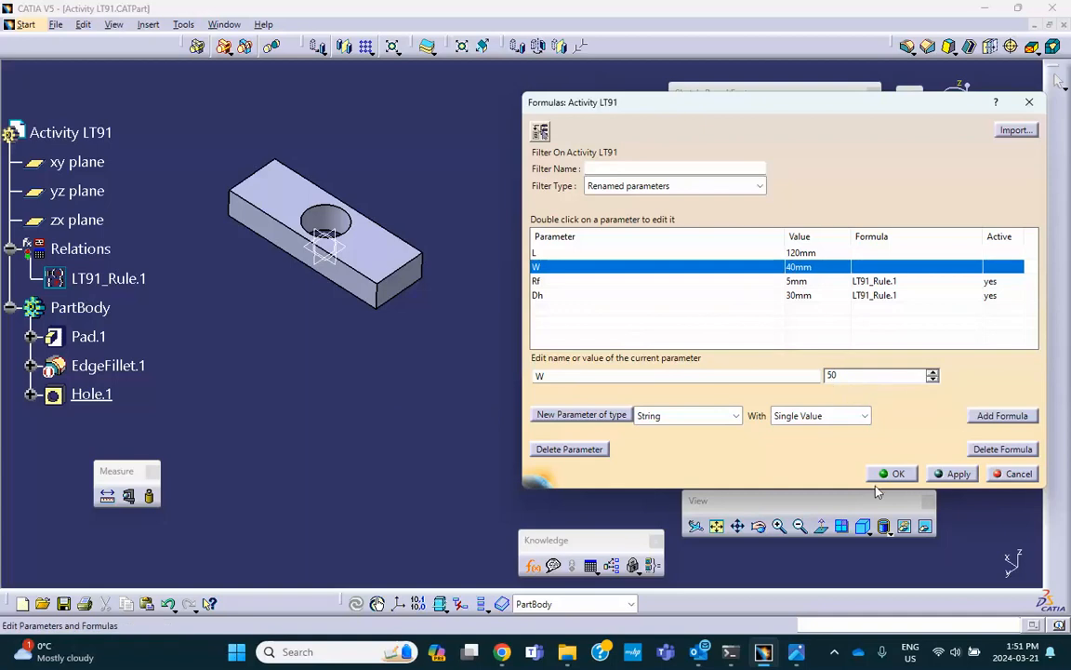
click(952, 475)
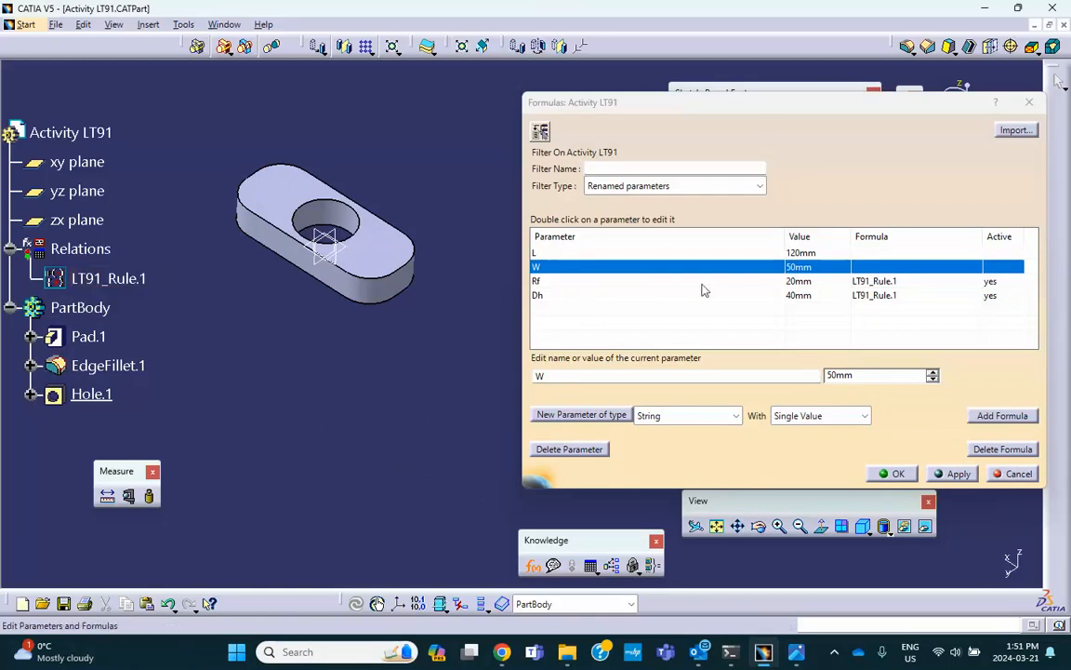
click(124, 279)
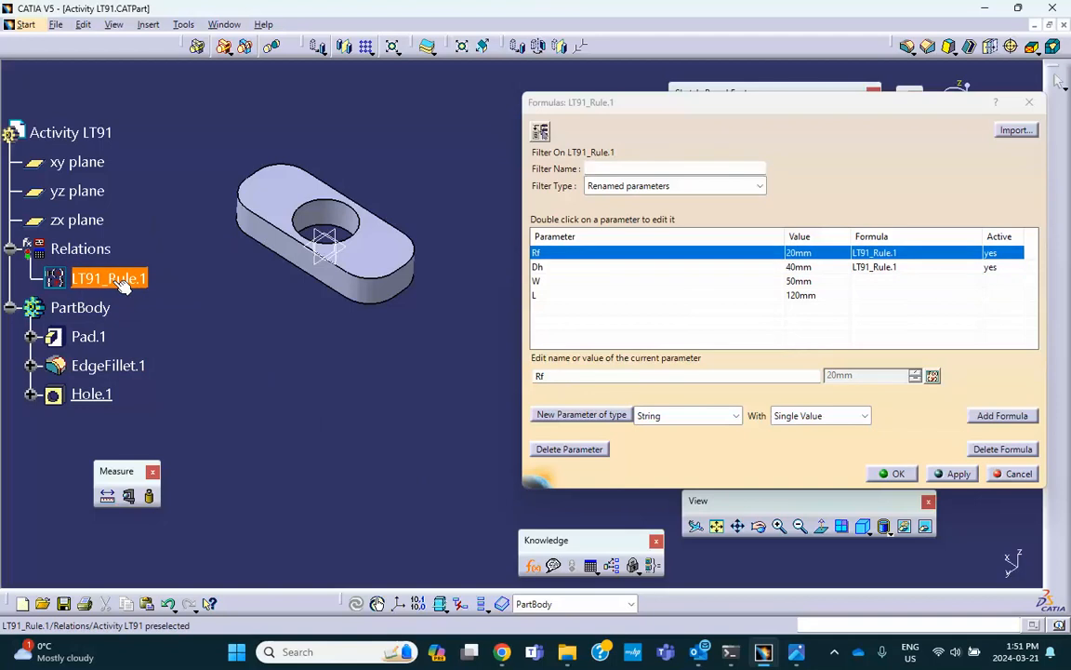
click(898, 473)
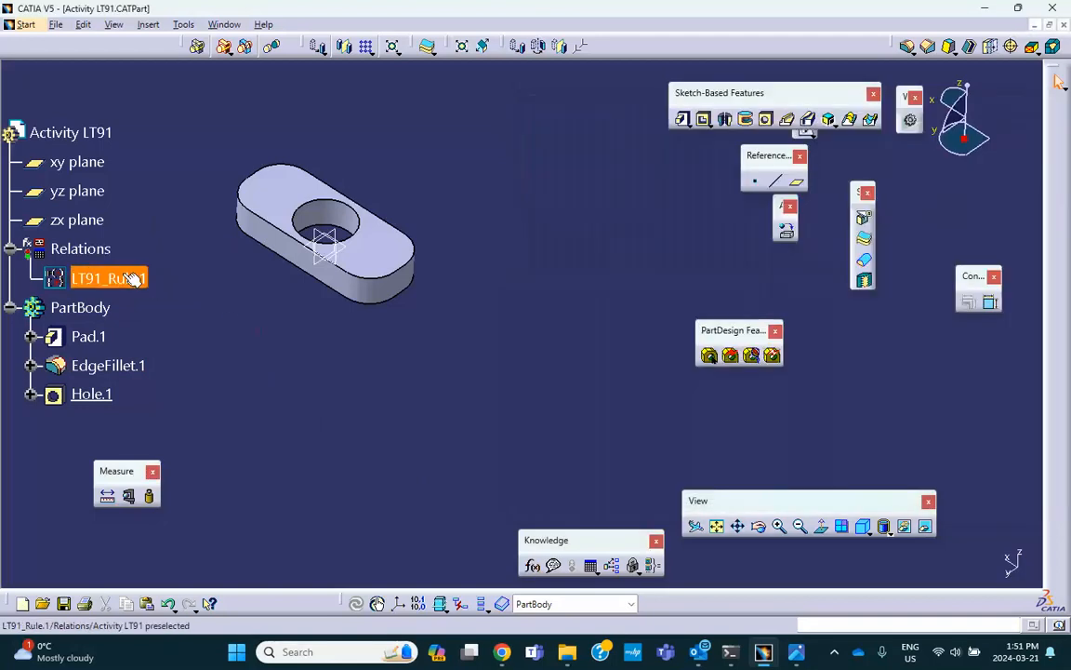
Open LT91_Rule.1 in the rule editor and examine the final else block's fillet and hole settings.
click(122, 271)
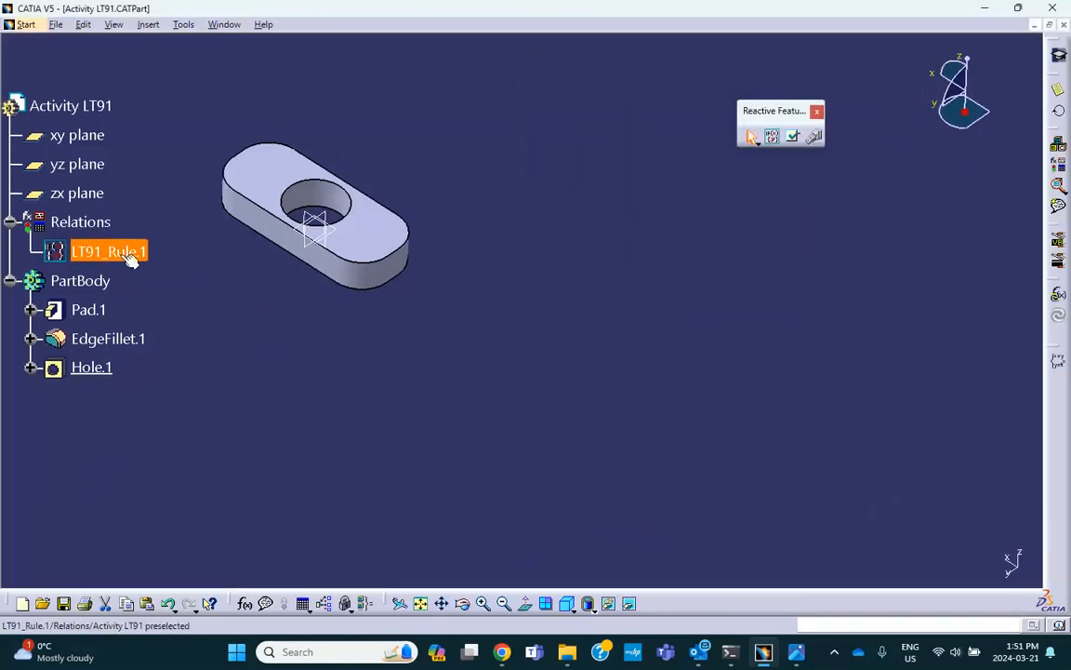
double_click(109, 250)
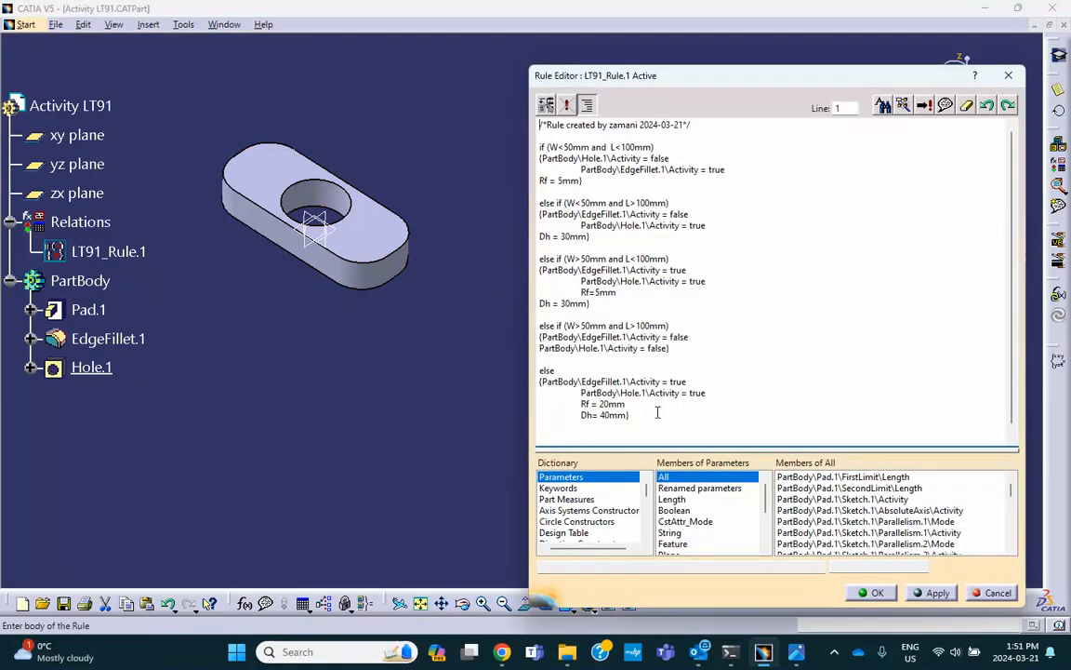
drag(631, 415, 540, 370)
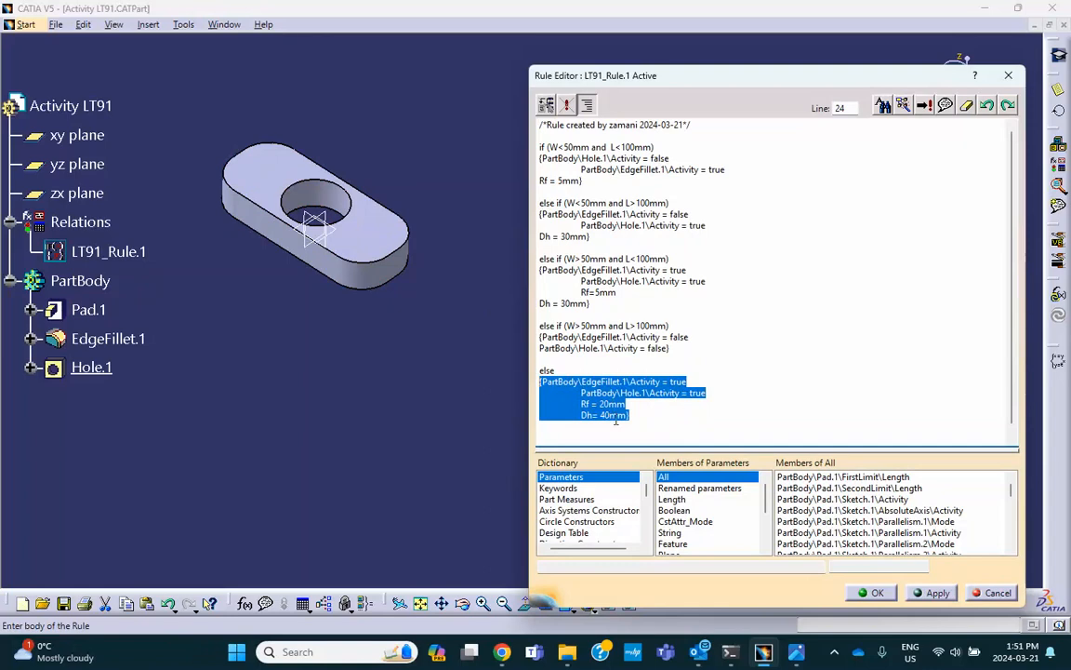
click(426, 433)
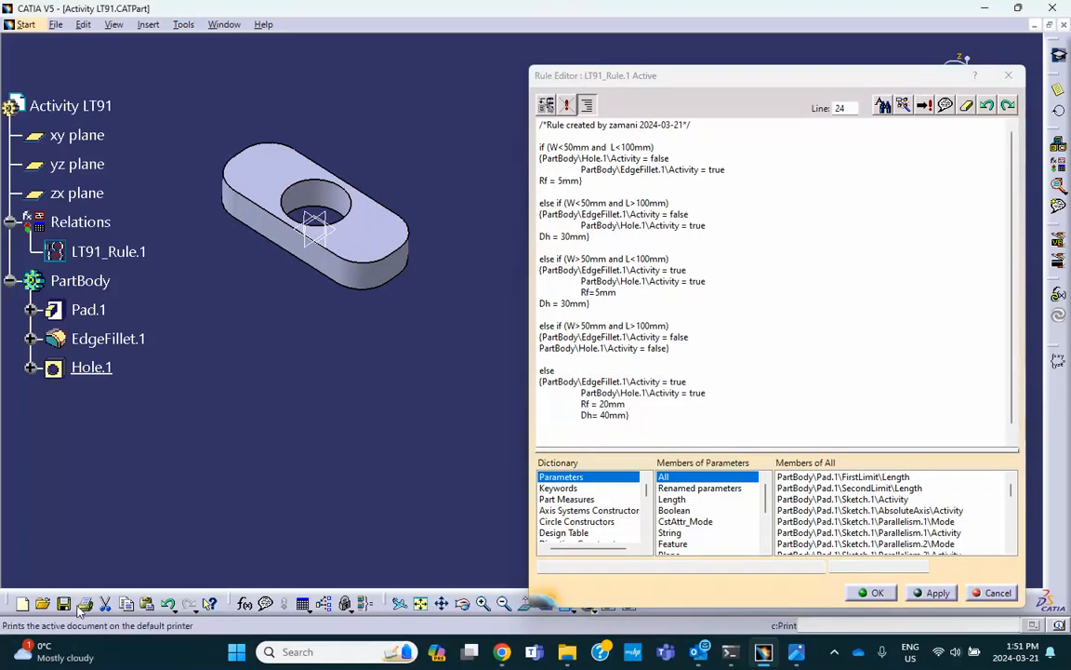
Switch to the Part Design workbench and measure the radii of a top corner fillet edge and the hole's top edge.
click(26, 24)
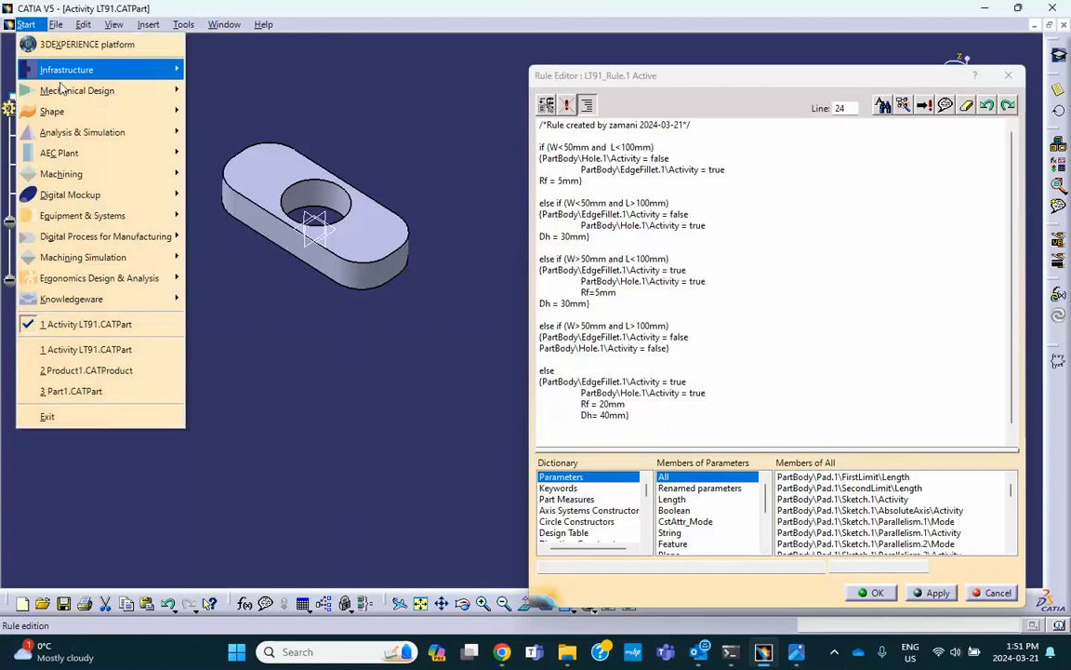
mouse_move(65, 90)
click(203, 87)
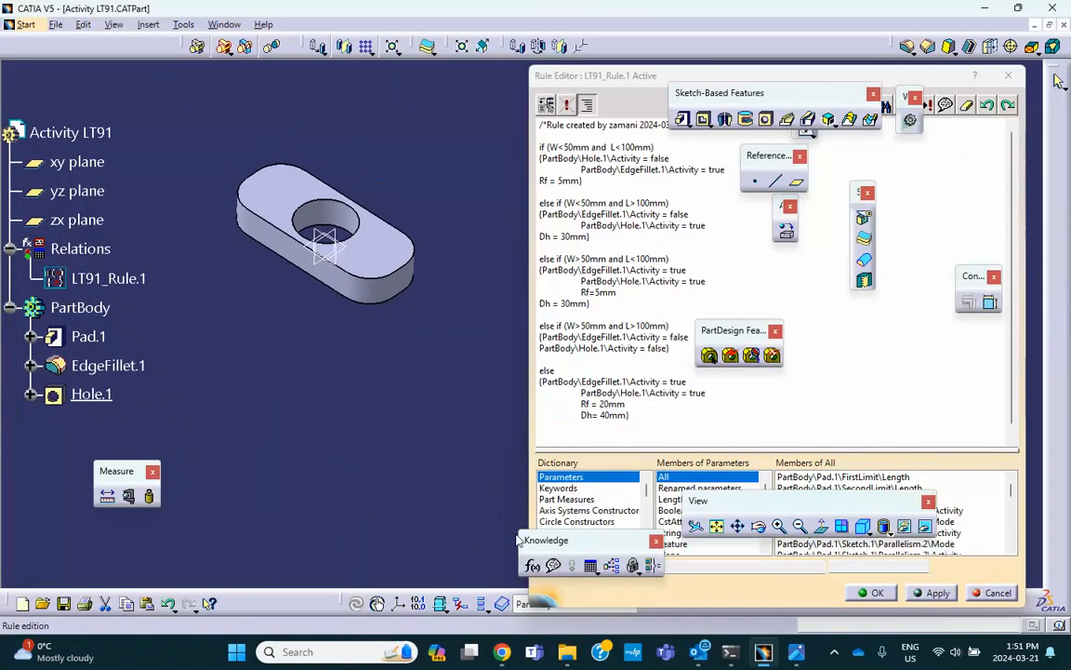
click(128, 496)
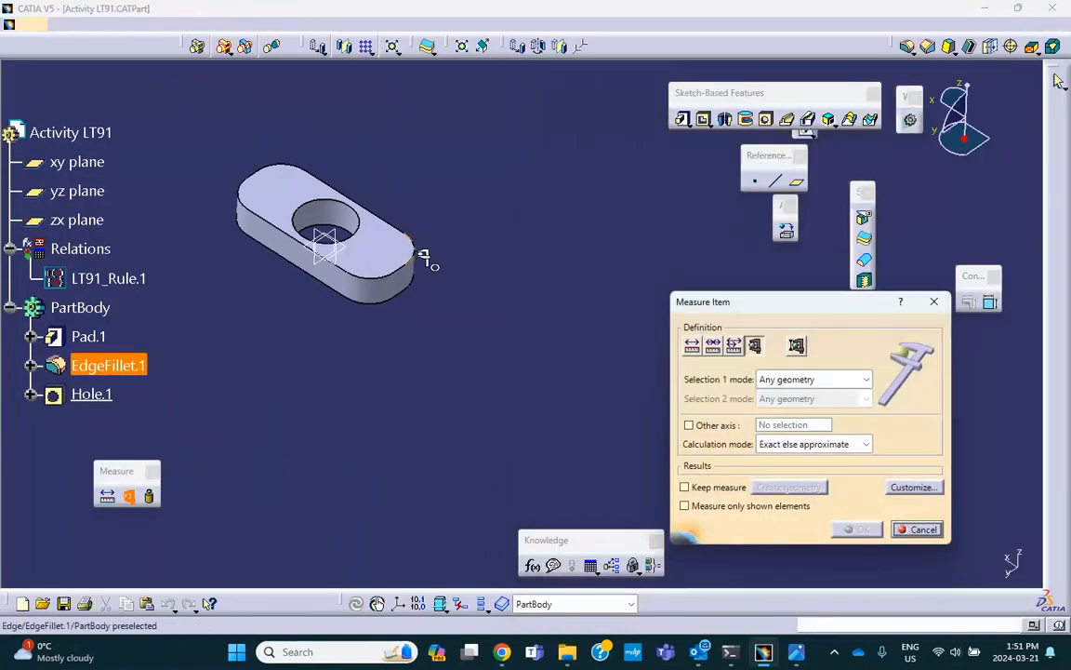
click(407, 260)
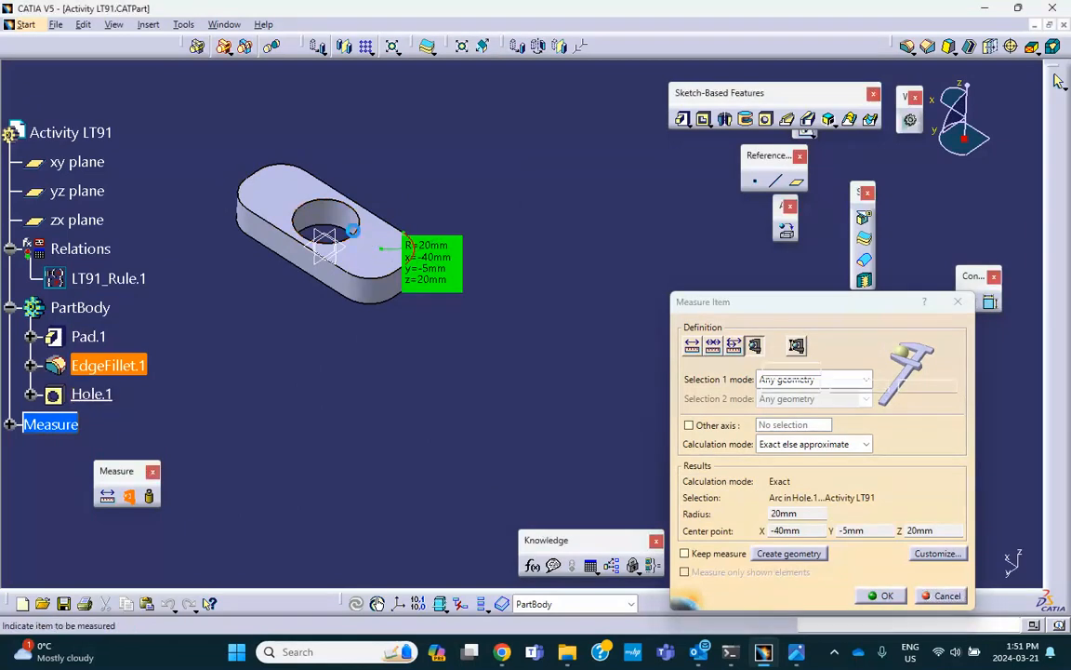
click(360, 233)
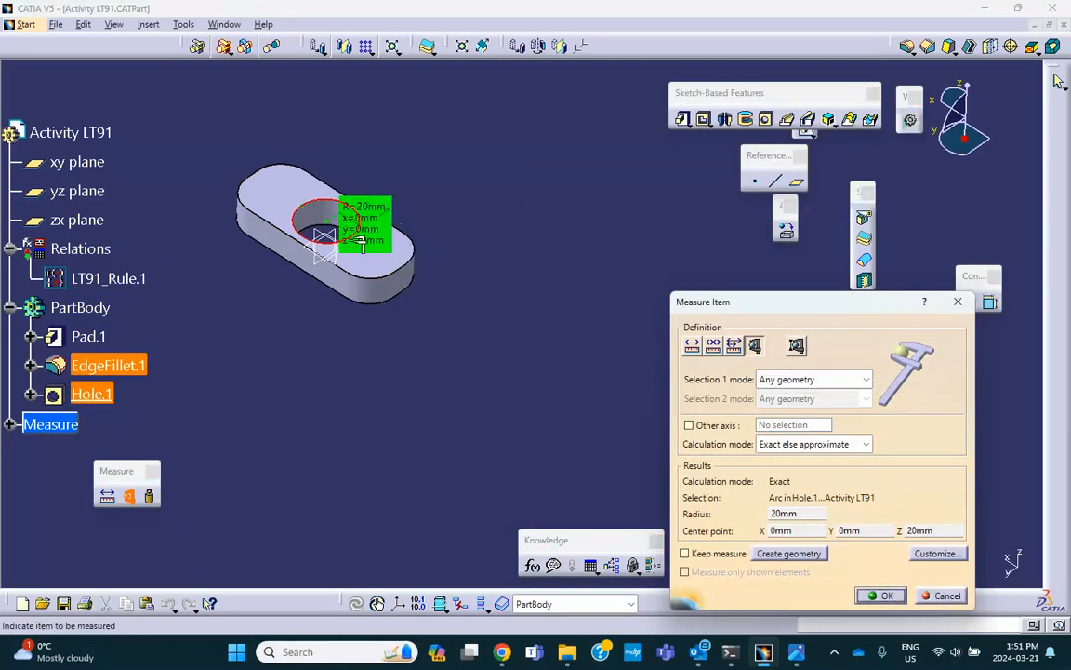
click(879, 595)
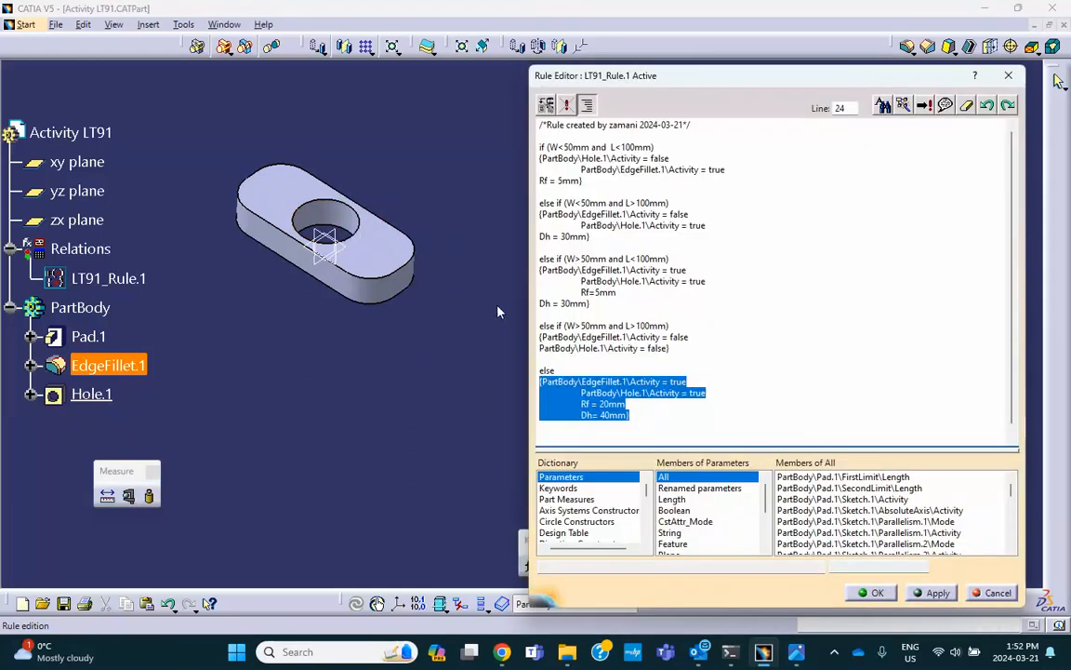
click(782, 364)
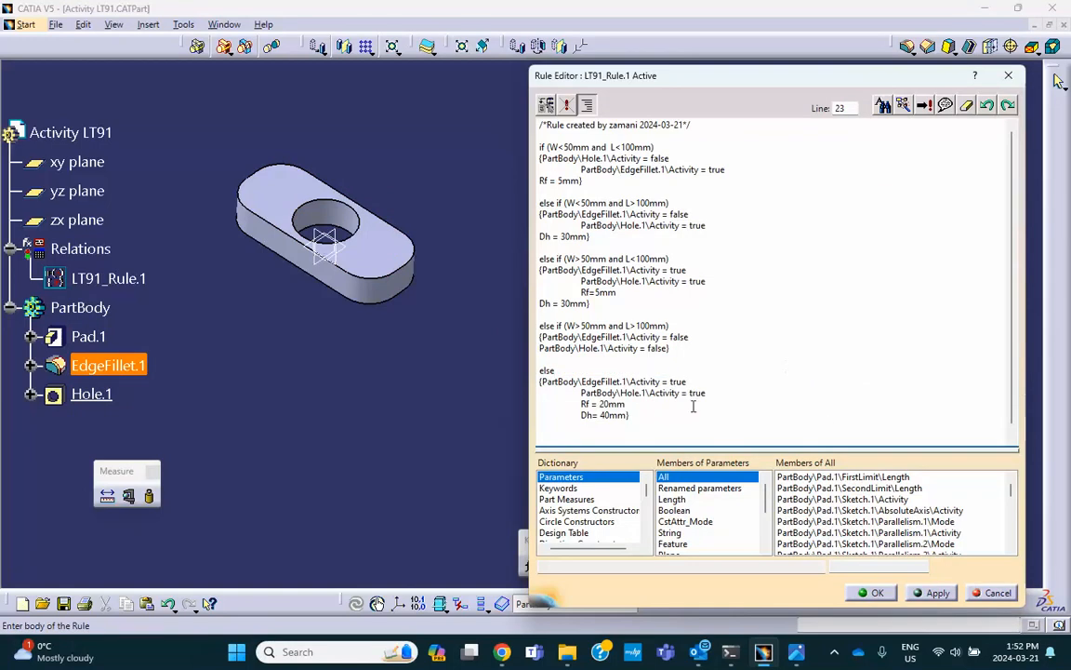